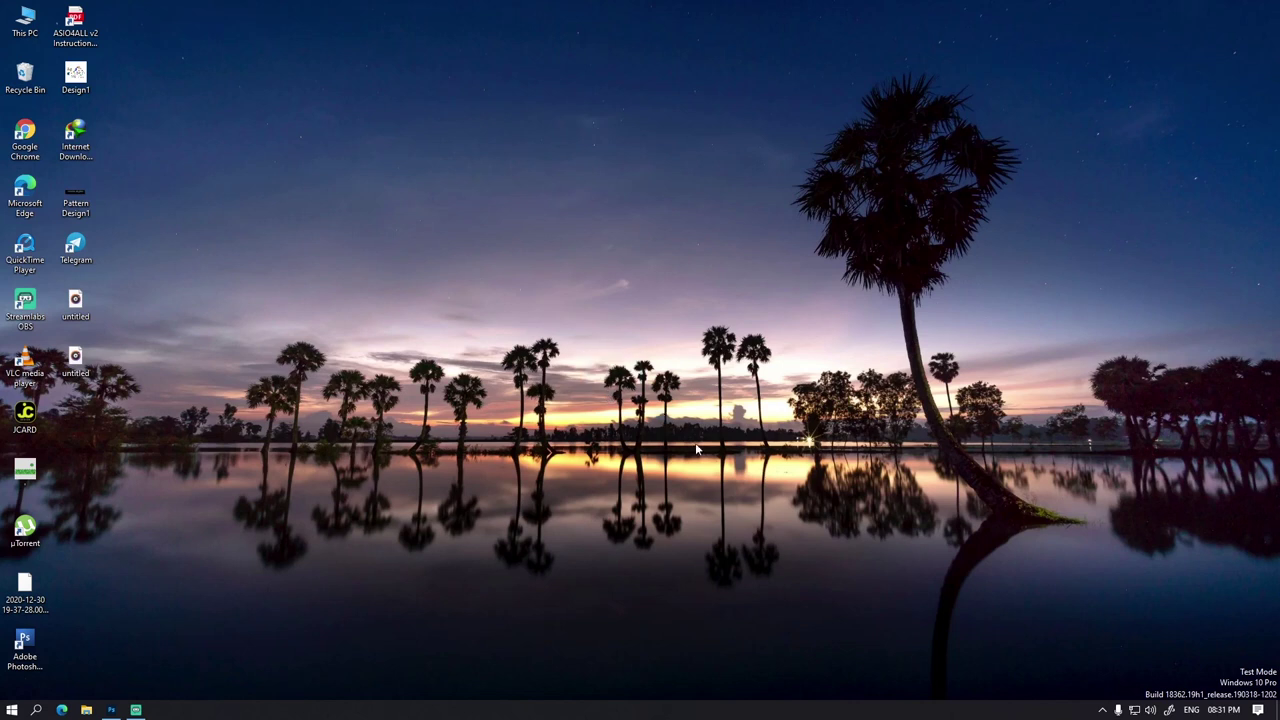
Step: Browse the ALLOVER folder's pattern thumbnails in the Open dialog
{"action": "left_click_drag", "start_coordinate": [570, 324], "coordinate": [628, 368]}
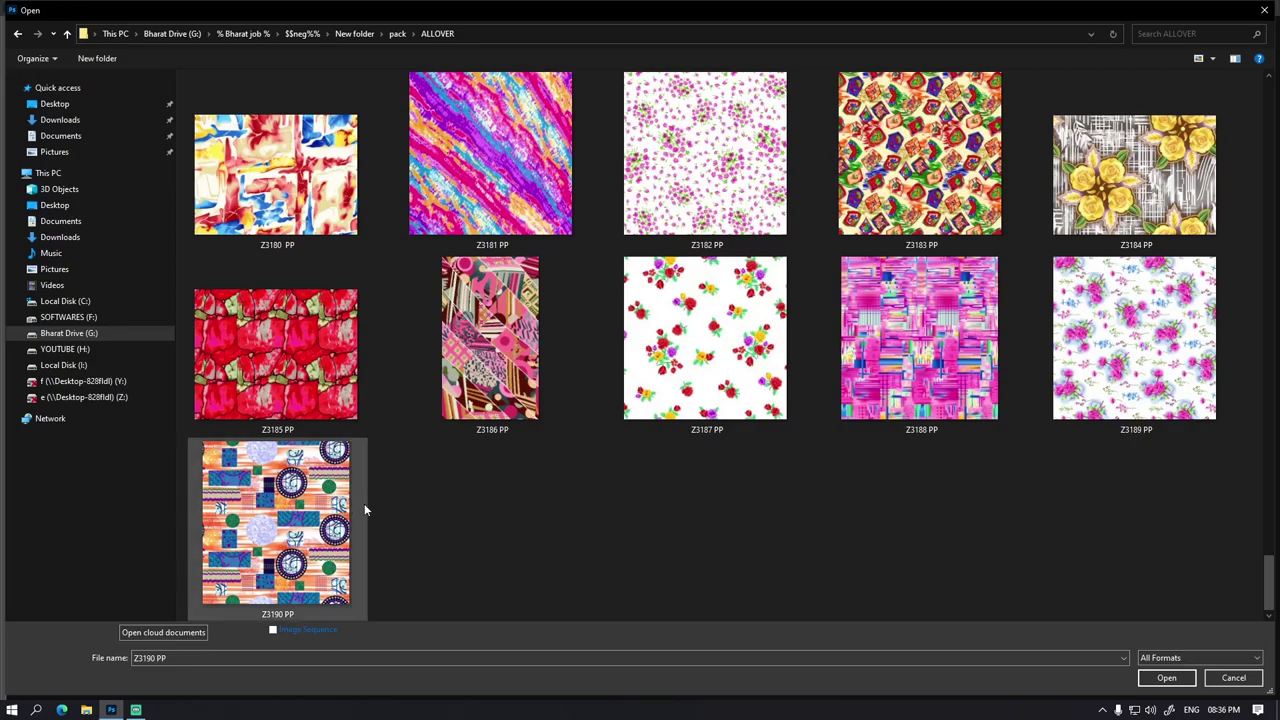
{"action": "key", "text": "Up"}
{"action": "key", "text": "Up"}
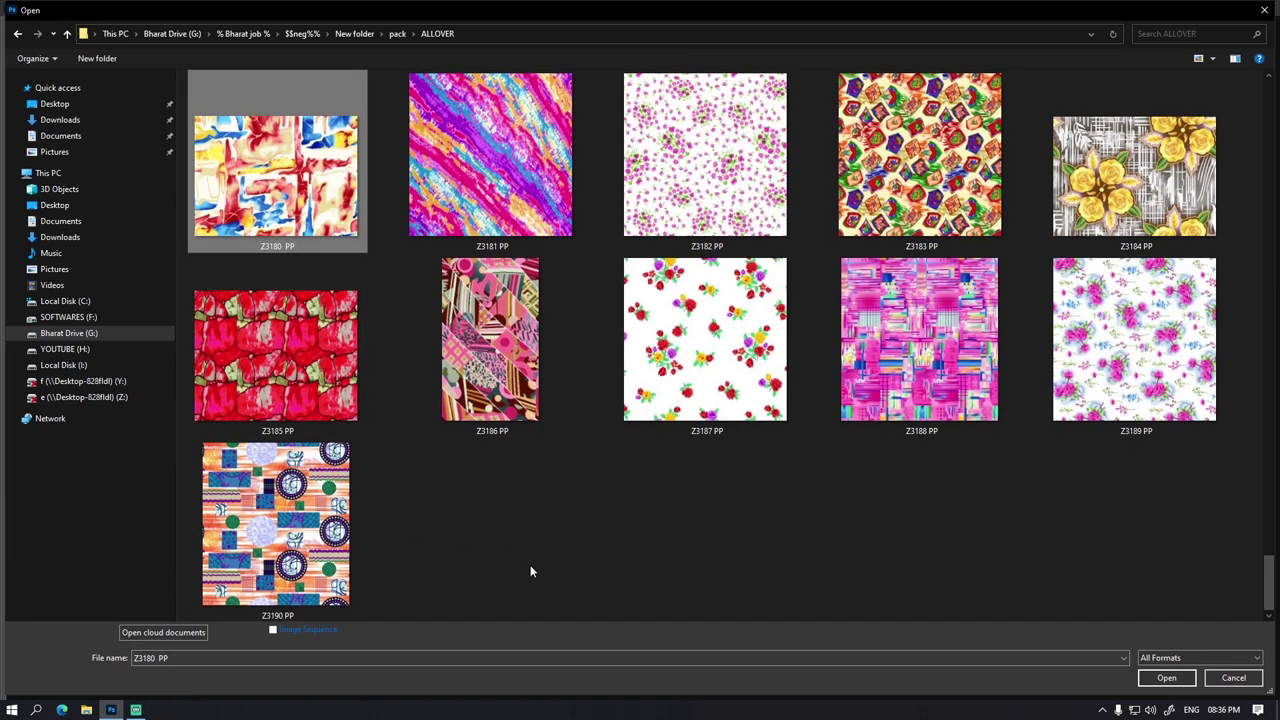
{"action": "key", "text": "Up"}
{"action": "key", "text": "Up"}
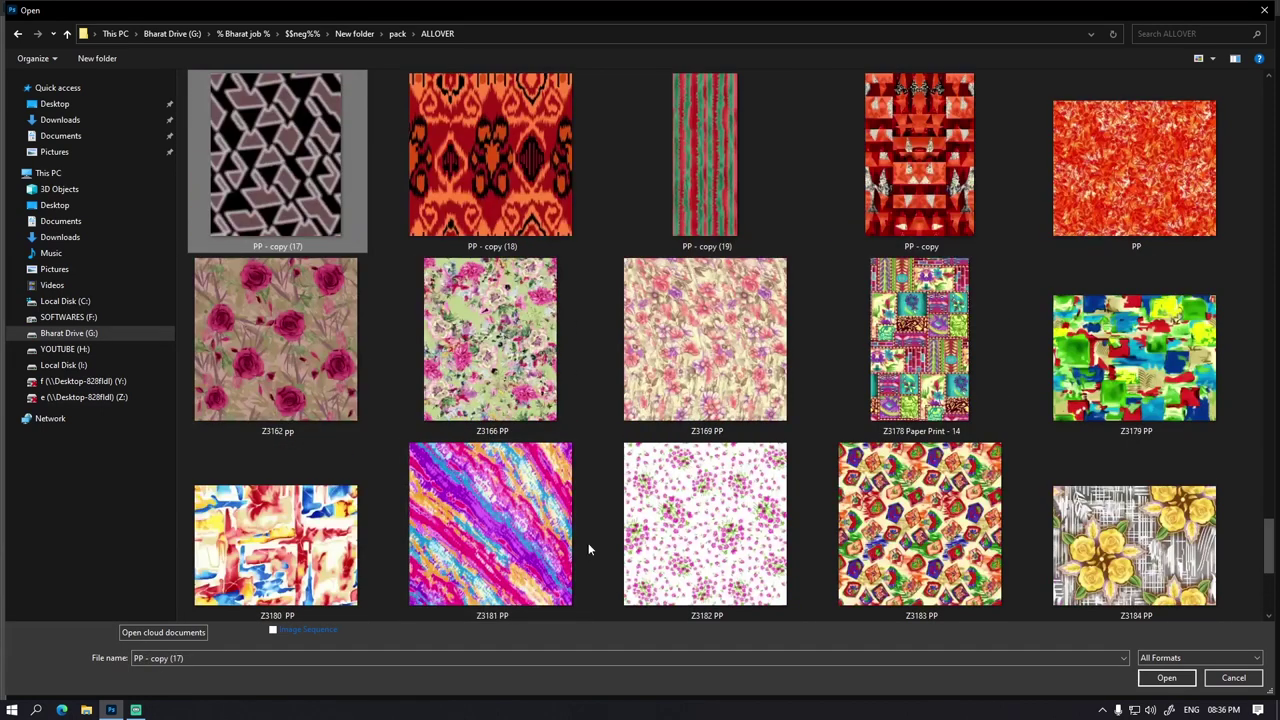
{"action": "key", "text": "Up"}
{"action": "key", "text": "Up"}
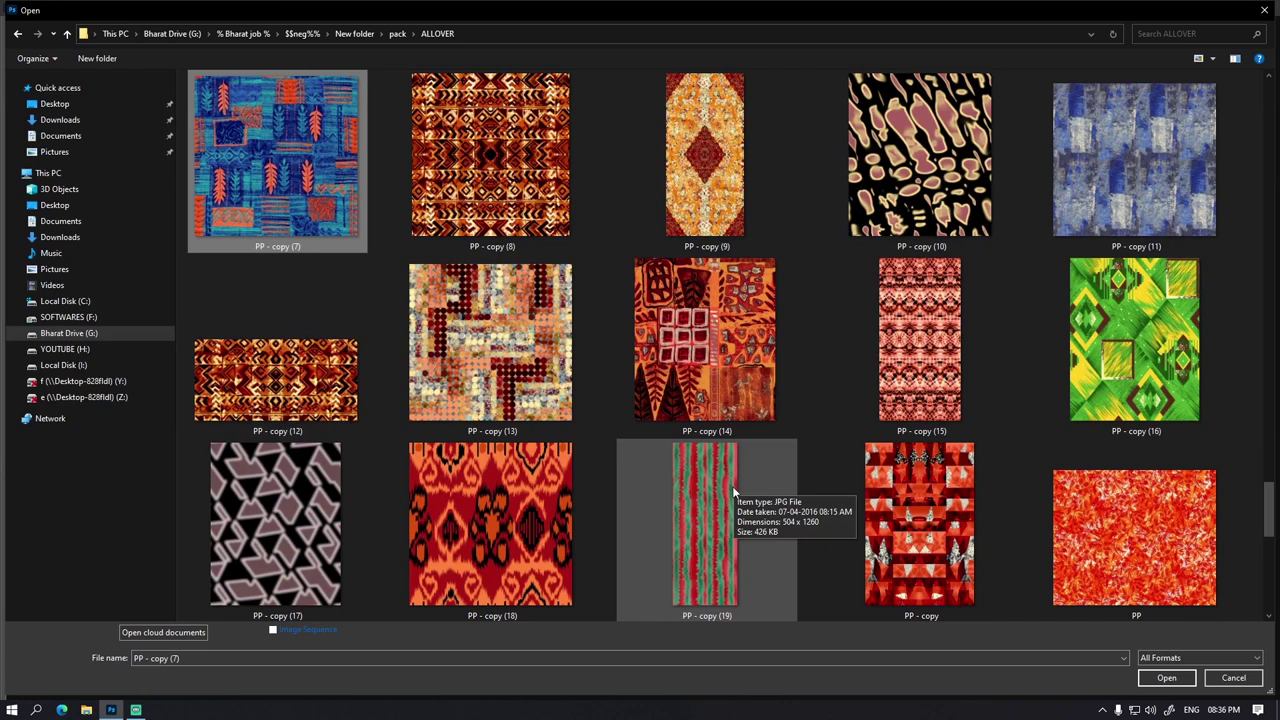
{"action": "key", "text": "Up"}
{"action": "key", "text": "Up"}
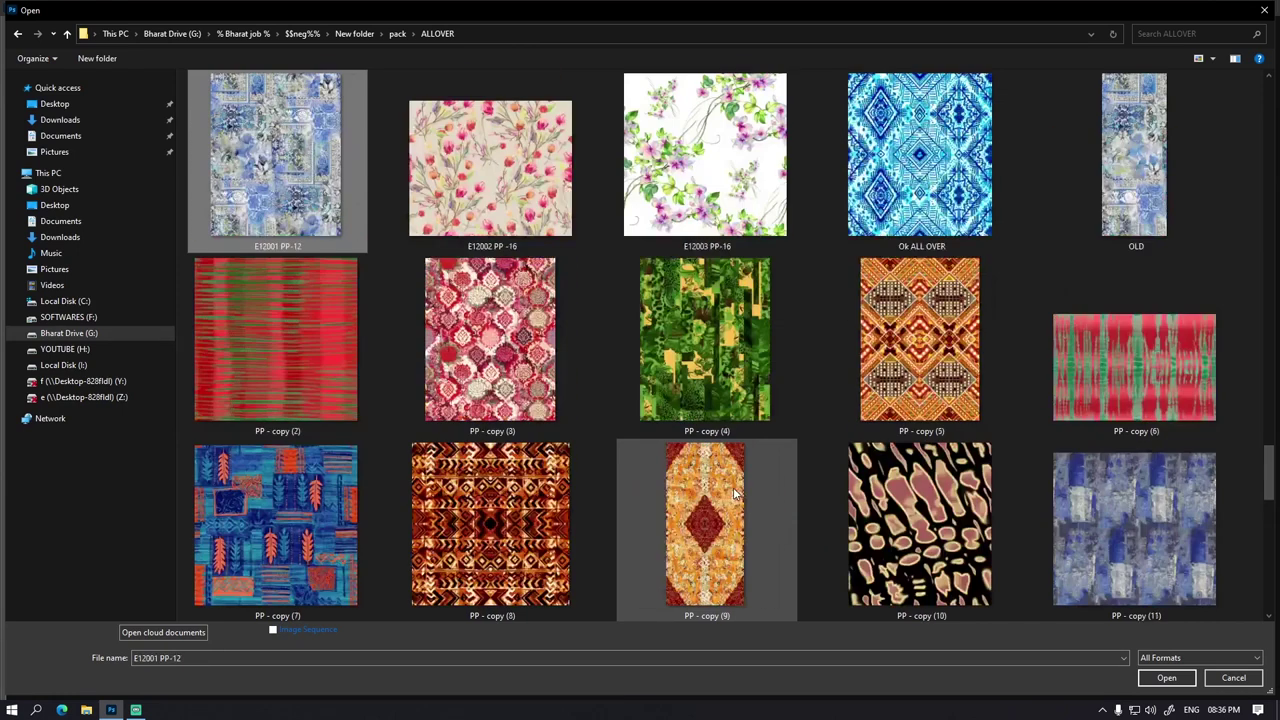
{"action": "key", "text": "Up"}
{"action": "scroll", "coordinate": [735, 490], "scroll_direction": "up", "scroll_amount": 2}
{"action": "key", "text": "Up"}
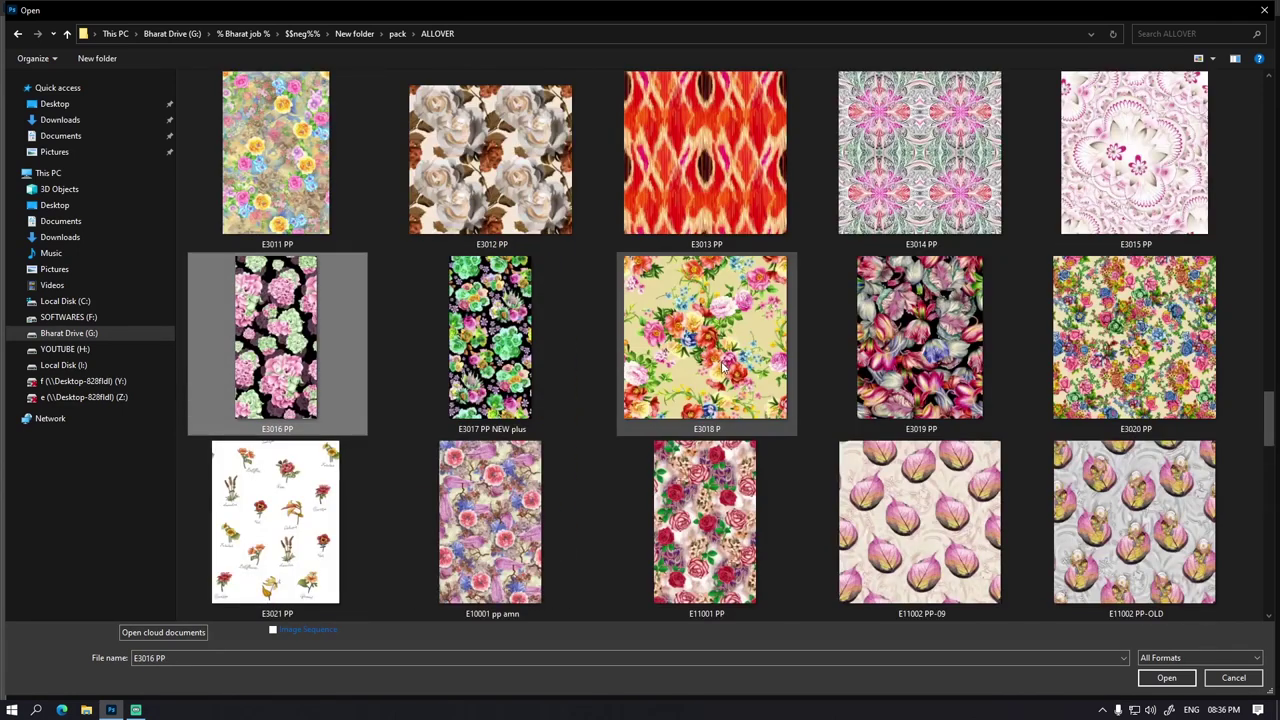
{"action": "key", "text": "Up"}
{"action": "key", "text": "Up"}
{"action": "key", "text": "Up"}
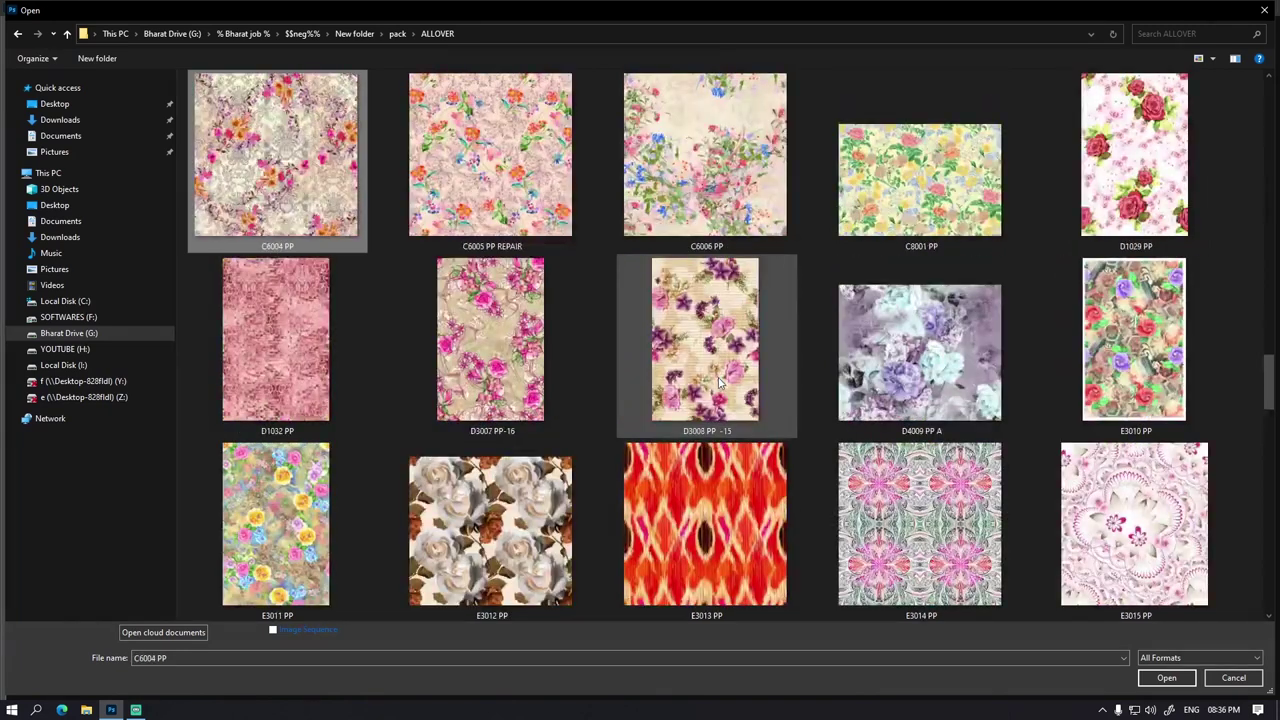
{"action": "key", "text": "Up"}
{"action": "key", "text": "Up"}
{"action": "key", "text": "Up"}
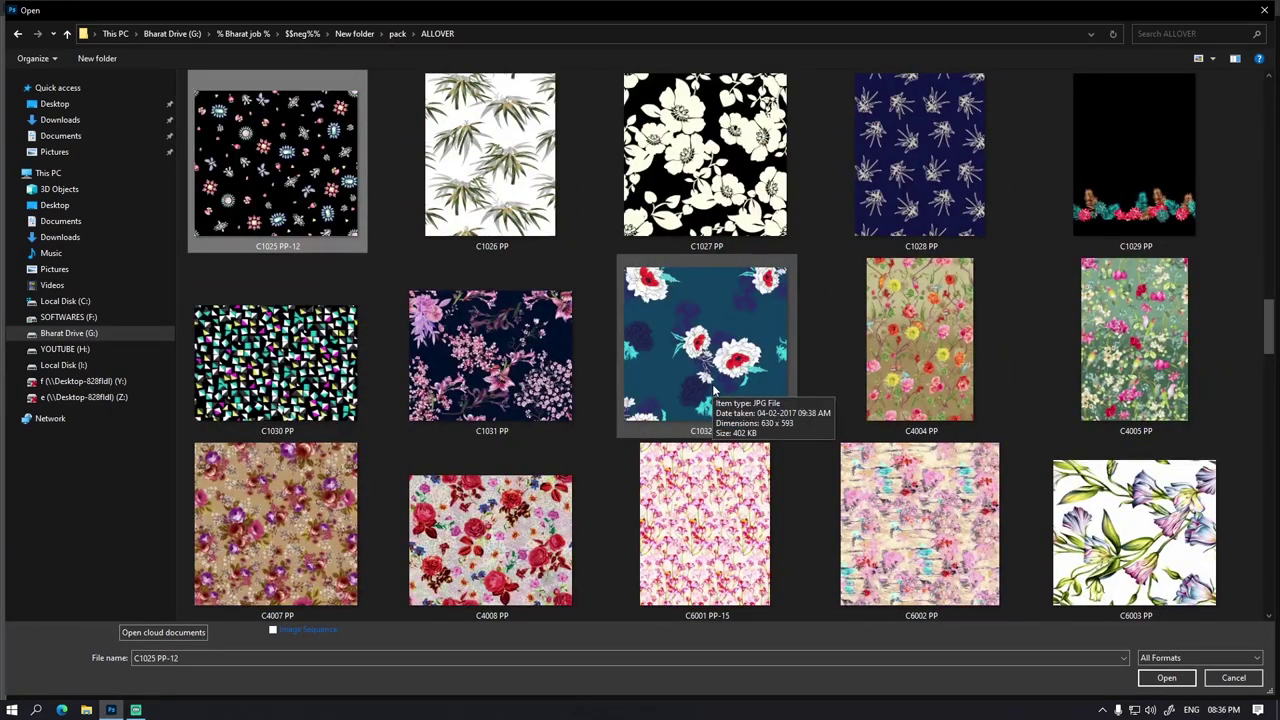
{"action": "key", "text": "Up"}
{"action": "key", "text": "Up"}
{"action": "key", "text": "Up"}
{"action": "key", "text": "Up"}
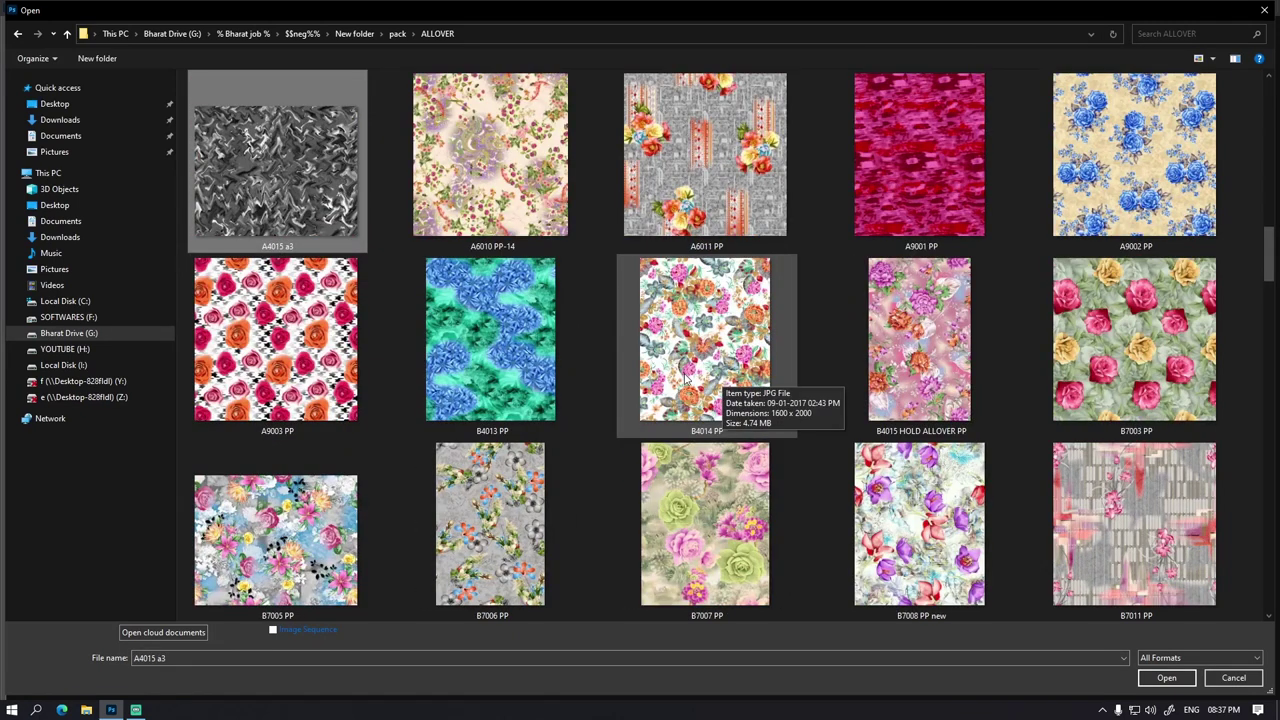
Step: Pick the B4014 PP floral file, go up a folder, then cancel without opening anything
{"action": "left_click", "coordinate": [687, 380]}
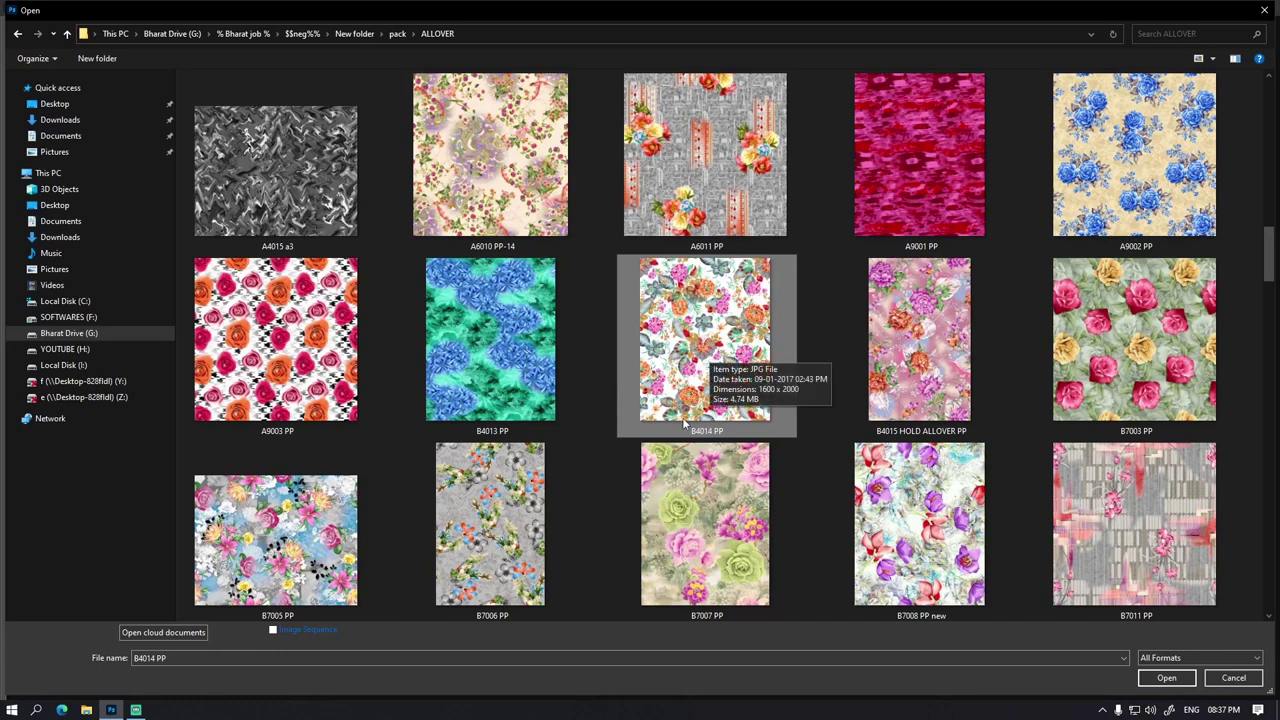
{"action": "key", "text": "alt+Up"}
{"action": "key", "text": "alt+Up"}
{"action": "key", "text": "Escape"}
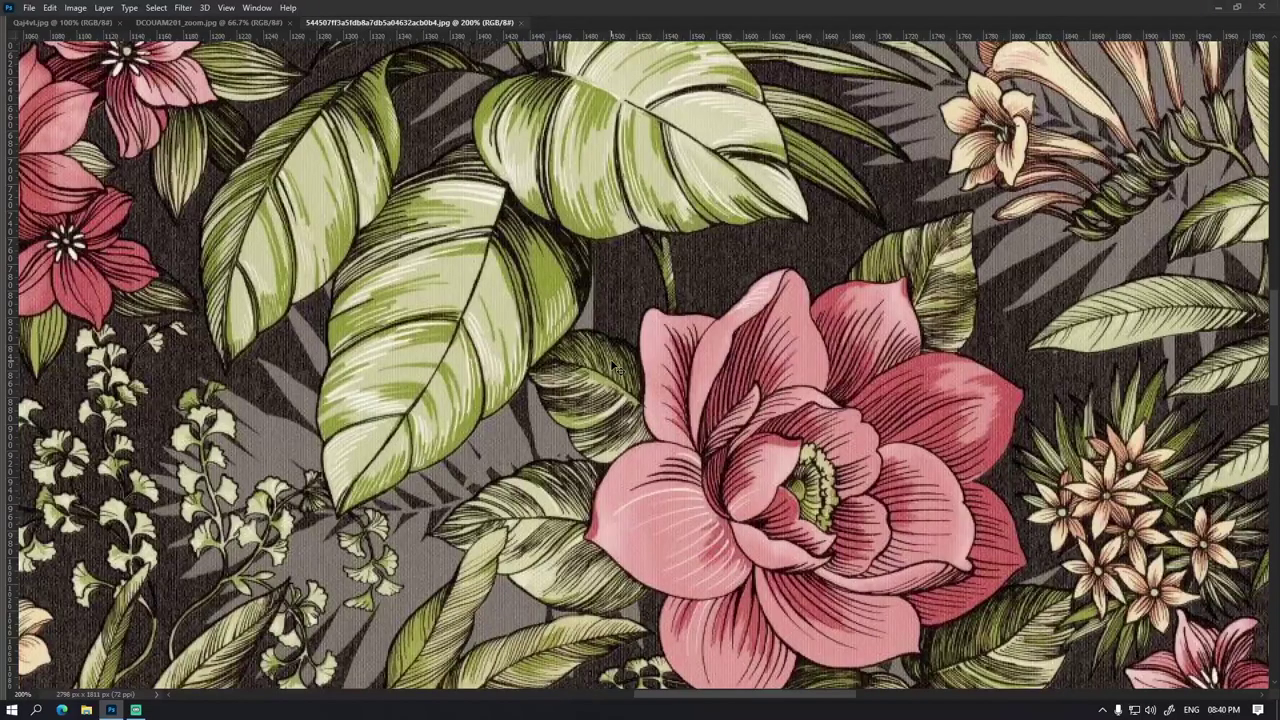
Step: Zoom out, try marquee selections around the roses, clear them, and switch to Qaj4vl.jpg
{"action": "scroll", "coordinate": [617, 368], "scroll_direction": "down", "scroll_amount": 3}
{"action": "scroll", "coordinate": [615, 368], "scroll_direction": "down", "scroll_amount": 1}
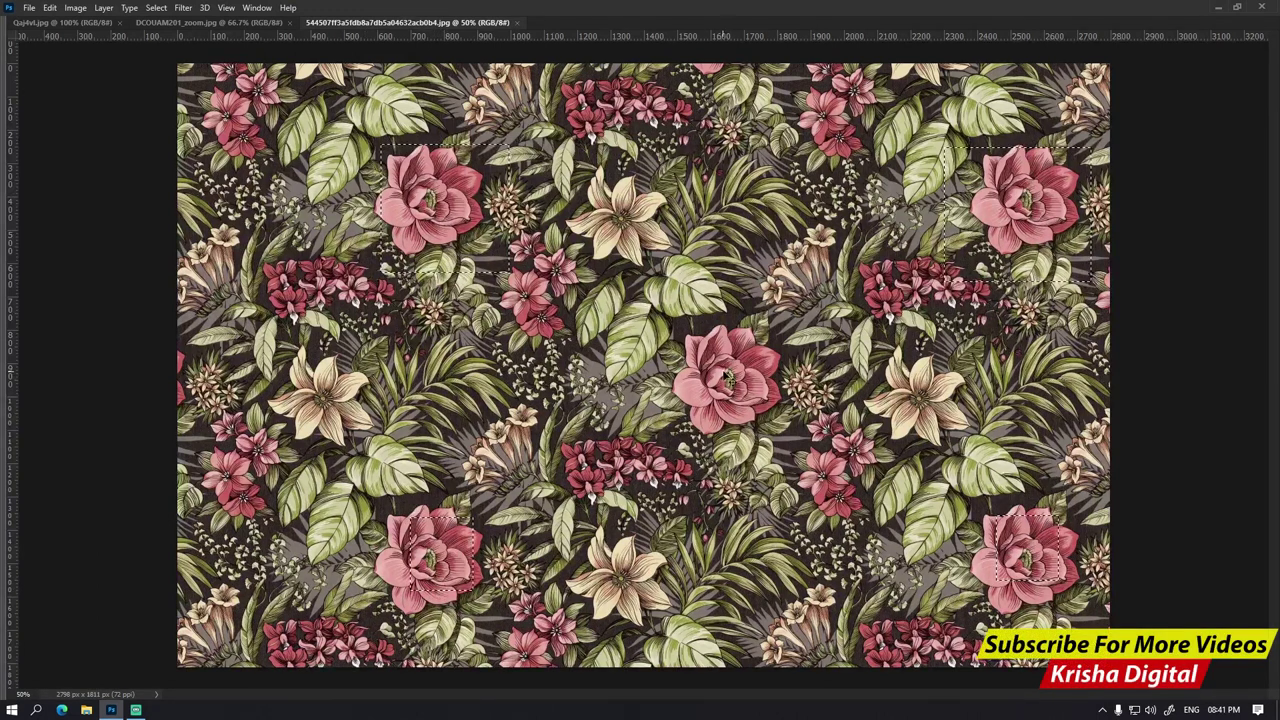
{"action": "left_click_drag", "start_coordinate": [400, 137], "coordinate": [440, 162]}
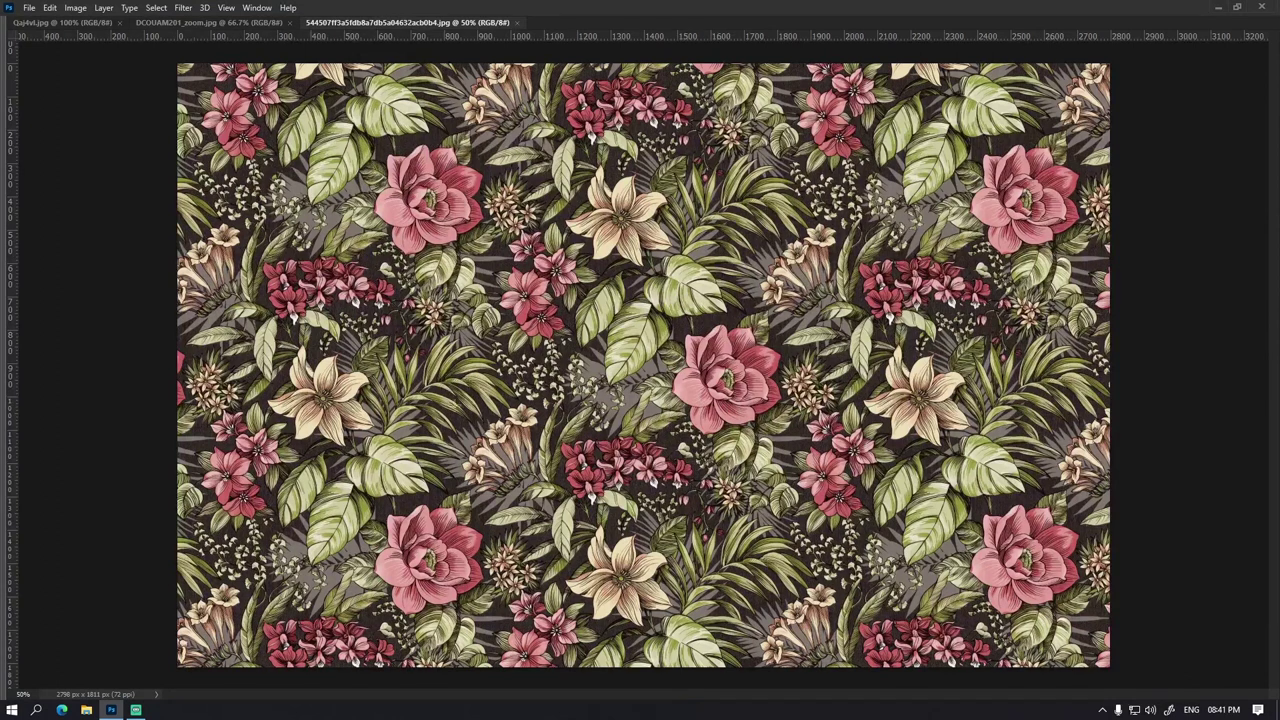
{"action": "left_click_drag", "start_coordinate": [380, 103], "coordinate": [390, 108]}
{"action": "left_click", "coordinate": [712, 385]}
{"action": "left_click", "coordinate": [731, 388]}
{"action": "key", "text": "ctrl+Tab"}
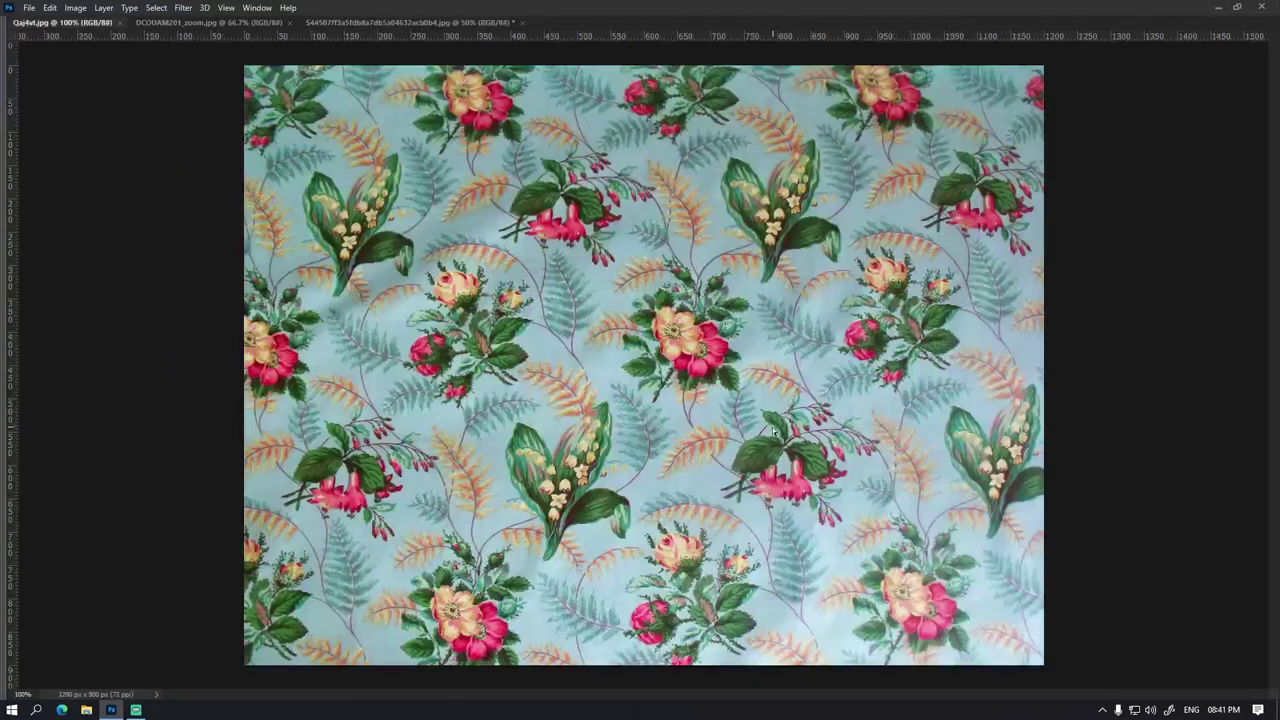
{"action": "left_click", "coordinate": [722, 165]}
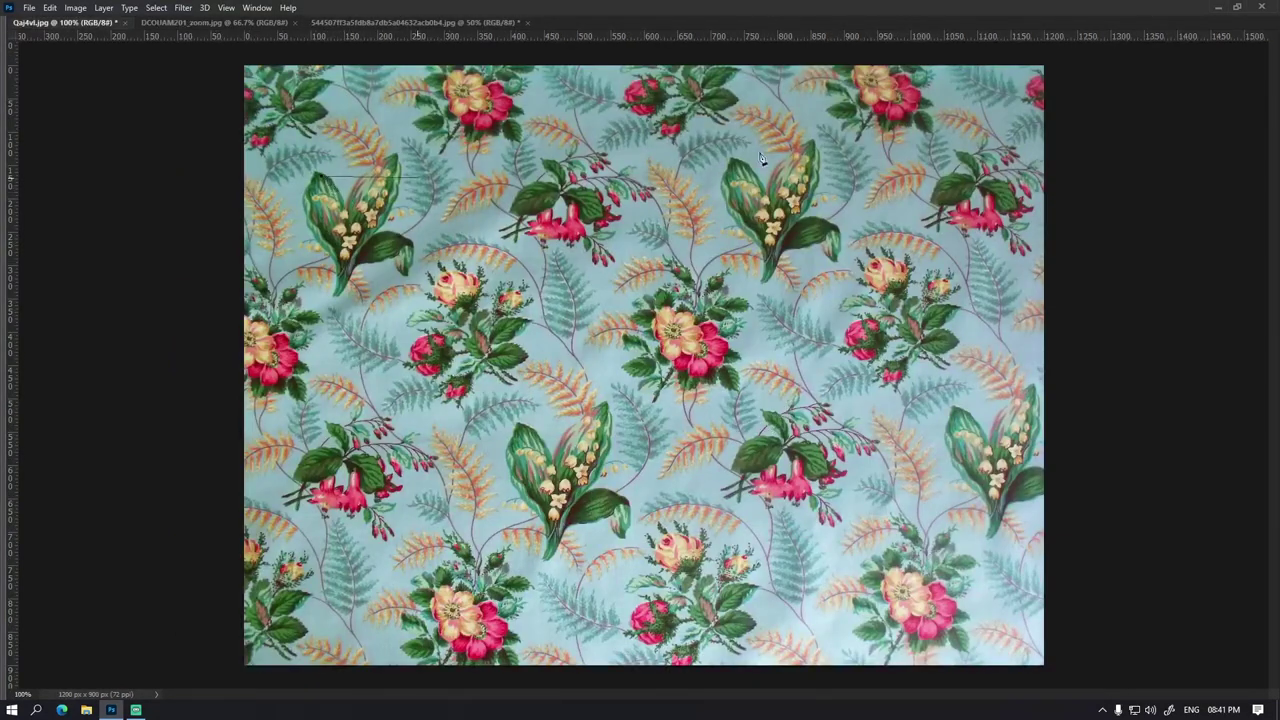
{"action": "left_click", "coordinate": [732, 158]}
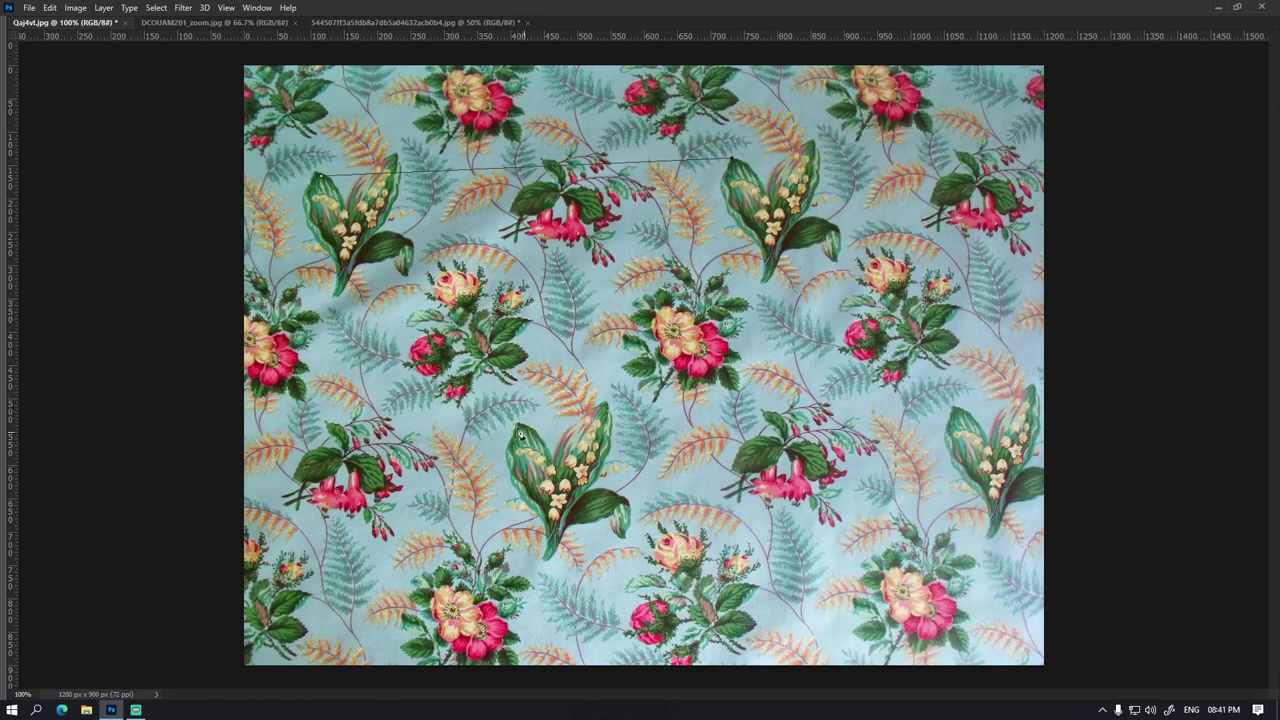
{"action": "left_click", "coordinate": [519, 426]}
{"action": "key", "text": "Escape"}
{"action": "key", "text": "ctrl+Tab"}
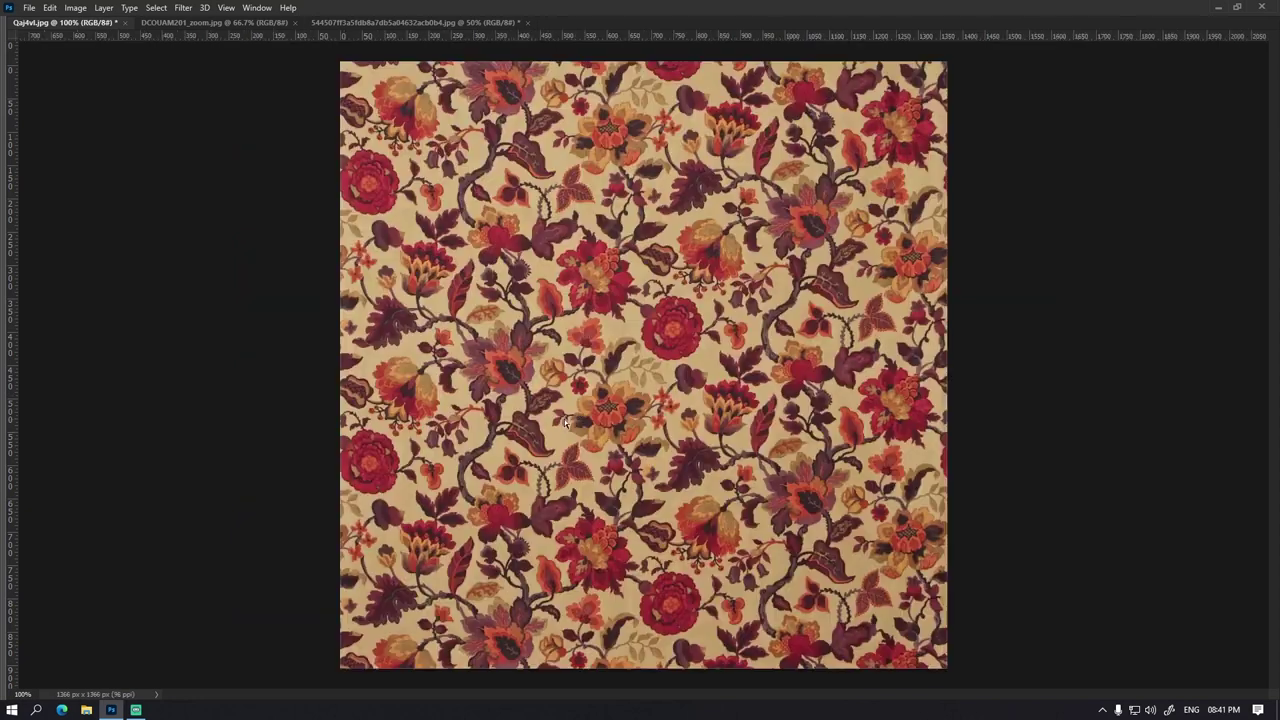
{"action": "mouse_move", "coordinate": [457, 193]}
{"action": "left_mouse_down"}
{"action": "mouse_move", "coordinate": [557, 251]}
{"action": "mouse_move", "coordinate": [563, 308]}
{"action": "left_mouse_up"}
{"action": "left_click_drag", "start_coordinate": [465, 465], "coordinate": [542, 555]}
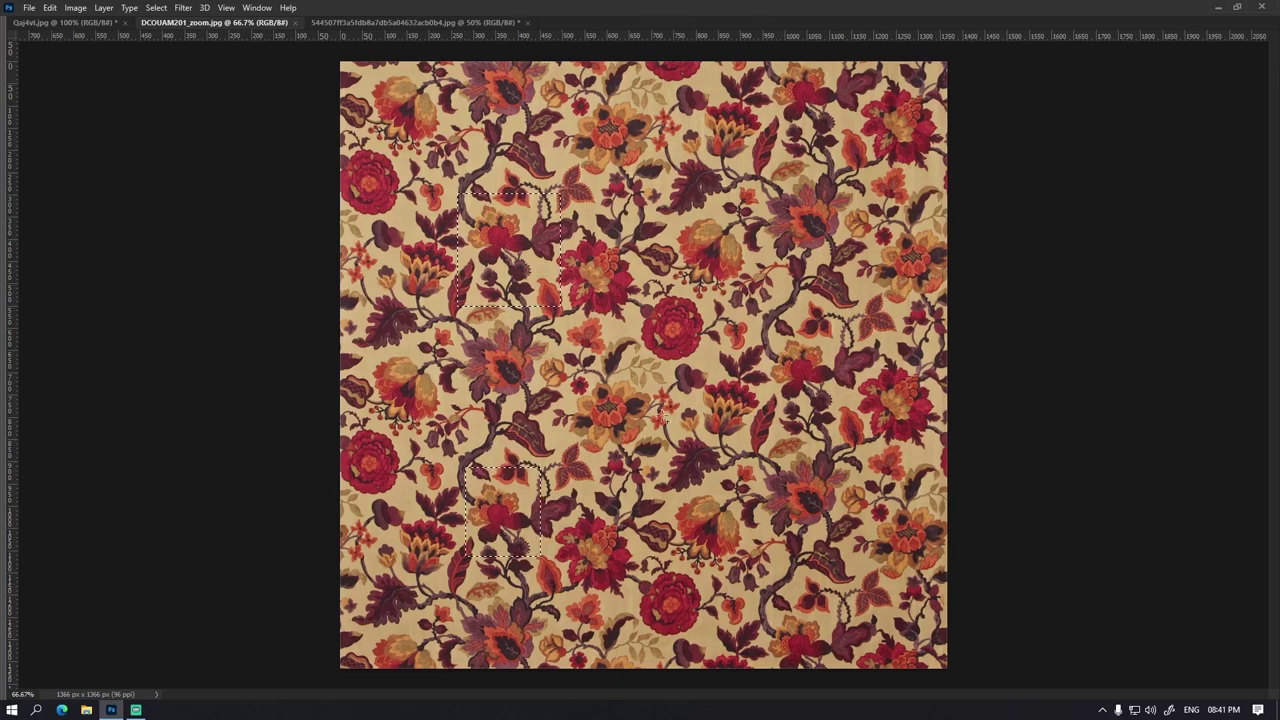
{"action": "left_click_drag", "start_coordinate": [760, 325], "coordinate": [857, 410]}
{"action": "key", "text": "ctrl+d"}
{"action": "key", "text": "ctrl+Tab"}
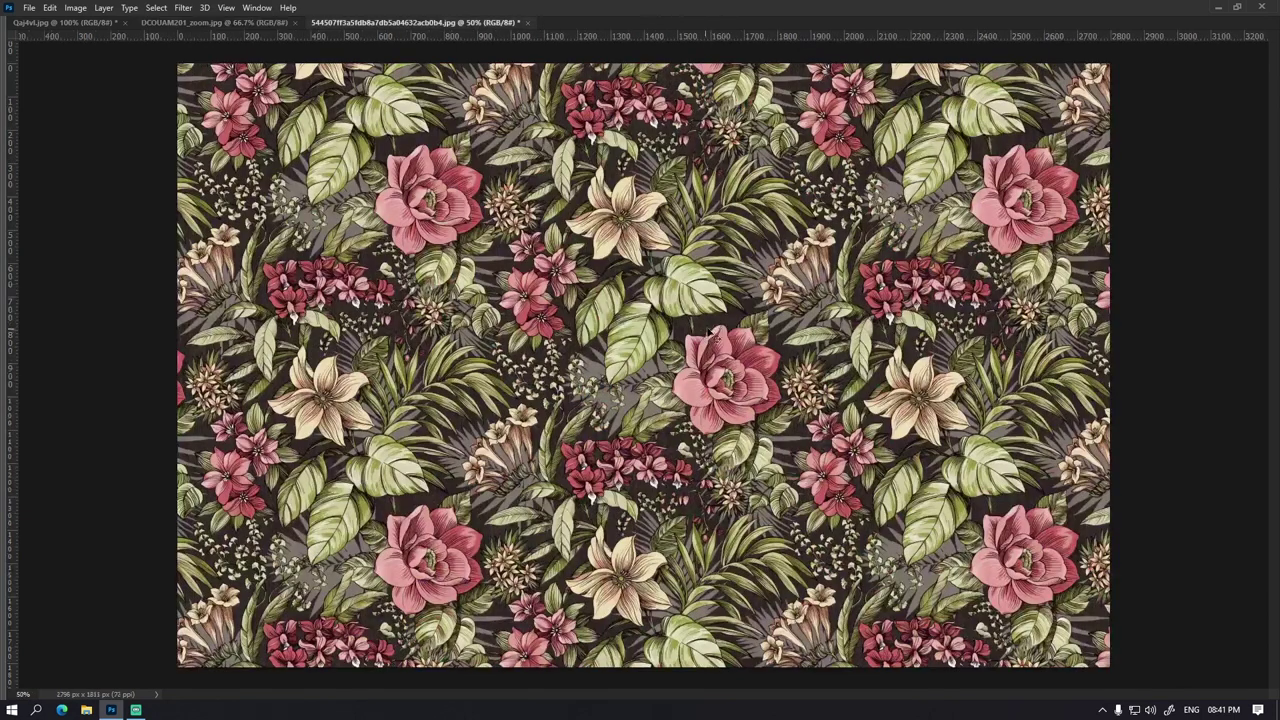
{"action": "key", "text": "ctrl+Tab"}
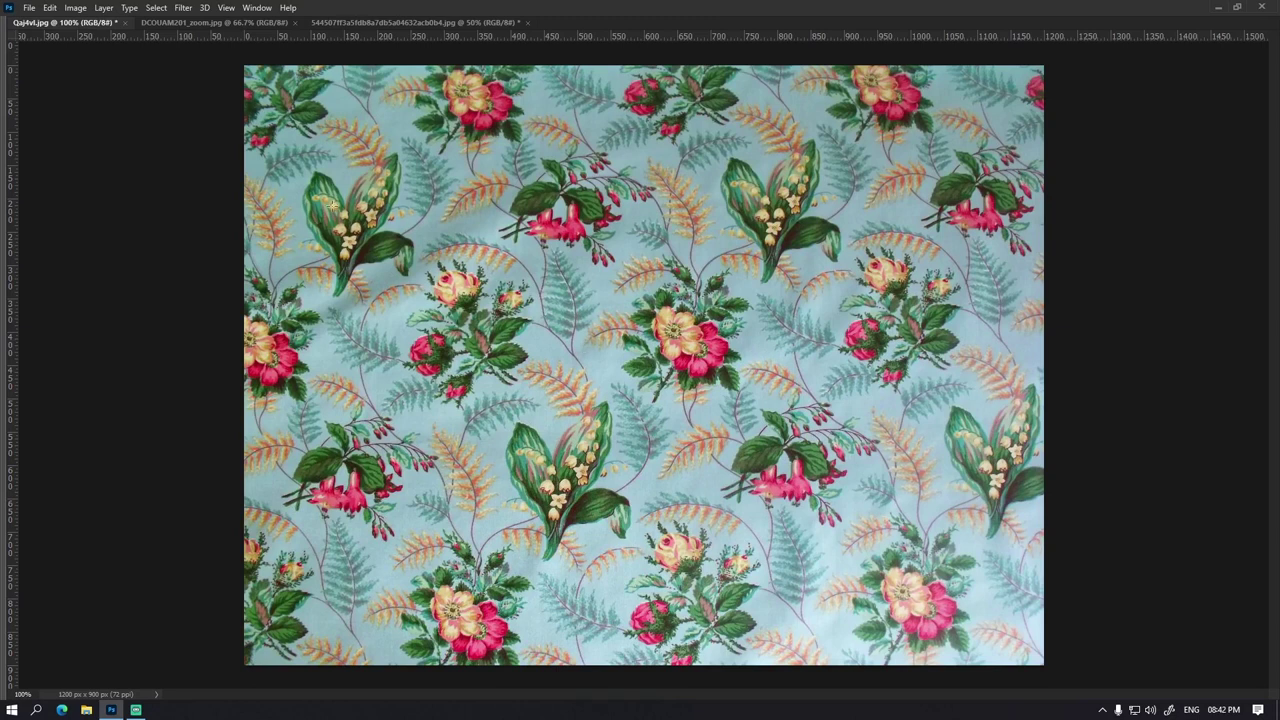
Step: Place two horizontal guides, one near the bottom and one higher, aligned to the motifs
{"action": "left_click_drag", "start_coordinate": [4, 478], "coordinate": [165, 563]}
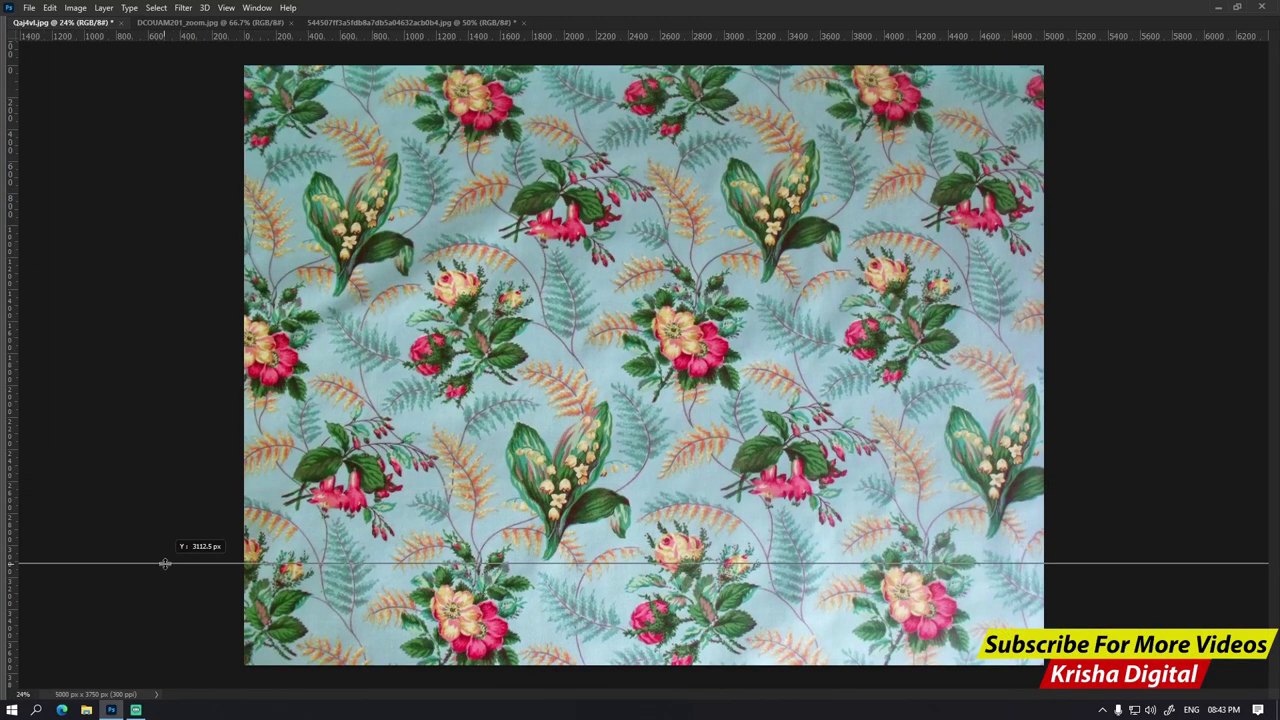
{"action": "left_click_drag", "start_coordinate": [165, 563], "coordinate": [165, 563]}
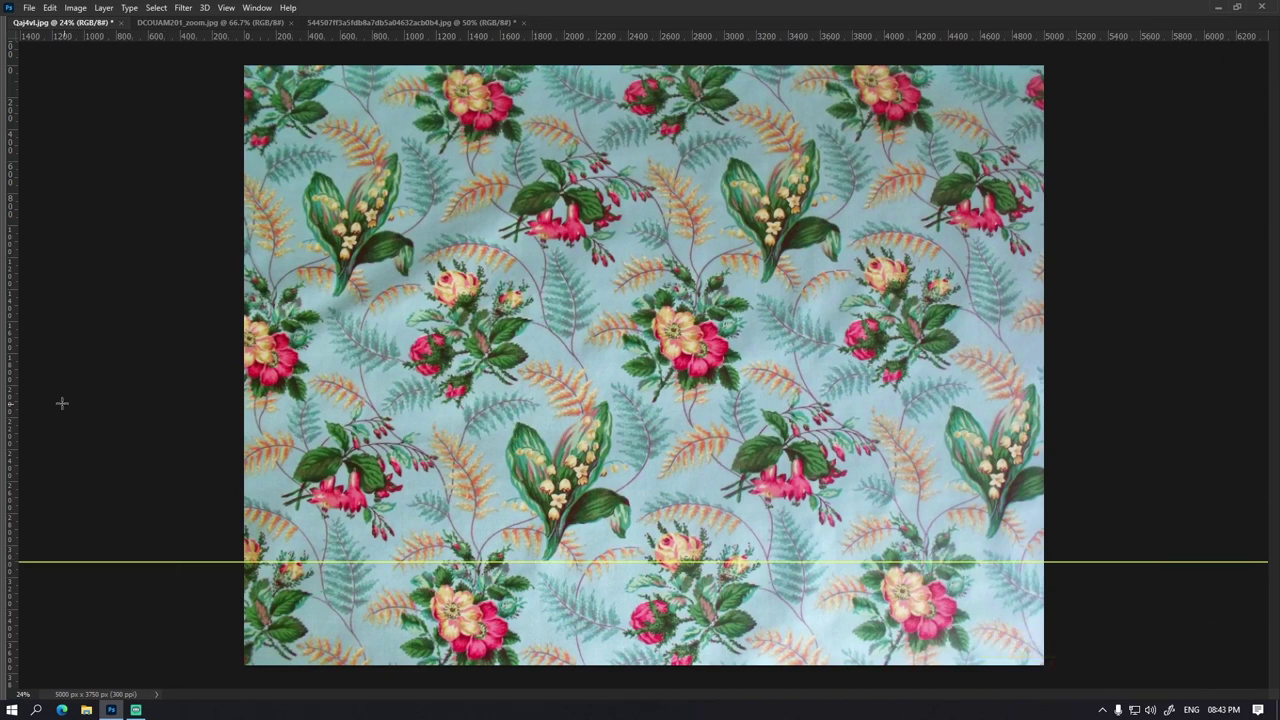
{"action": "left_click_drag", "start_coordinate": [13, 405], "coordinate": [450, 284]}
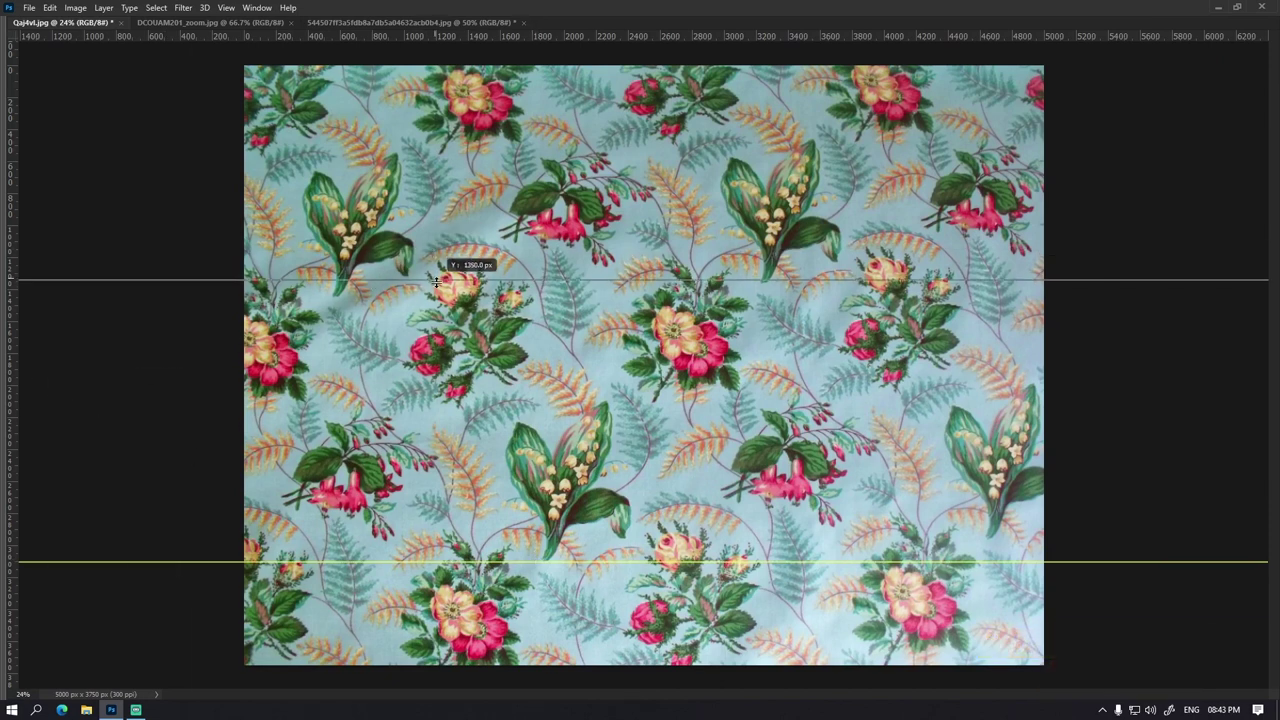
{"action": "scroll", "coordinate": [840, 260], "scroll_direction": "up", "scroll_amount": 5}
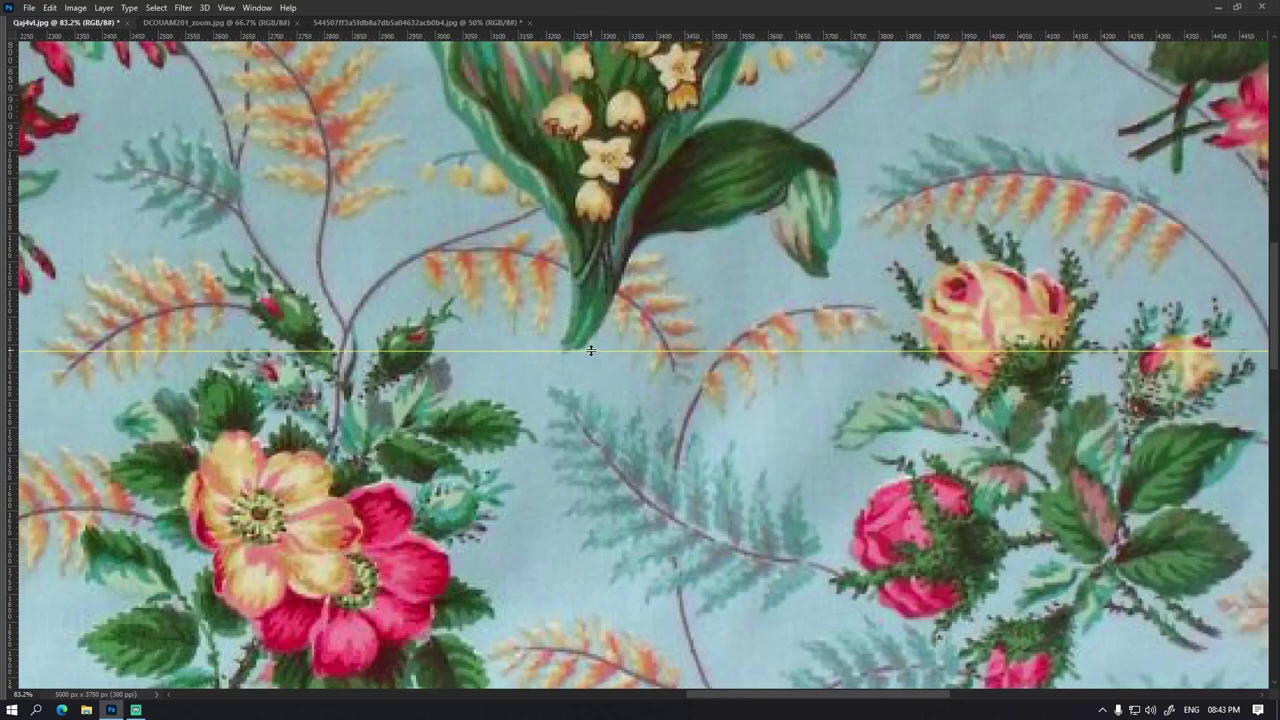
{"action": "left_click_drag", "start_coordinate": [591, 350], "coordinate": [600, 345]}
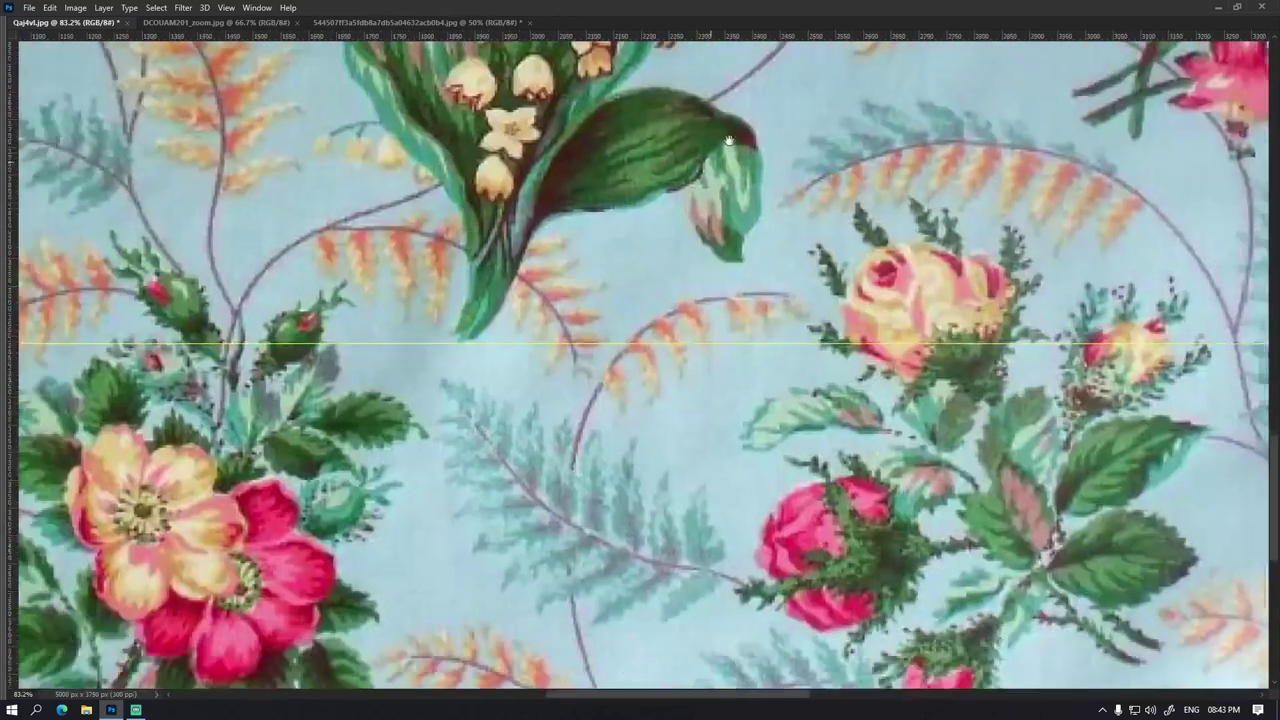
{"action": "scroll", "coordinate": [531, 296], "scroll_direction": "down", "scroll_amount": 3}
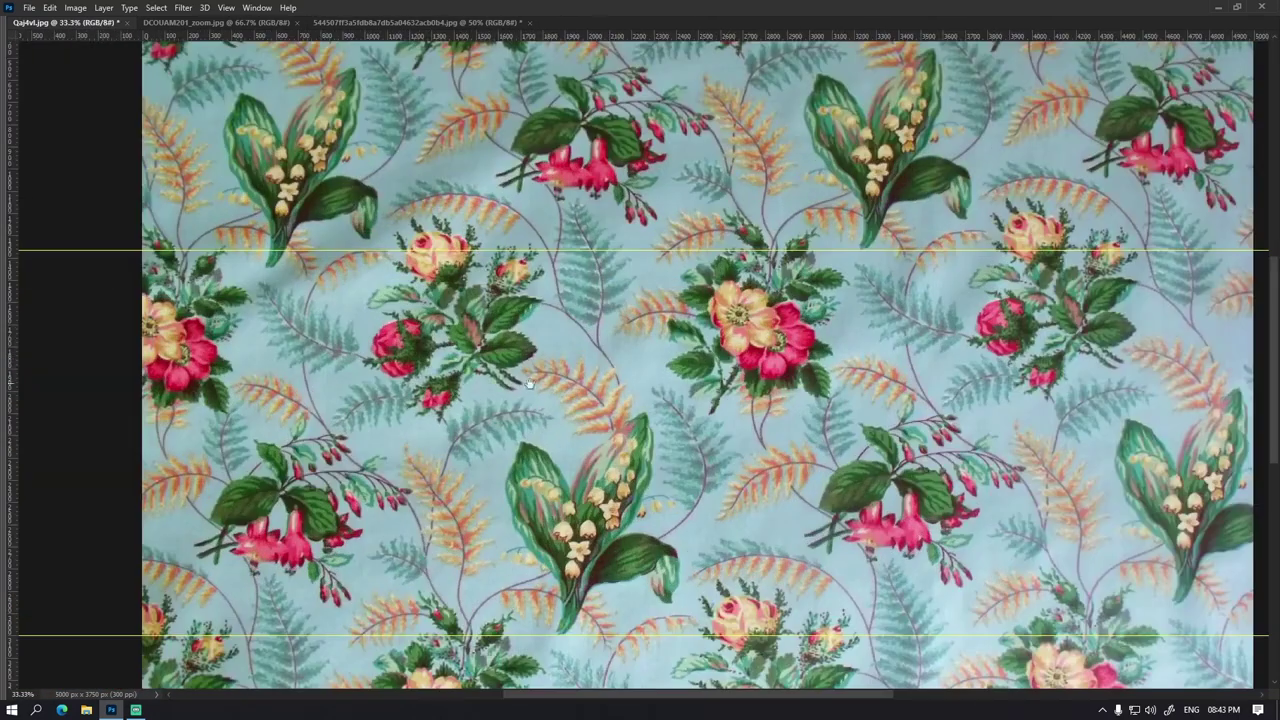
Step: Add vertical guides near the pattern middle, at about 1067 px and about 3700 px
{"action": "left_click_drag", "start_coordinate": [15, 432], "coordinate": [683, 455]}
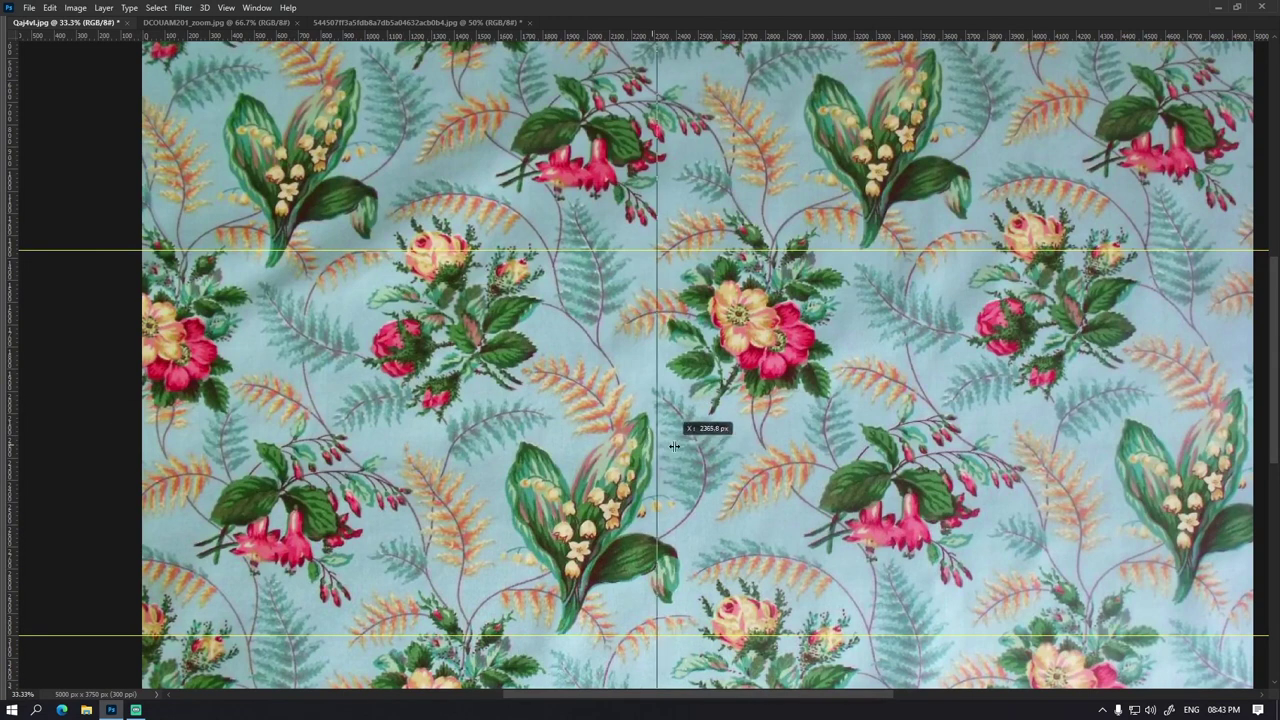
{"action": "left_click_drag", "start_coordinate": [683, 455], "coordinate": [681, 566]}
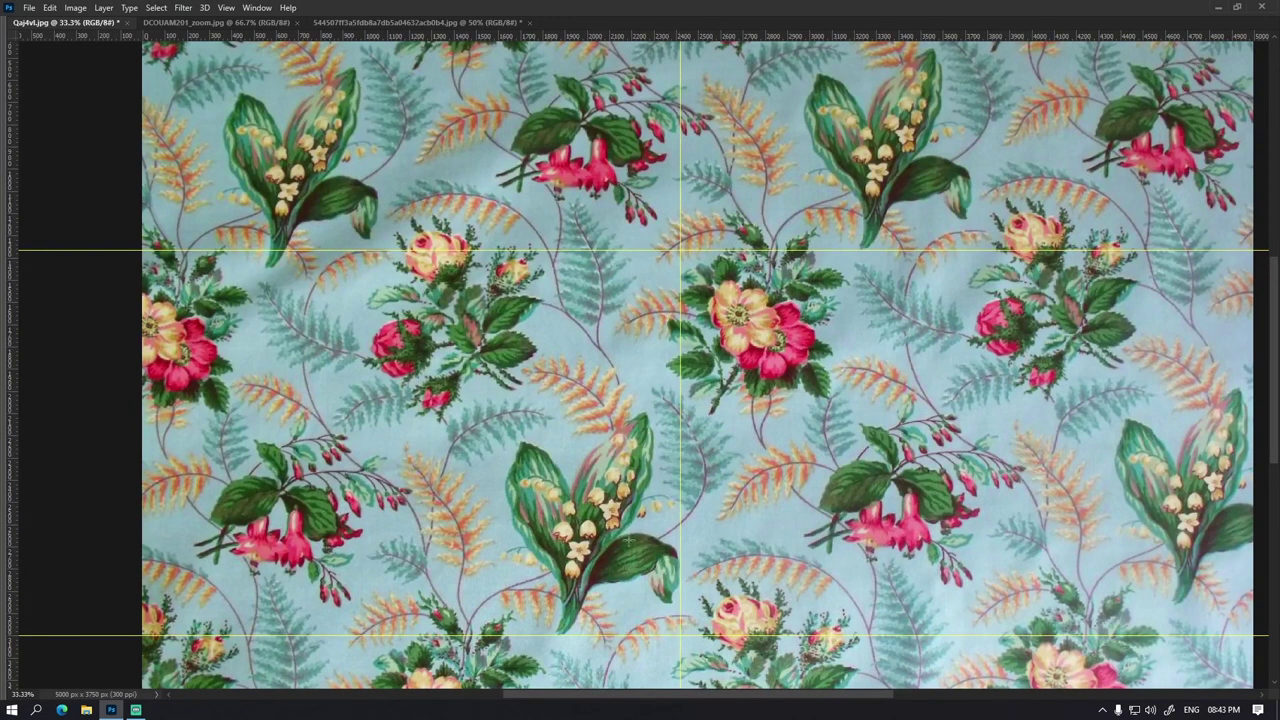
{"action": "mouse_move", "coordinate": [14, 372]}
{"action": "left_mouse_down"}
{"action": "mouse_move", "coordinate": [380, 381]}
{"action": "mouse_move", "coordinate": [380, 370]}
{"action": "left_mouse_up"}
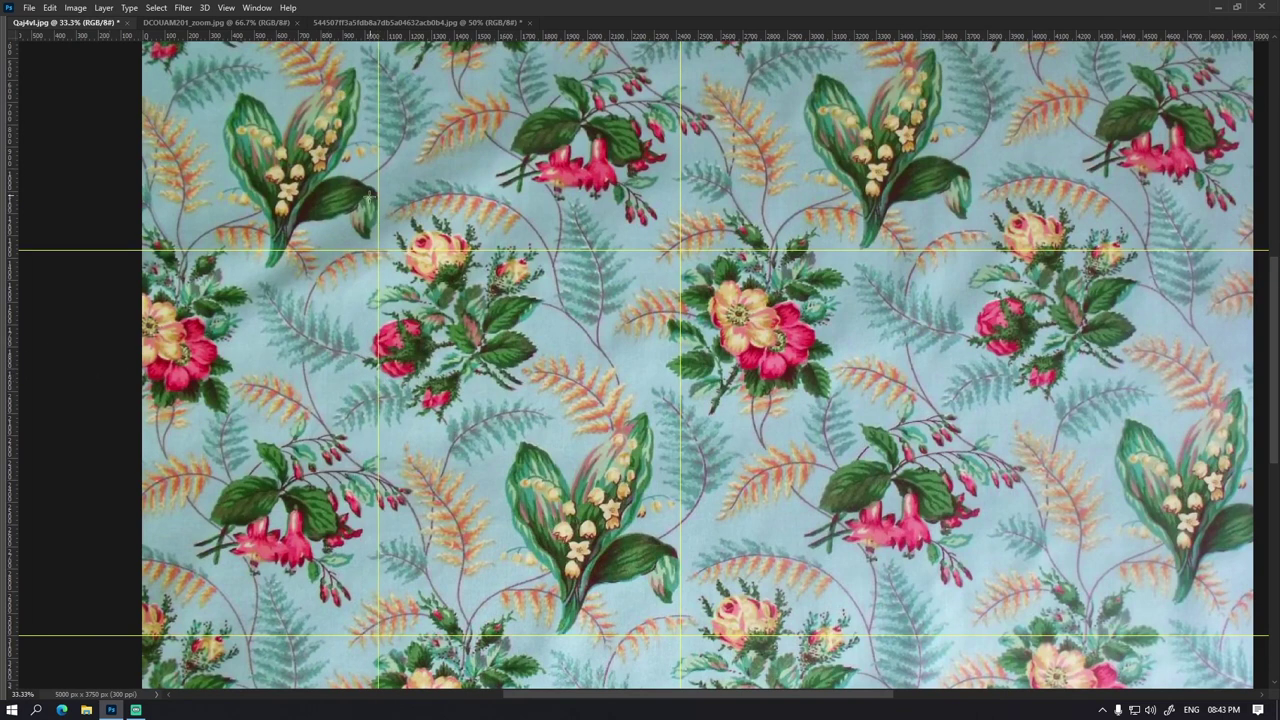
{"action": "left_click_drag", "start_coordinate": [16, 323], "coordinate": [975, 300]}
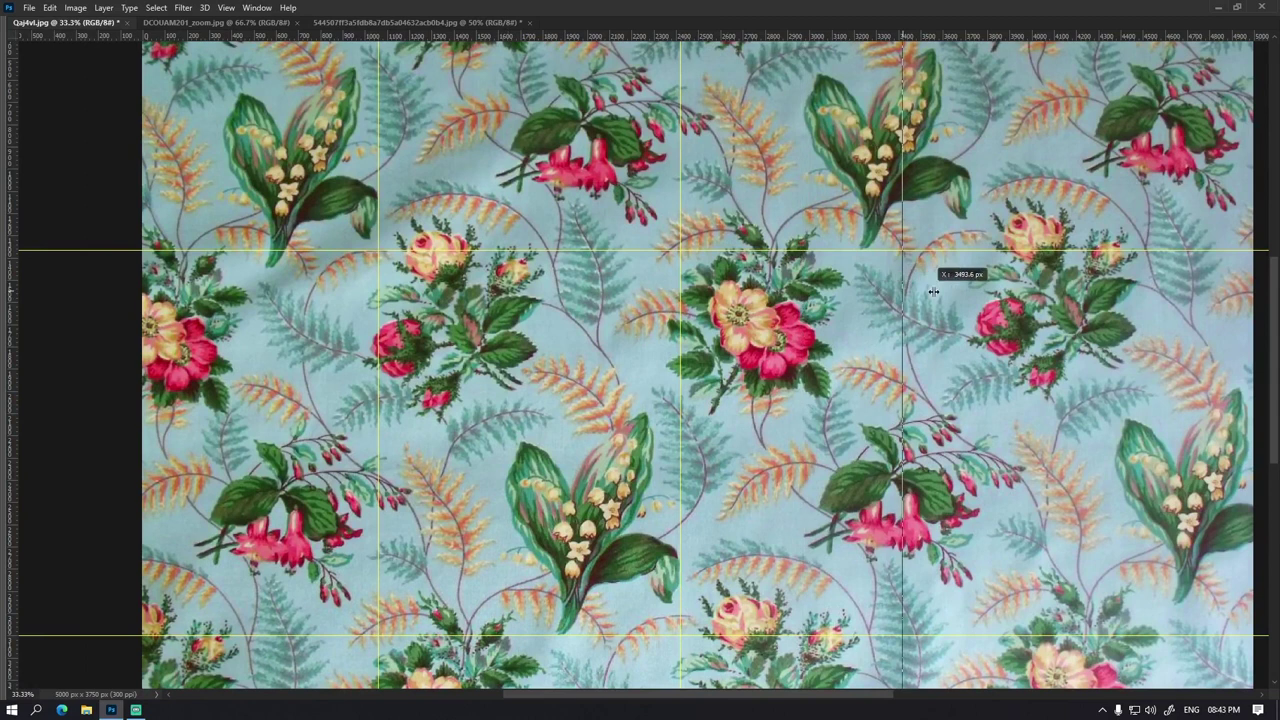
{"action": "left_click_drag", "start_coordinate": [975, 300], "coordinate": [972, 298]}
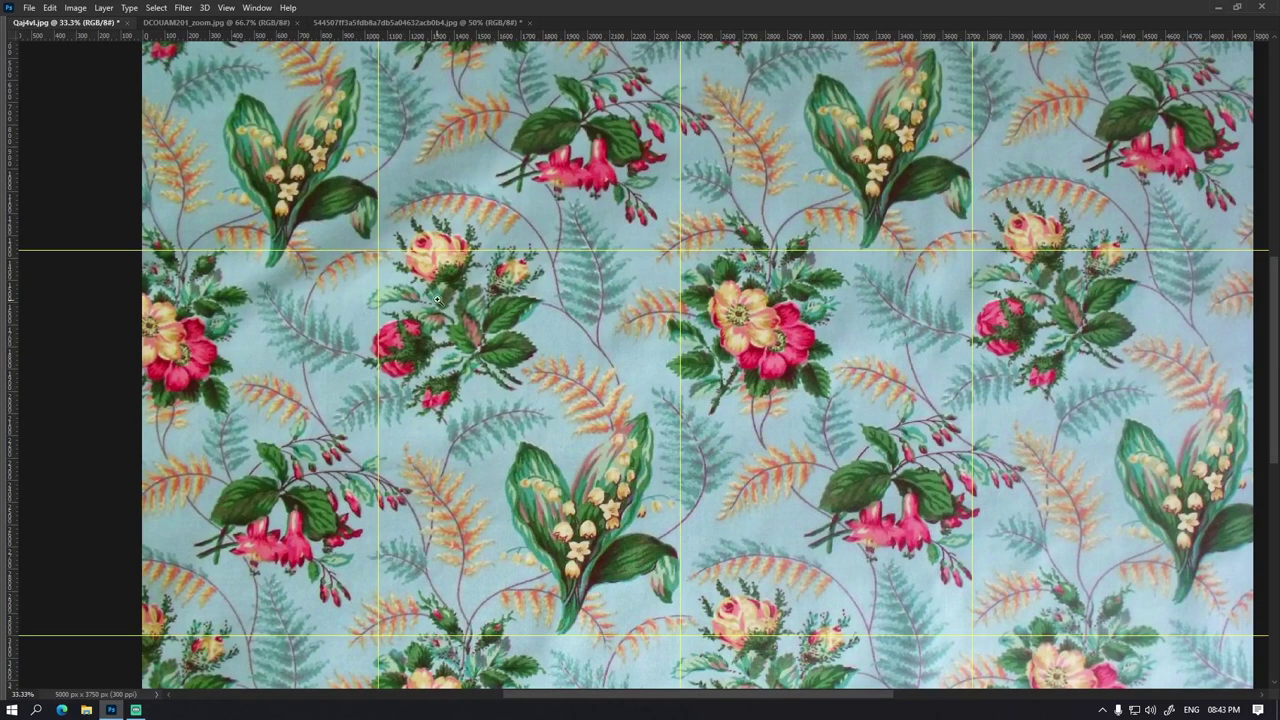
Step: Skew most of the fabric with Free Transform so its repeat lines up with the guides
{"action": "left_click_drag", "start_coordinate": [380, 187], "coordinate": [972, 231]}
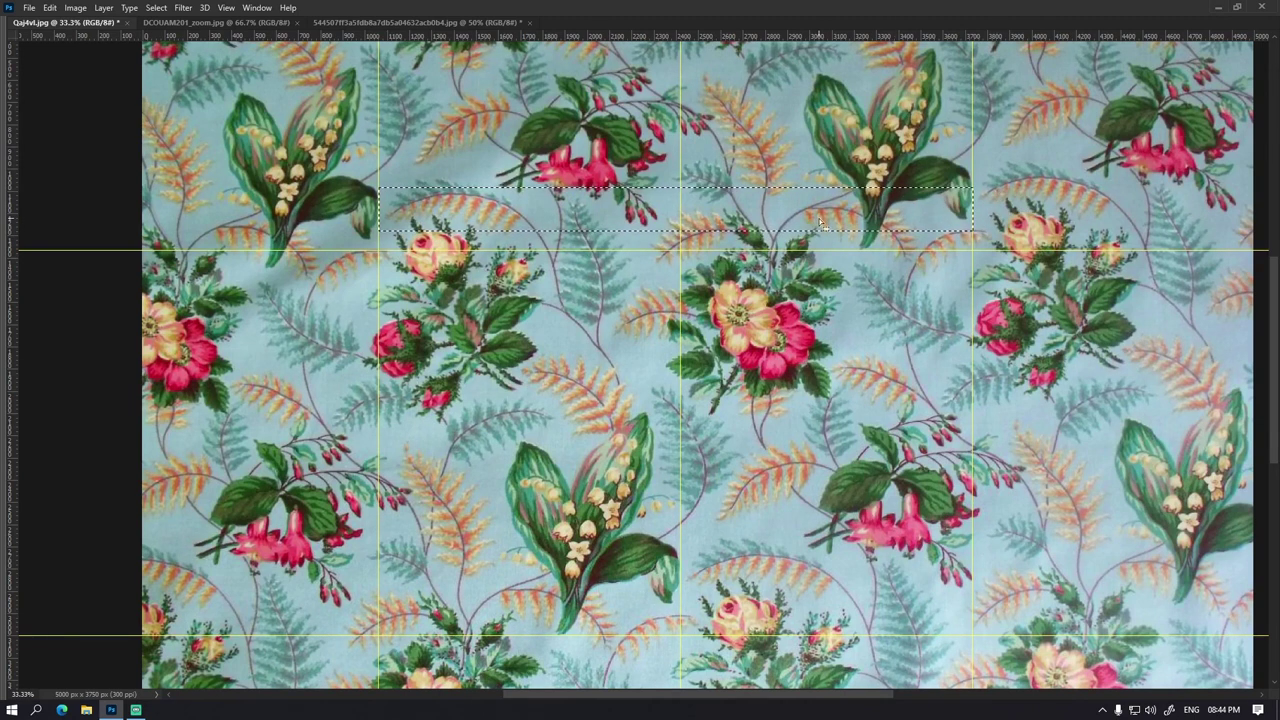
{"action": "key", "text": "ctrl+minus"}
{"action": "left_click_drag", "start_coordinate": [905, 104], "coordinate": [211, 652]}
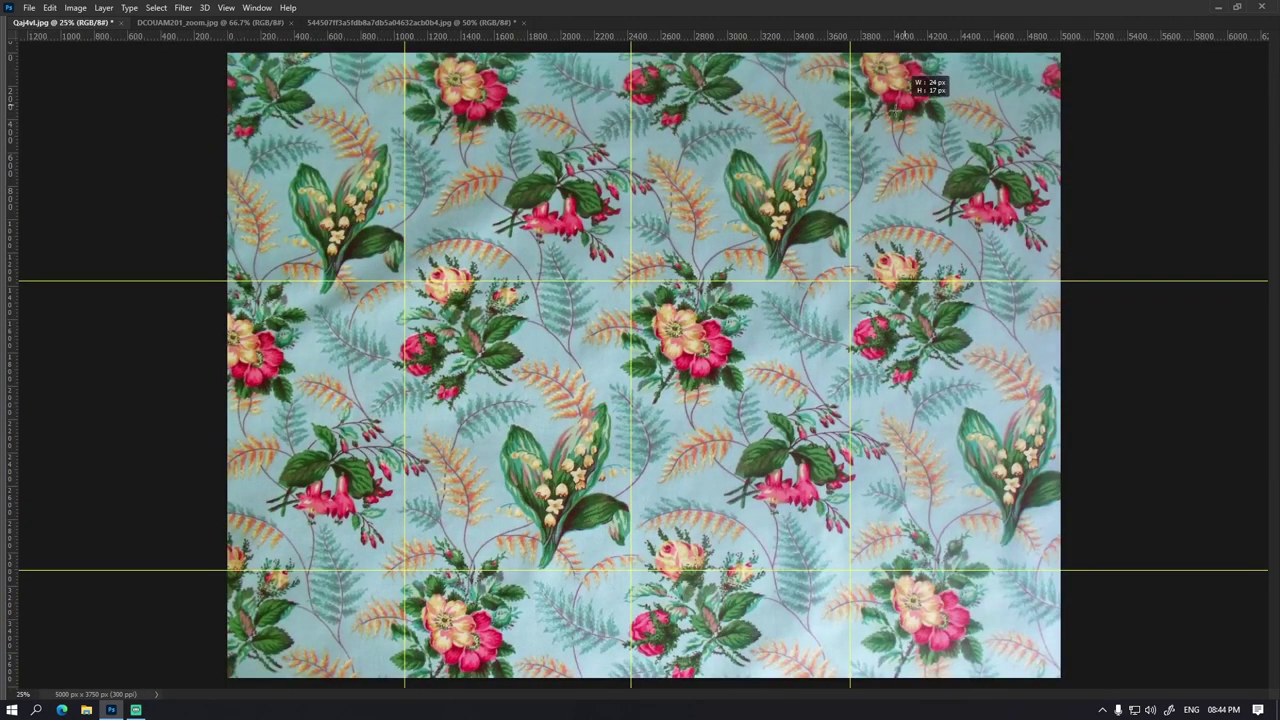
{"action": "key", "text": "ctrl+t"}
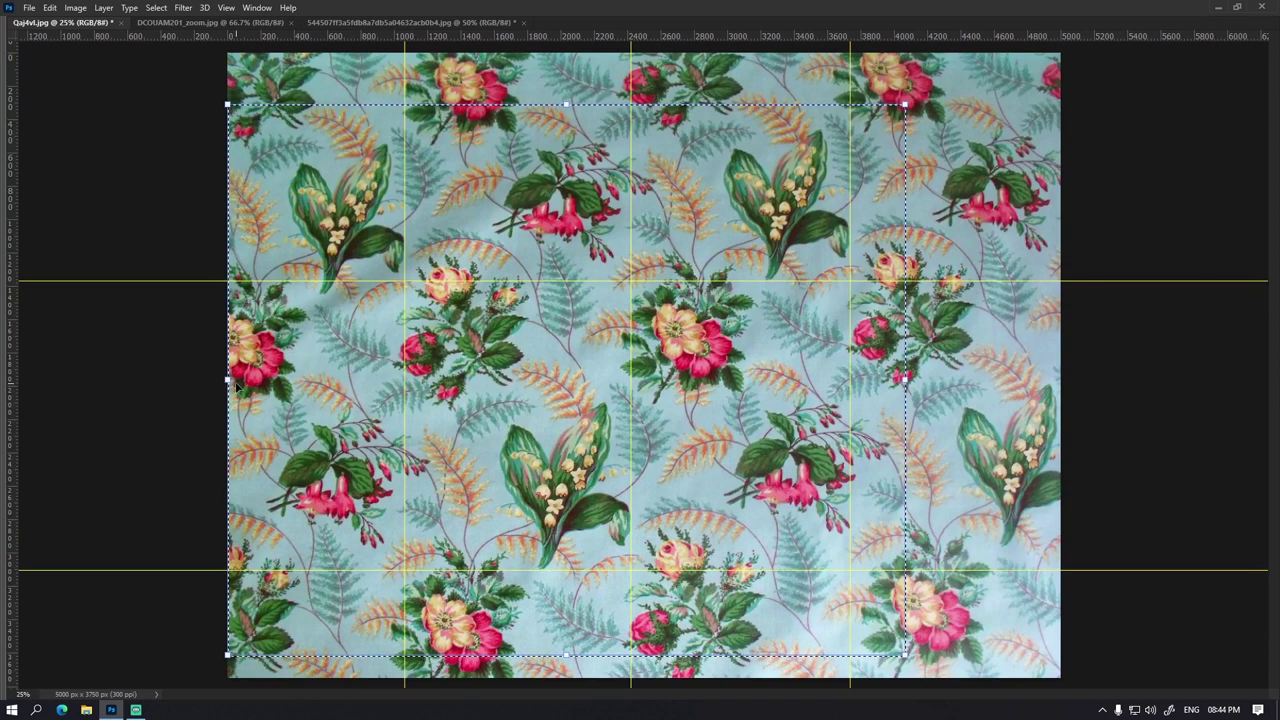
{"action": "left_click_drag", "start_coordinate": [228, 380], "coordinate": [229, 362]}
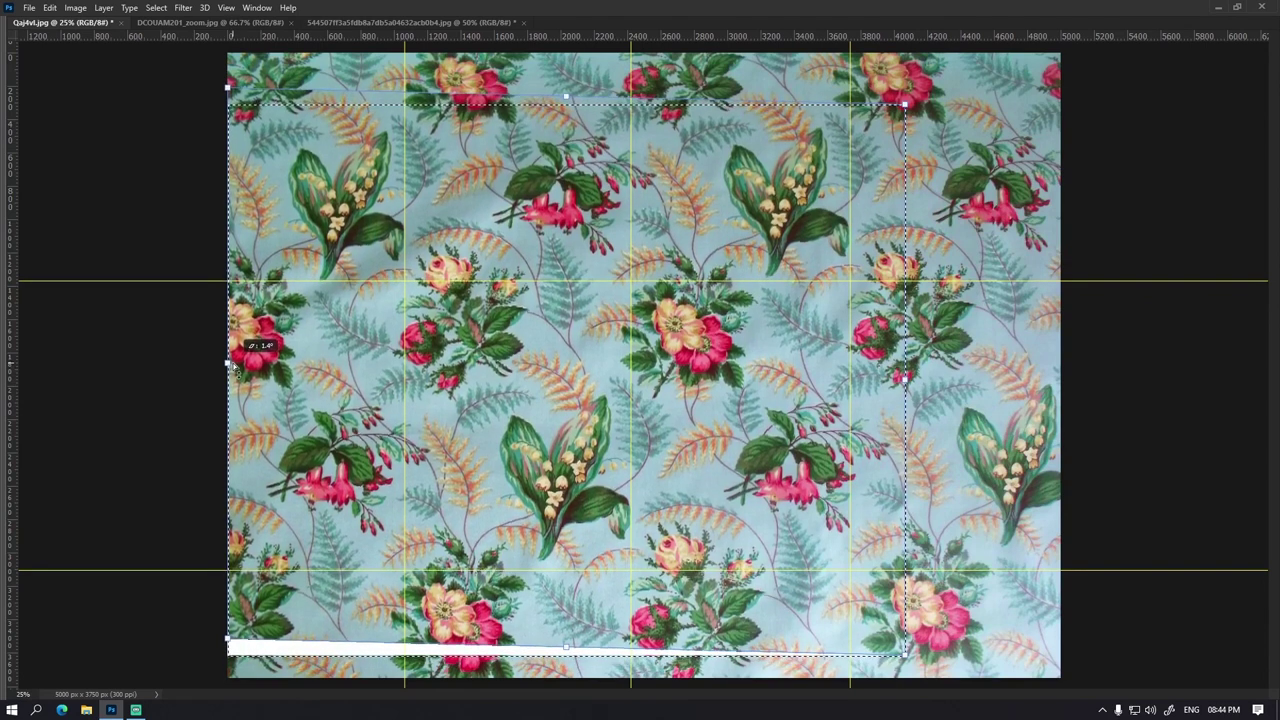
{"action": "left_click_drag", "start_coordinate": [908, 385], "coordinate": [930, 363]}
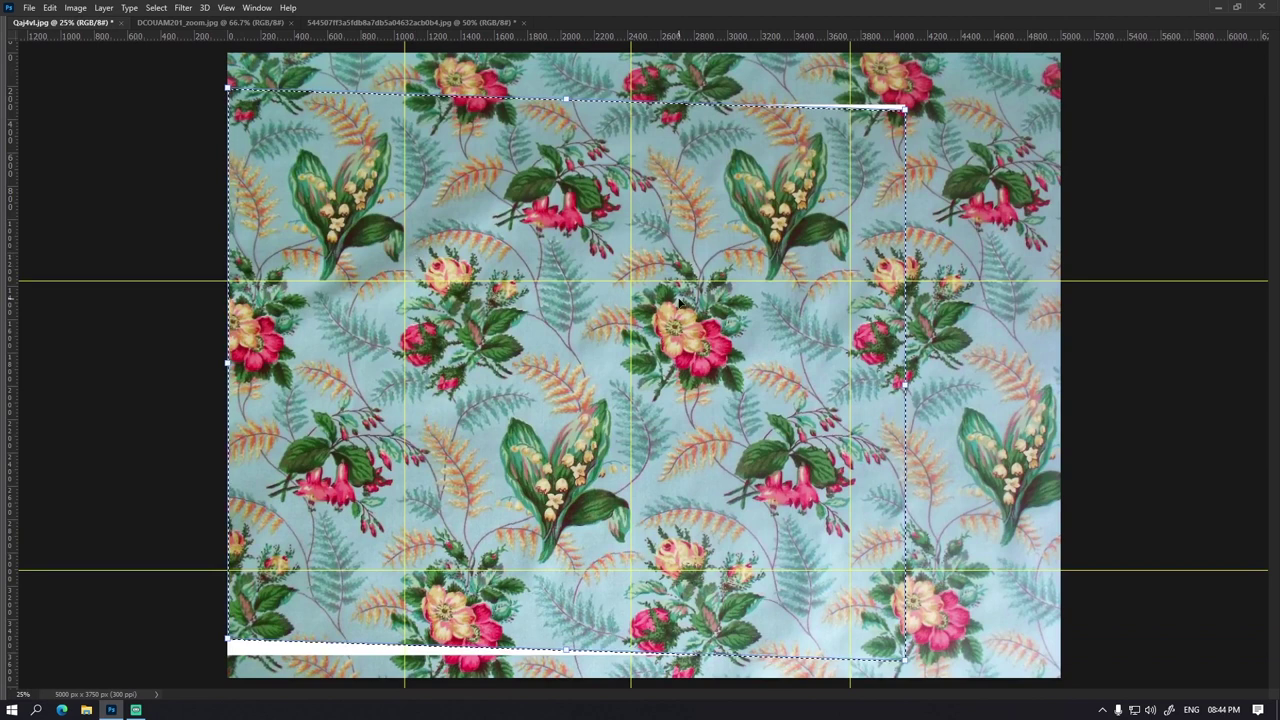
{"action": "key", "text": "Return"}
{"action": "key", "text": "ctrl+d"}
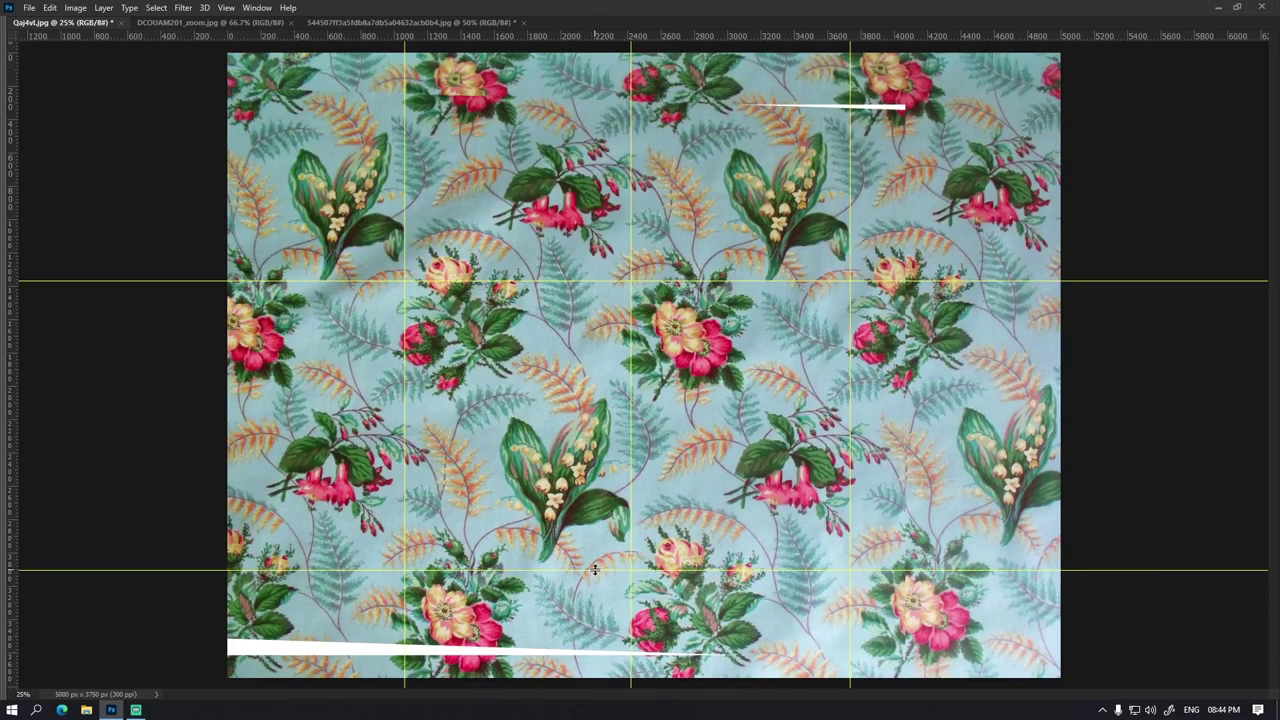
Step: Nudge the lower horizontal guide up and settle the middle vertical guide at 2400 px
{"action": "left_click_drag", "start_coordinate": [597, 570], "coordinate": [602, 562]}
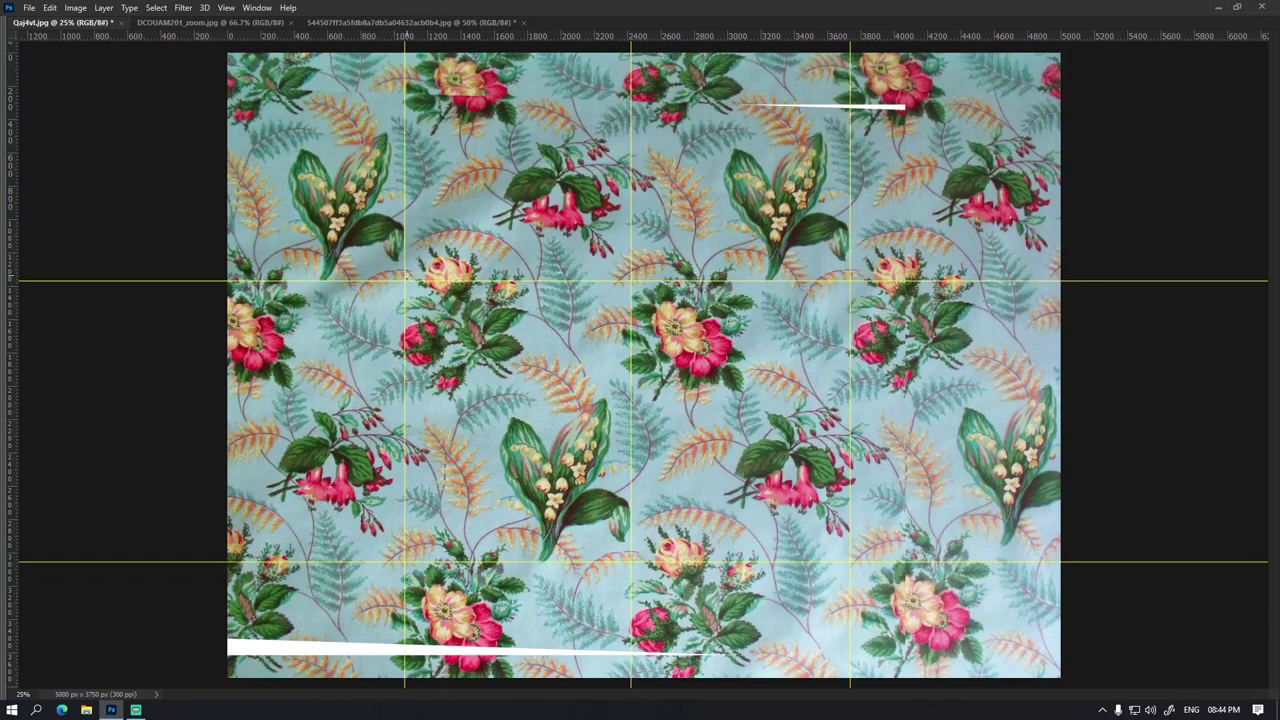
{"action": "left_click_drag", "start_coordinate": [406, 283], "coordinate": [857, 370]}
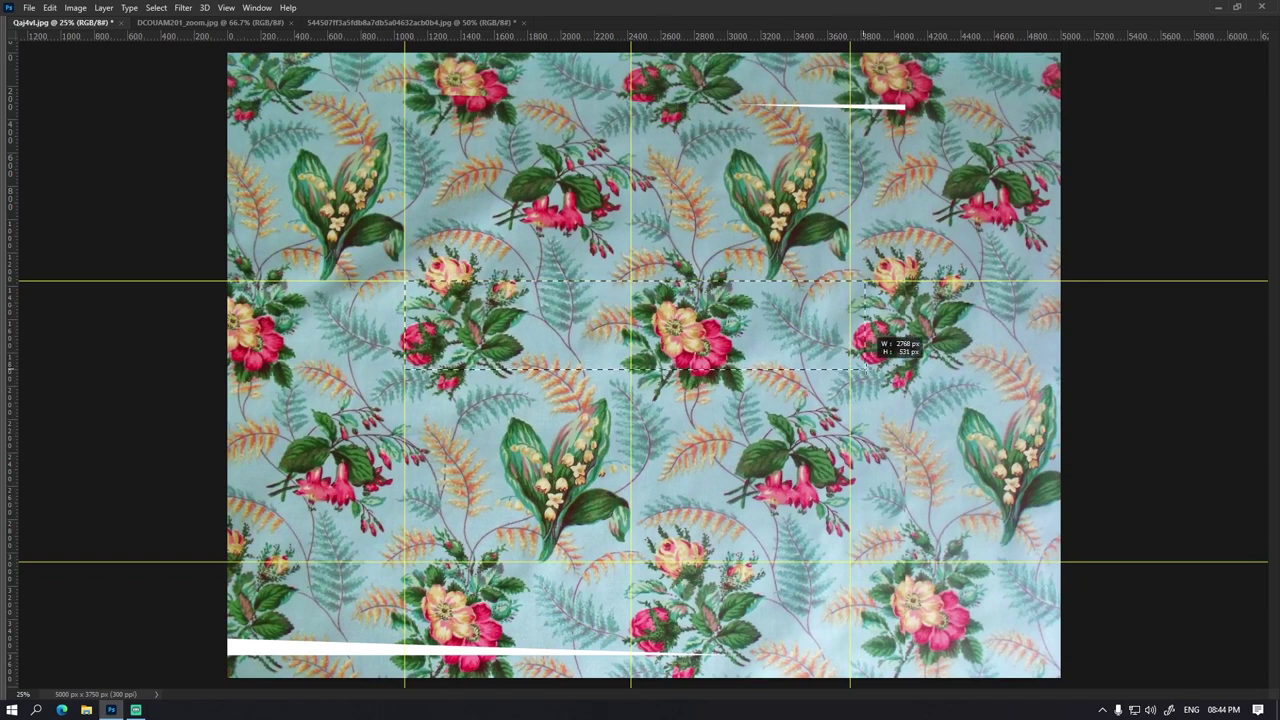
{"action": "left_click_drag", "start_coordinate": [857, 370], "coordinate": [868, 347]}
{"action": "key", "text": "alt+s"}
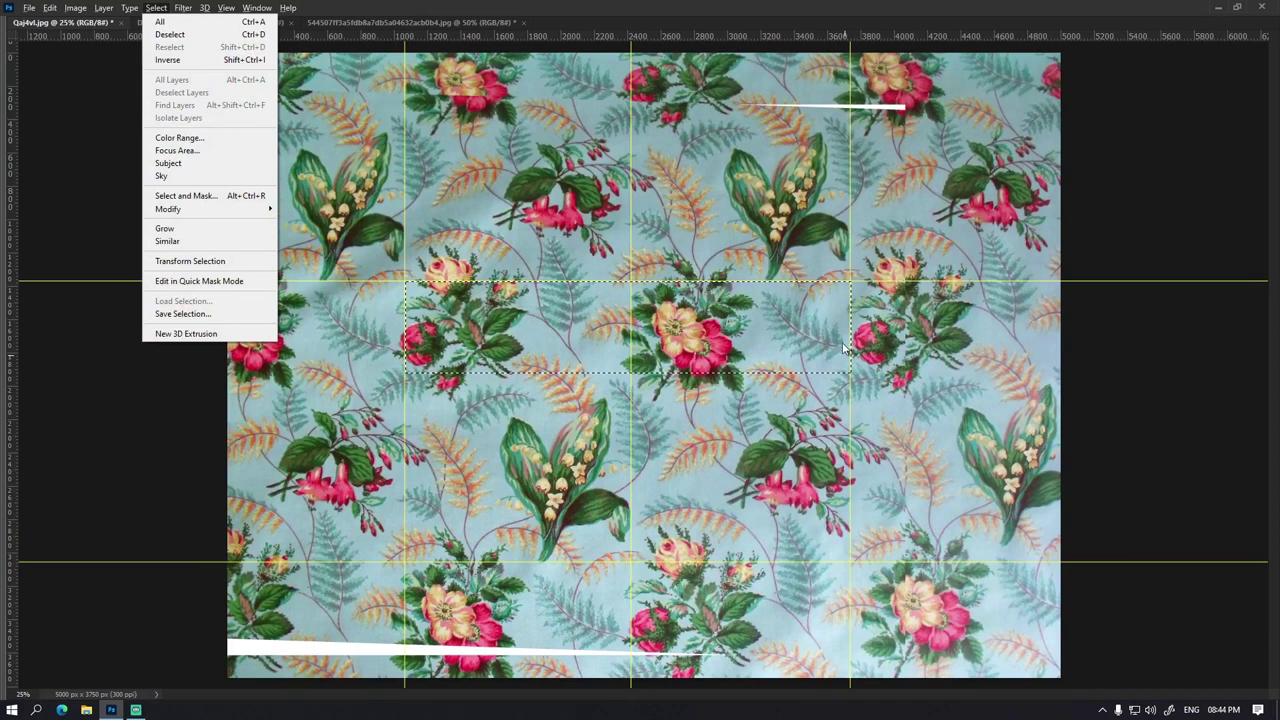
{"action": "key", "text": "Escape"}
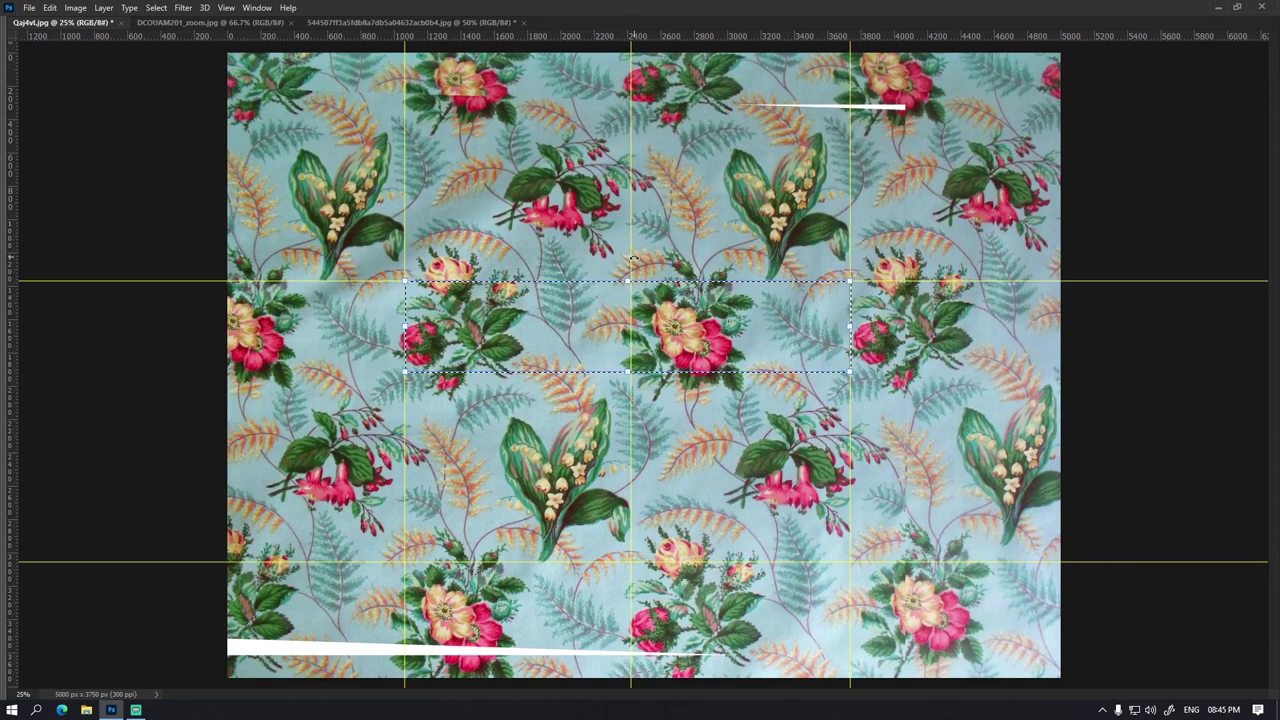
{"action": "left_click_drag", "start_coordinate": [632, 258], "coordinate": [628, 258]}
{"action": "left_click_drag", "start_coordinate": [630, 258], "coordinate": [628, 258]}
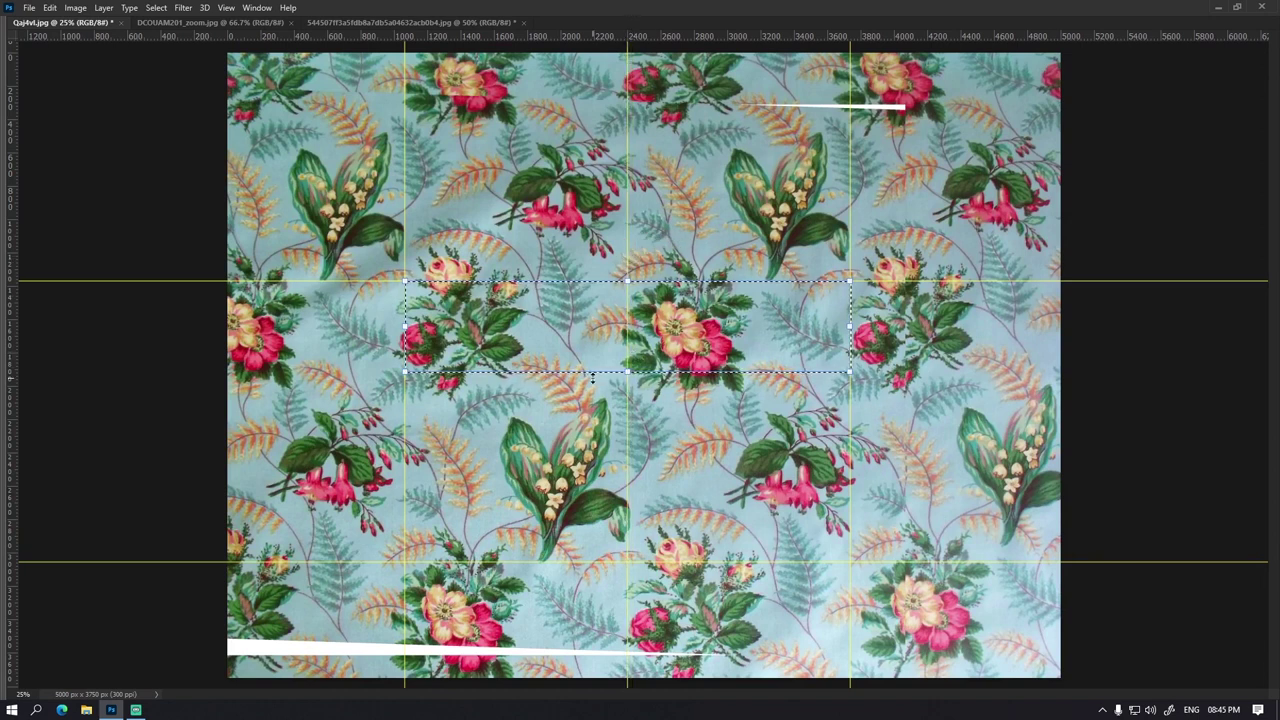
{"action": "key", "text": "ctrl+d"}
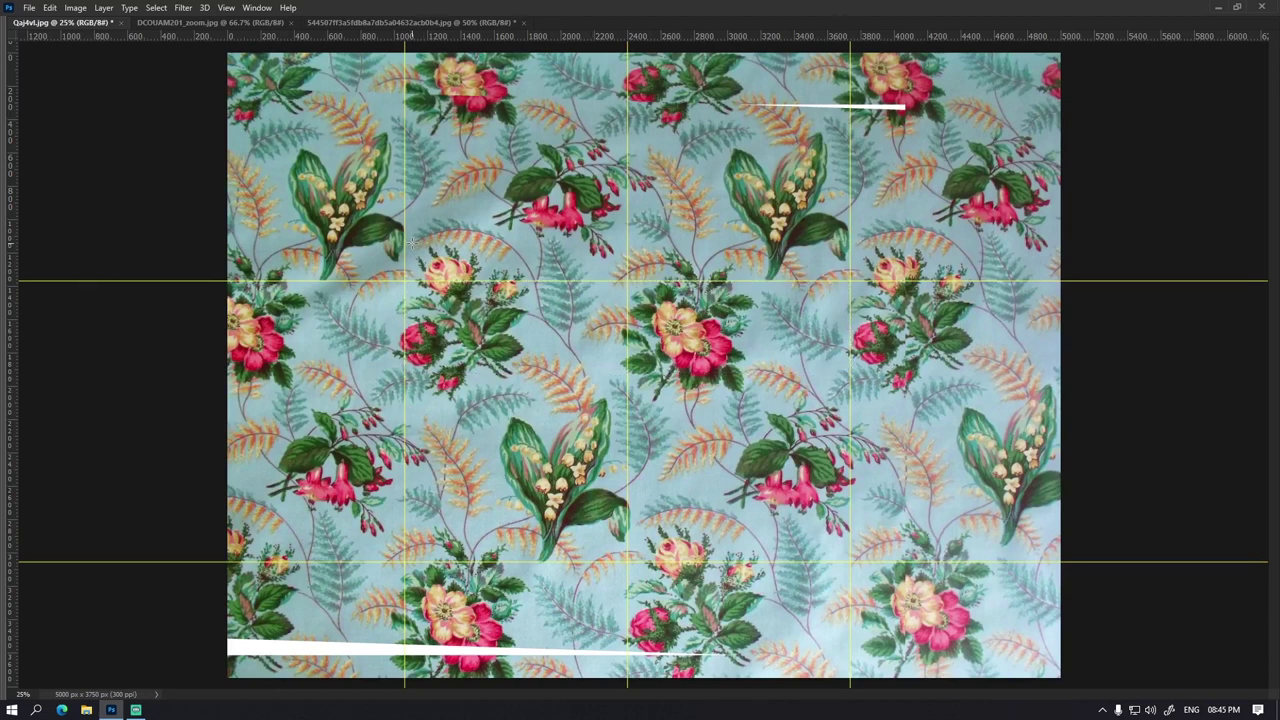
Step: Select most of the fabric and rotate it about -0.5° to straighten its rows
{"action": "scroll", "coordinate": [407, 265], "scroll_direction": "up", "scroll_amount": 2}
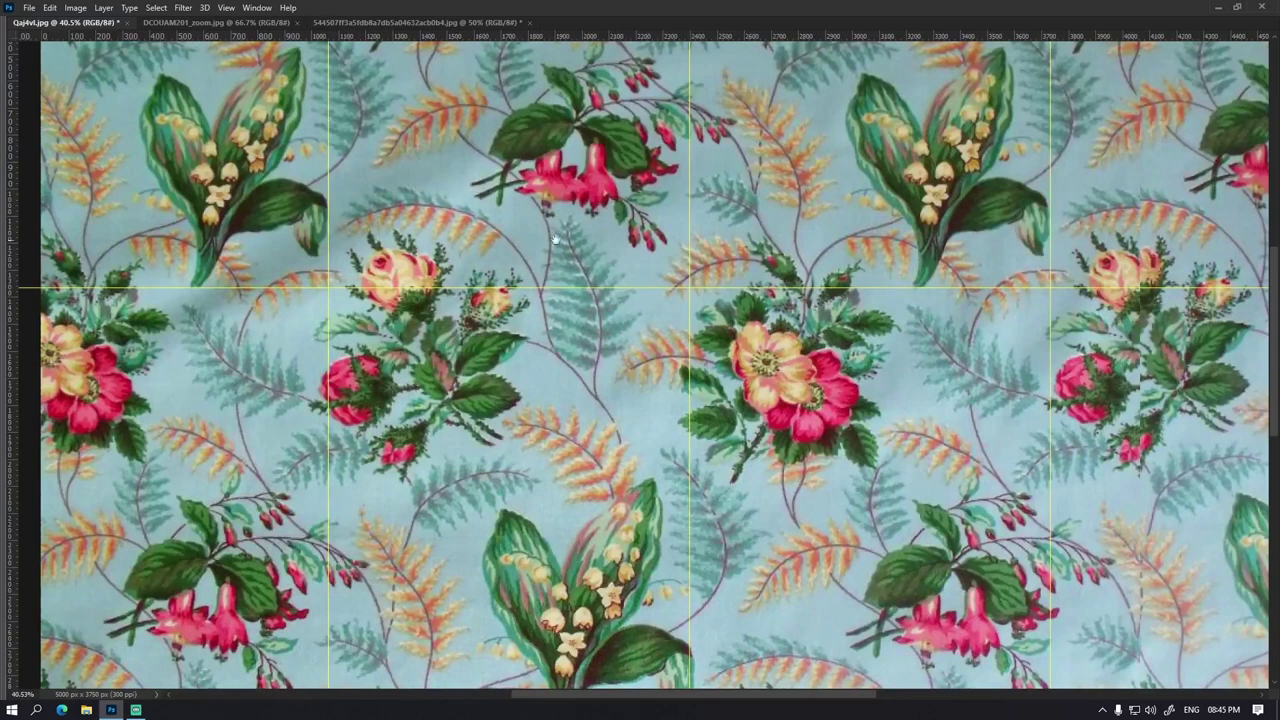
{"action": "scroll", "coordinate": [697, 506], "scroll_direction": "down", "scroll_amount": 3}
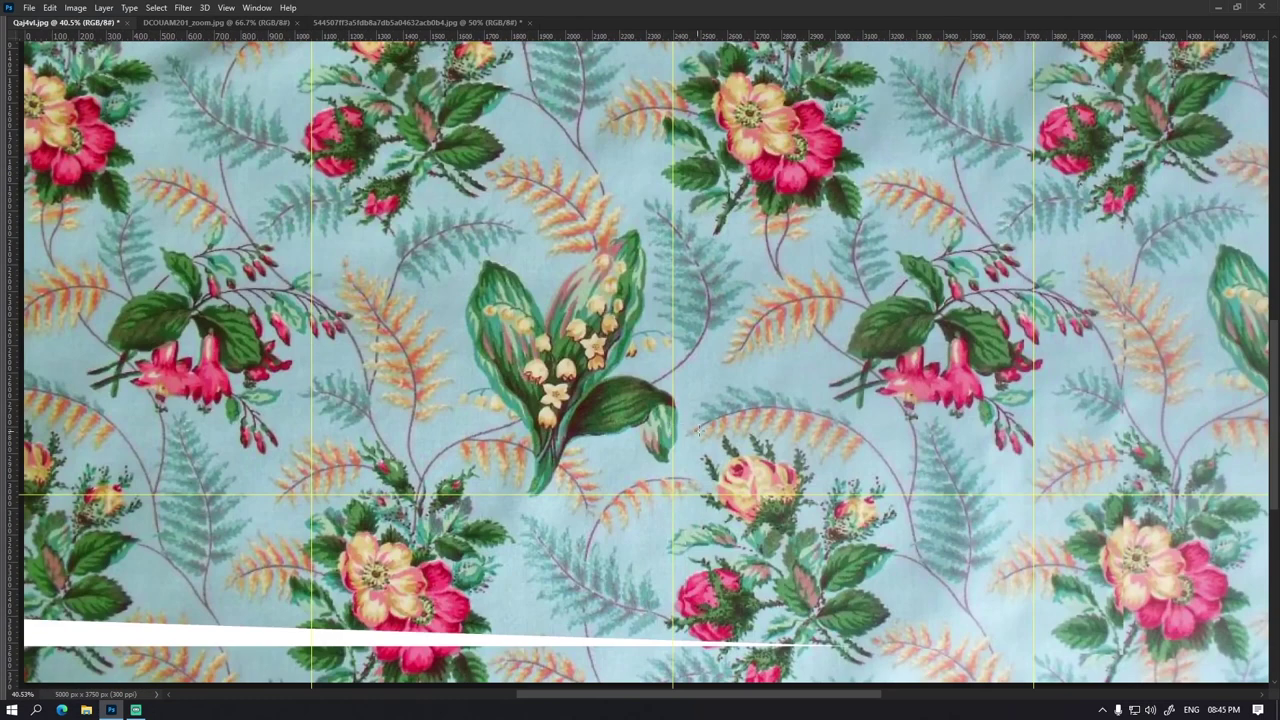
{"action": "scroll", "coordinate": [705, 463], "scroll_direction": "down", "scroll_amount": 2}
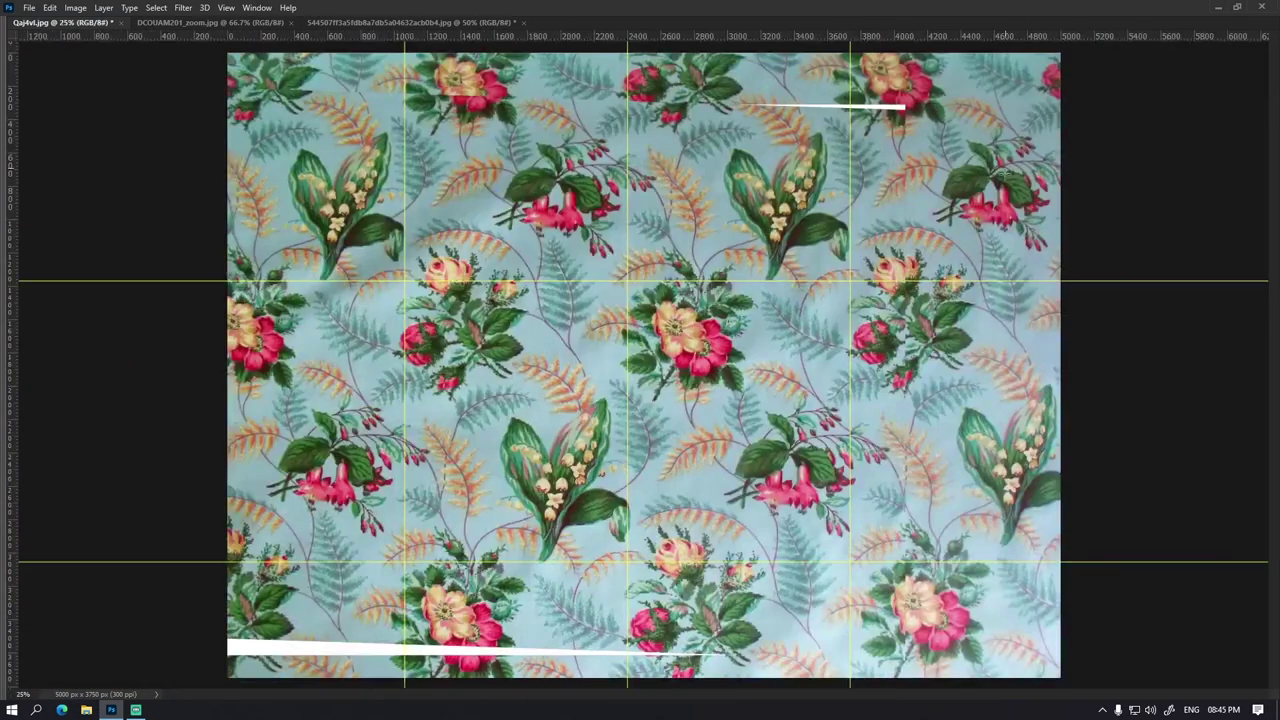
{"action": "left_click_drag", "start_coordinate": [906, 106], "coordinate": [266, 650]}
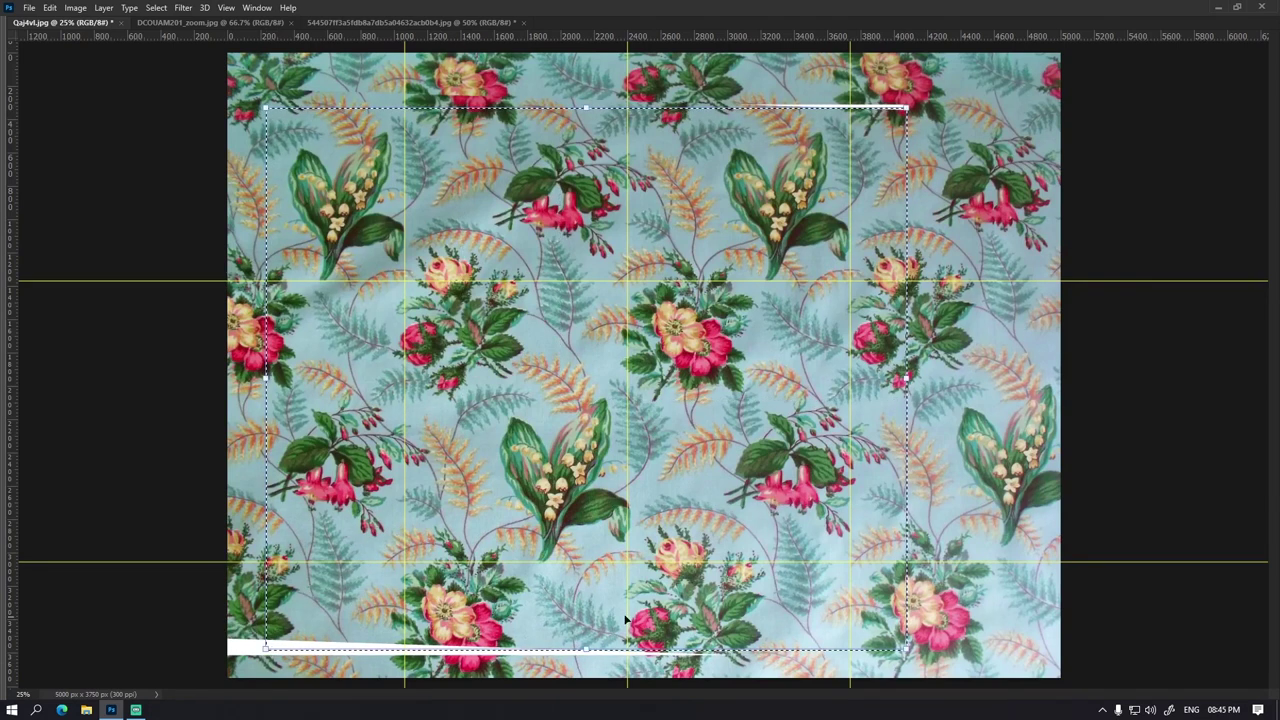
{"action": "scroll", "coordinate": [450, 635], "scroll_direction": "up", "scroll_amount": 5}
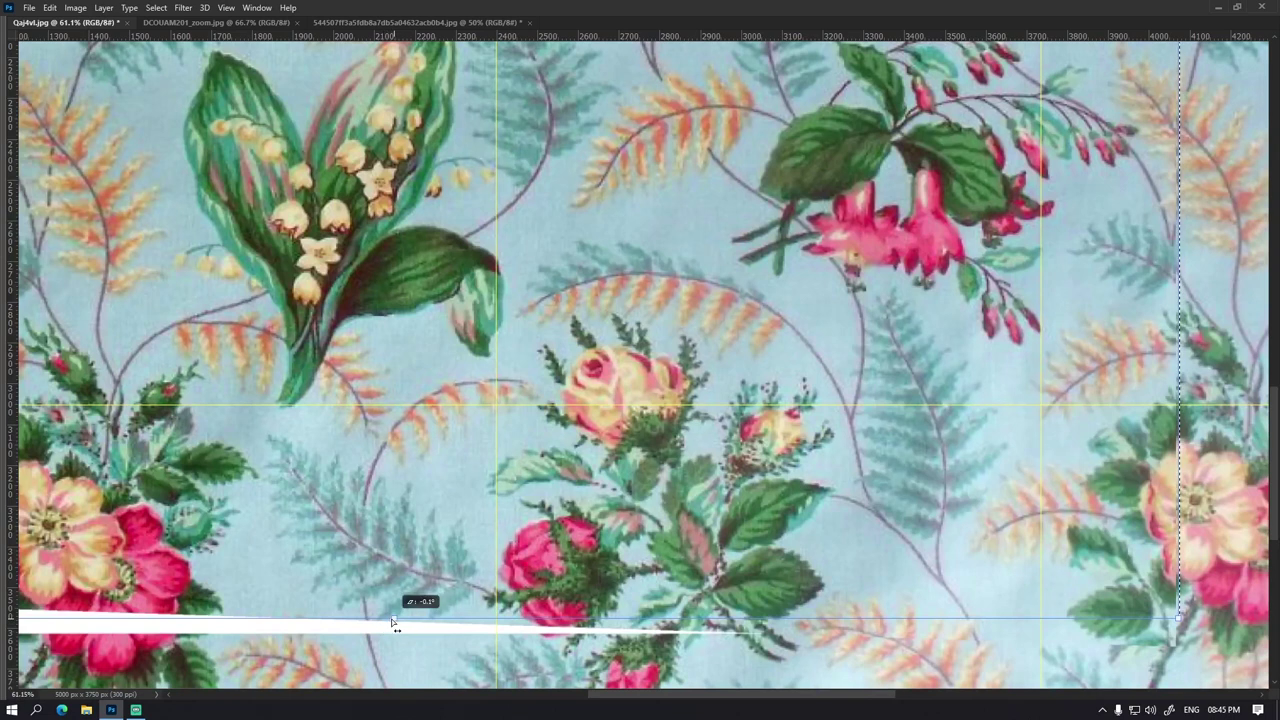
{"action": "left_click_drag", "start_coordinate": [395, 625], "coordinate": [385, 628]}
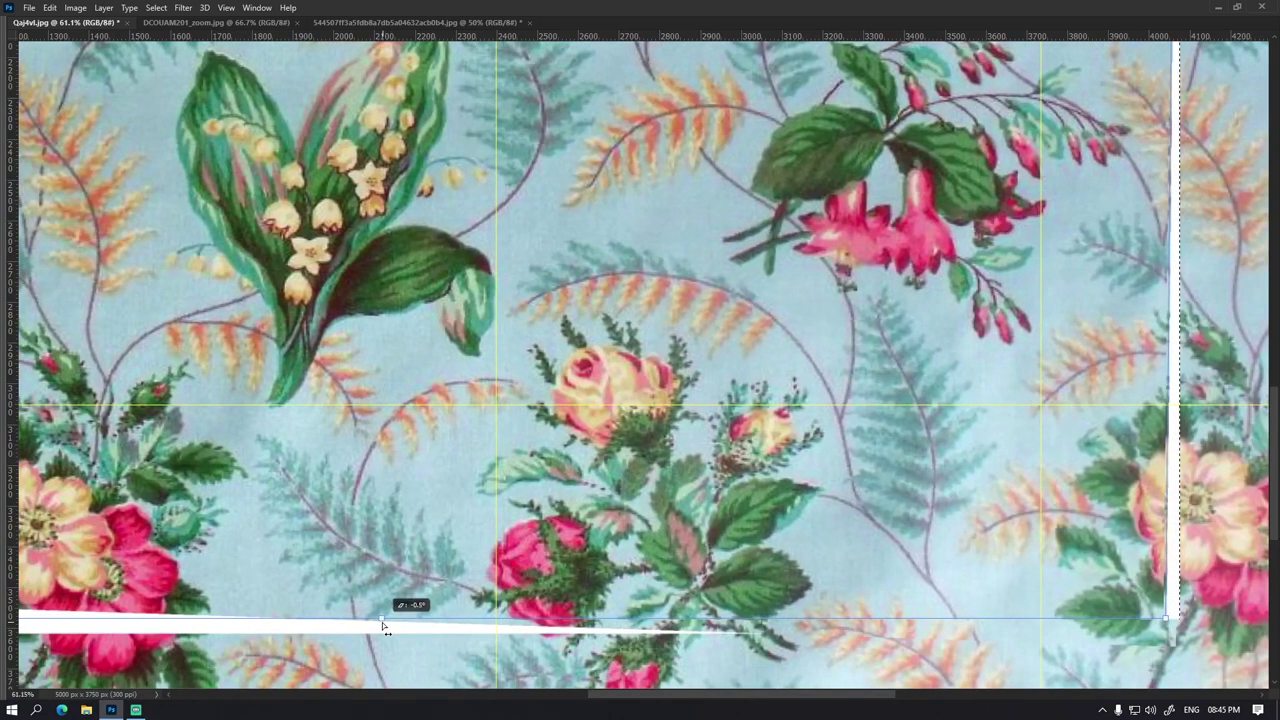
{"action": "key", "text": "Return"}
Step: Zoom in and out to check the rotation, then begin a second slight rotation
{"action": "scroll", "coordinate": [608, 369], "scroll_direction": "up", "scroll_amount": 1}
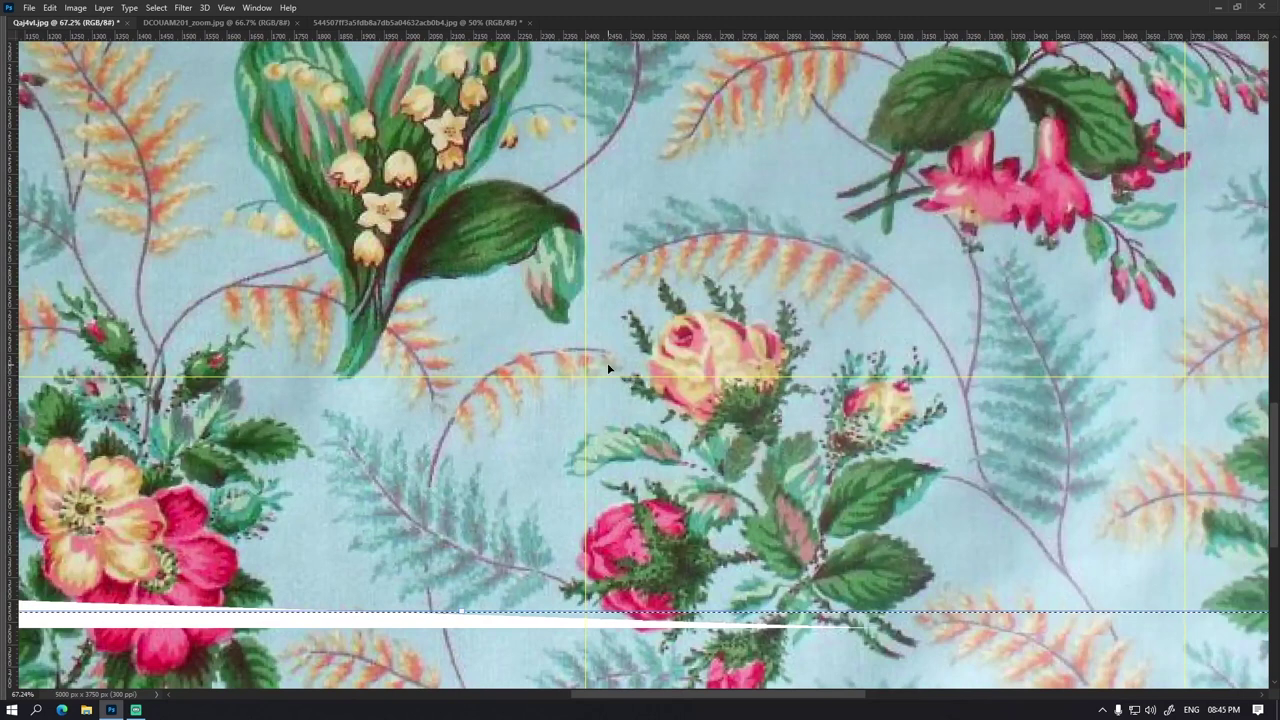
{"action": "scroll", "coordinate": [607, 362], "scroll_direction": "down", "scroll_amount": 2}
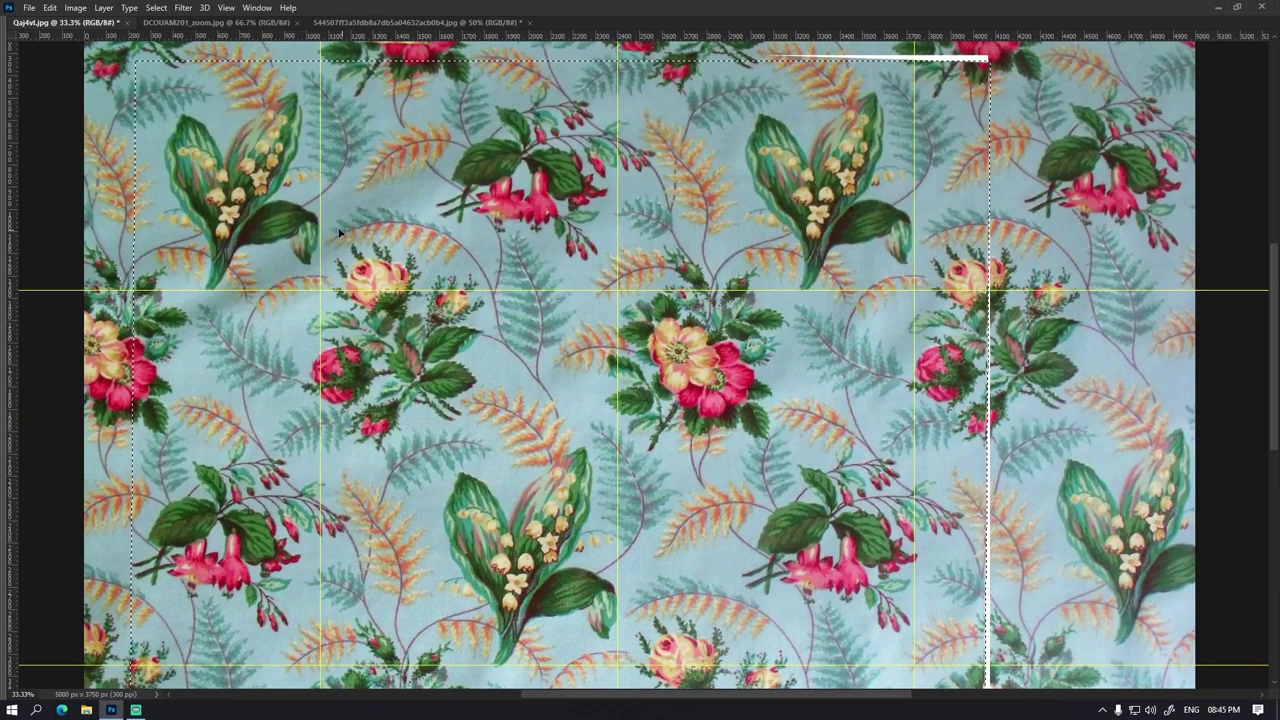
{"action": "scroll", "coordinate": [360, 260], "scroll_direction": "up", "scroll_amount": 5}
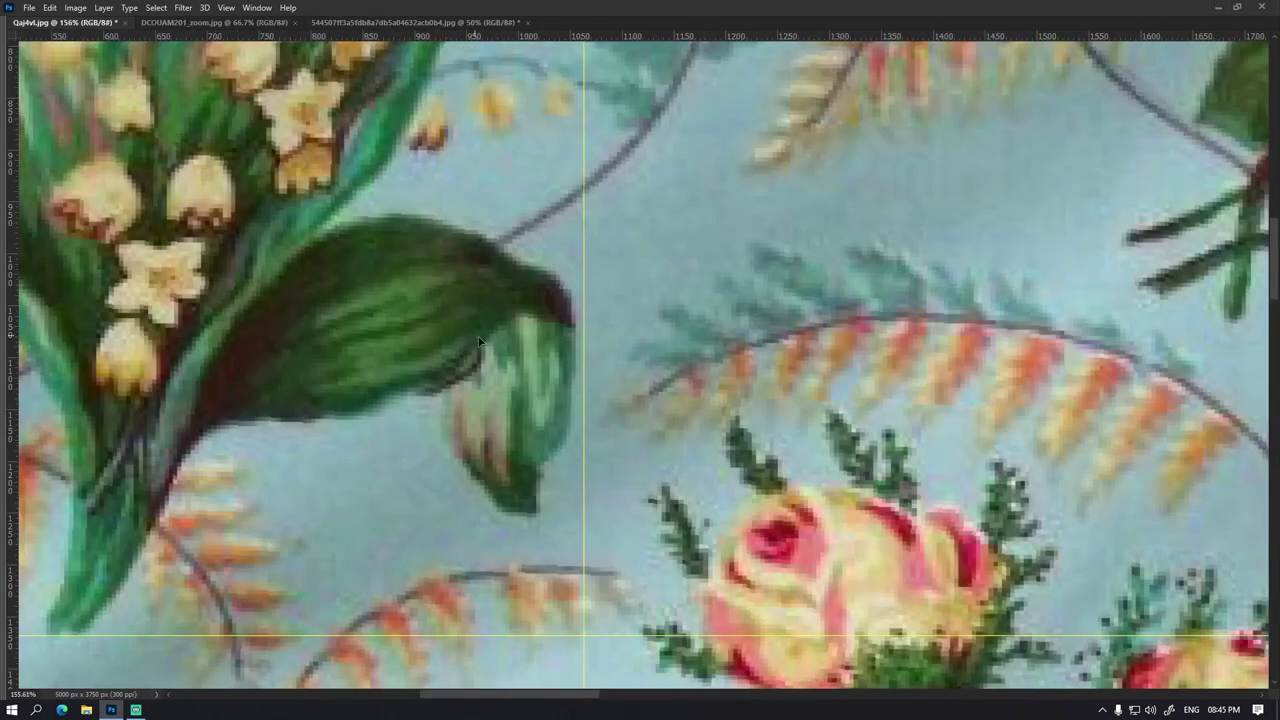
{"action": "scroll", "coordinate": [581, 360], "scroll_direction": "down", "scroll_amount": 5}
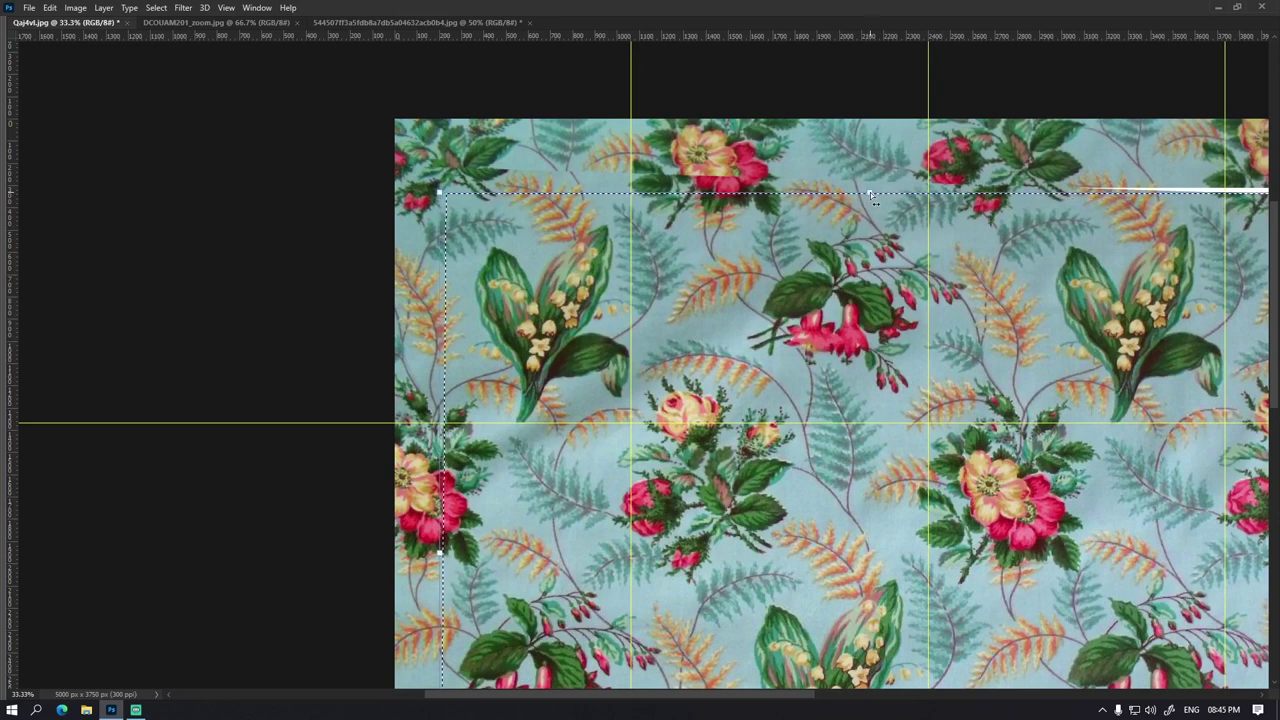
{"action": "left_click_drag", "start_coordinate": [872, 193], "coordinate": [874, 194]}
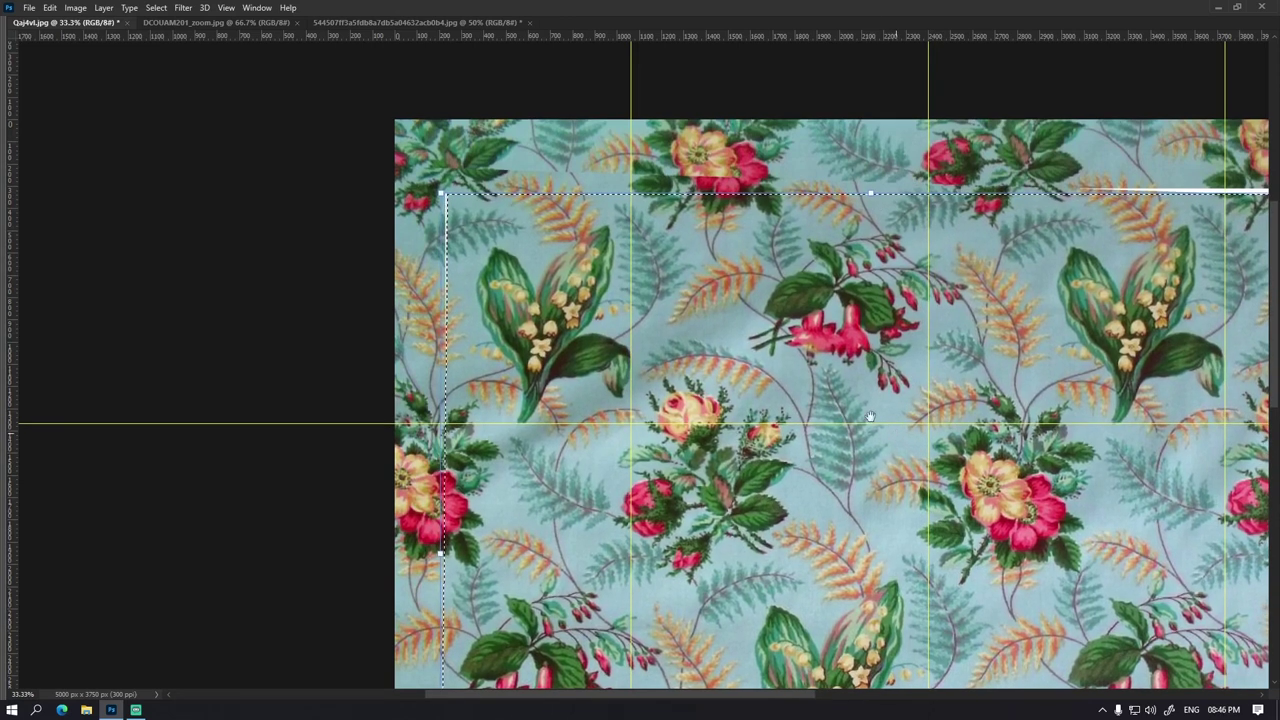
Step: Undo the new middle horizontal guide and pan to reveal the fabric's bottom edge and white strip
{"action": "left_click_drag", "start_coordinate": [989, 468], "coordinate": [806, 352]}
{"action": "mouse_move", "coordinate": [772, 512]}
{"action": "left_mouse_down"}
{"action": "mouse_move", "coordinate": [757, 361]}
{"action": "mouse_move", "coordinate": [704, 438]}
{"action": "left_mouse_up"}
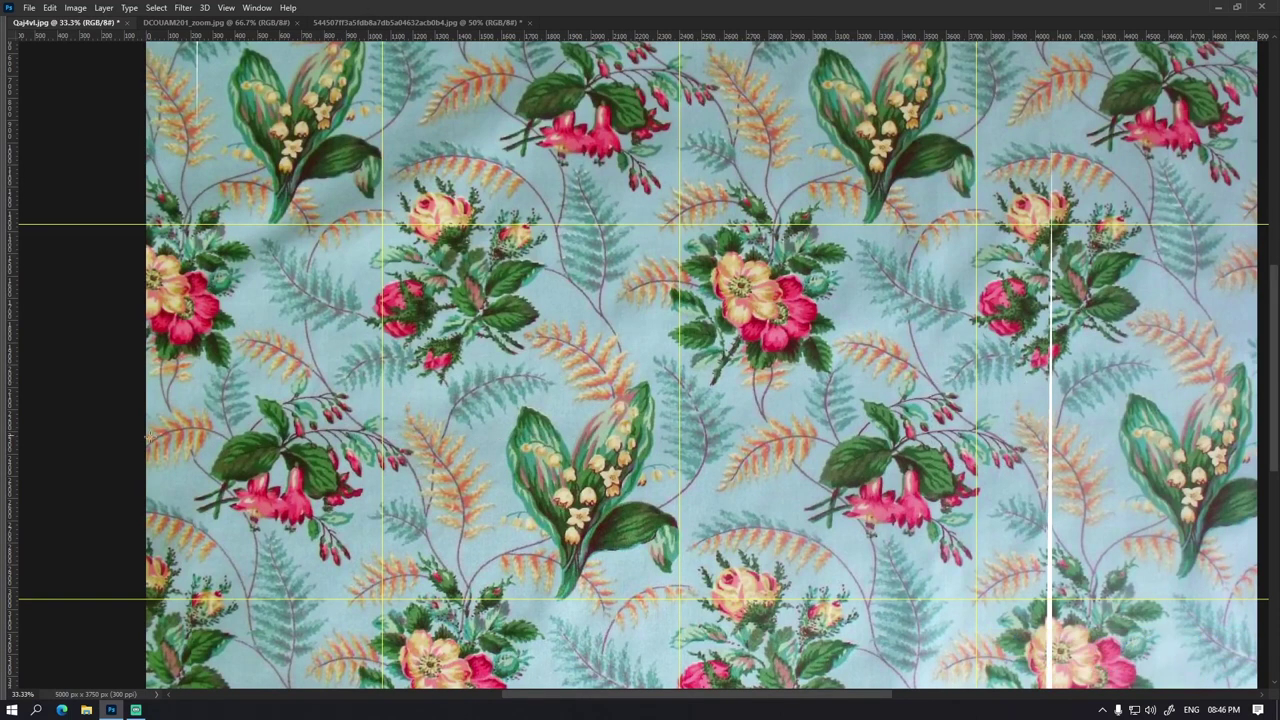
{"action": "left_click_drag", "start_coordinate": [9, 455], "coordinate": [58, 413]}
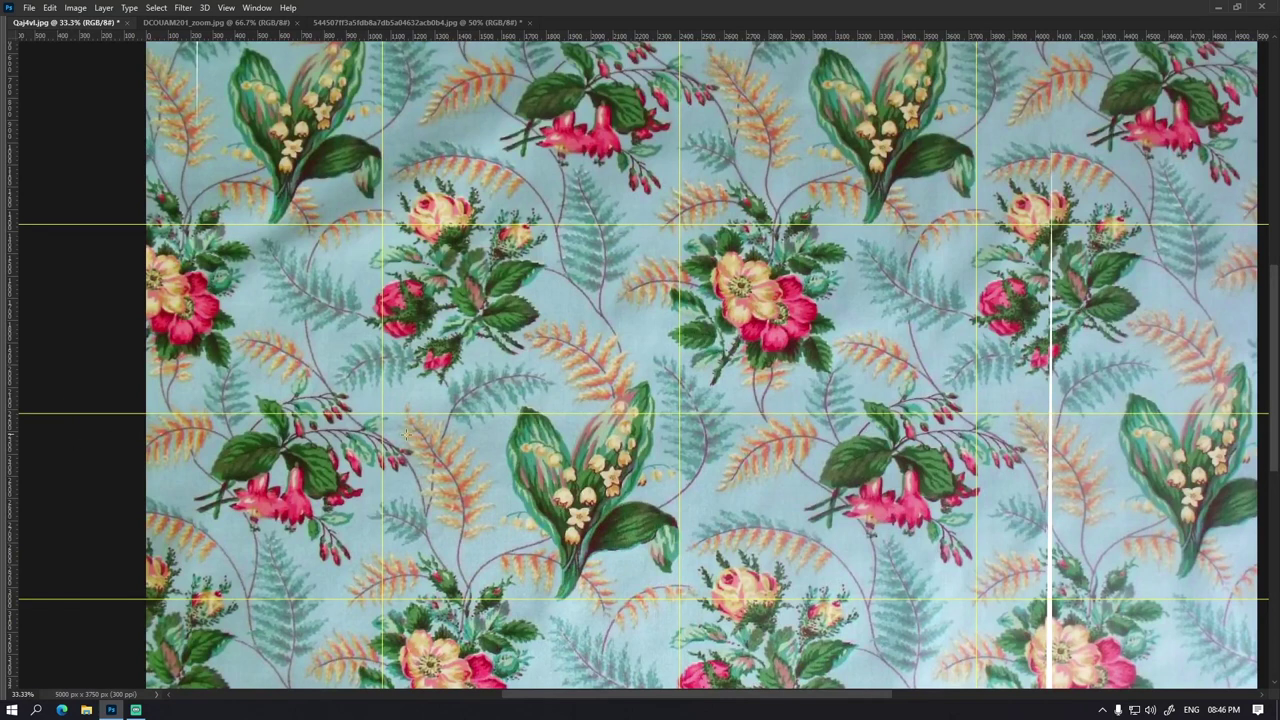
{"action": "key", "text": "ctrl+z"}
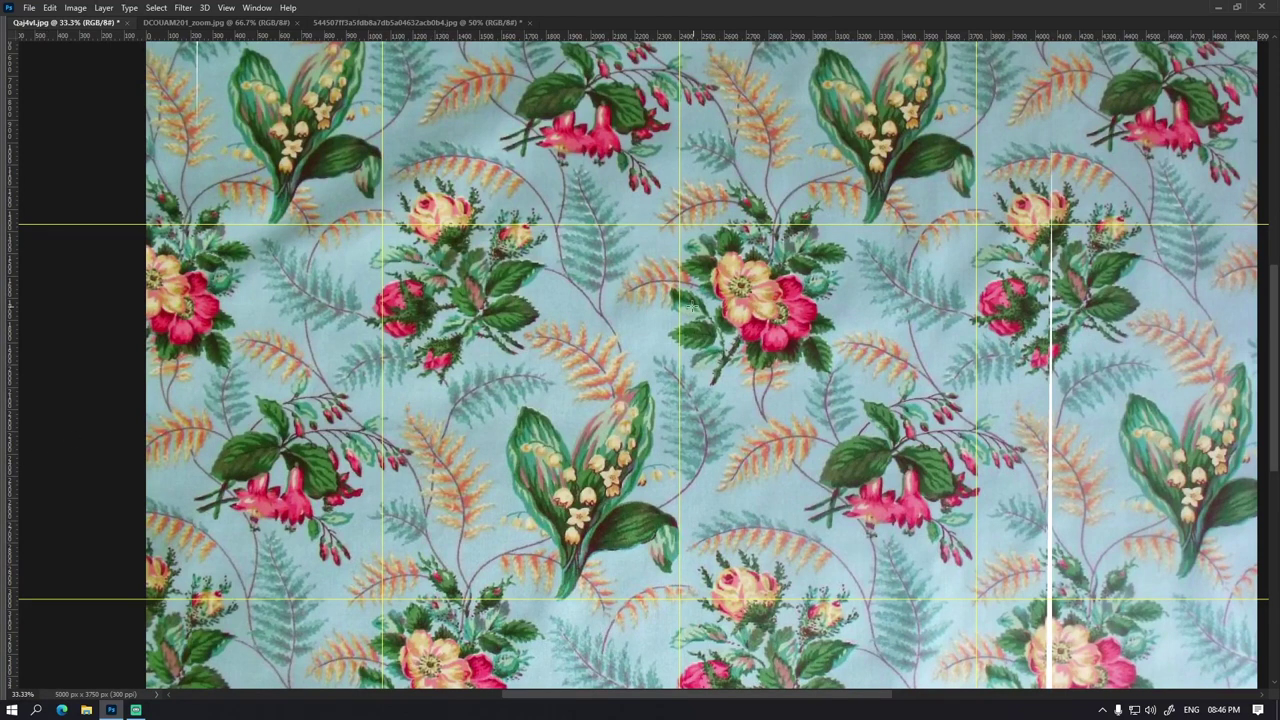
{"action": "left_click_drag", "start_coordinate": [746, 468], "coordinate": [692, 374]}
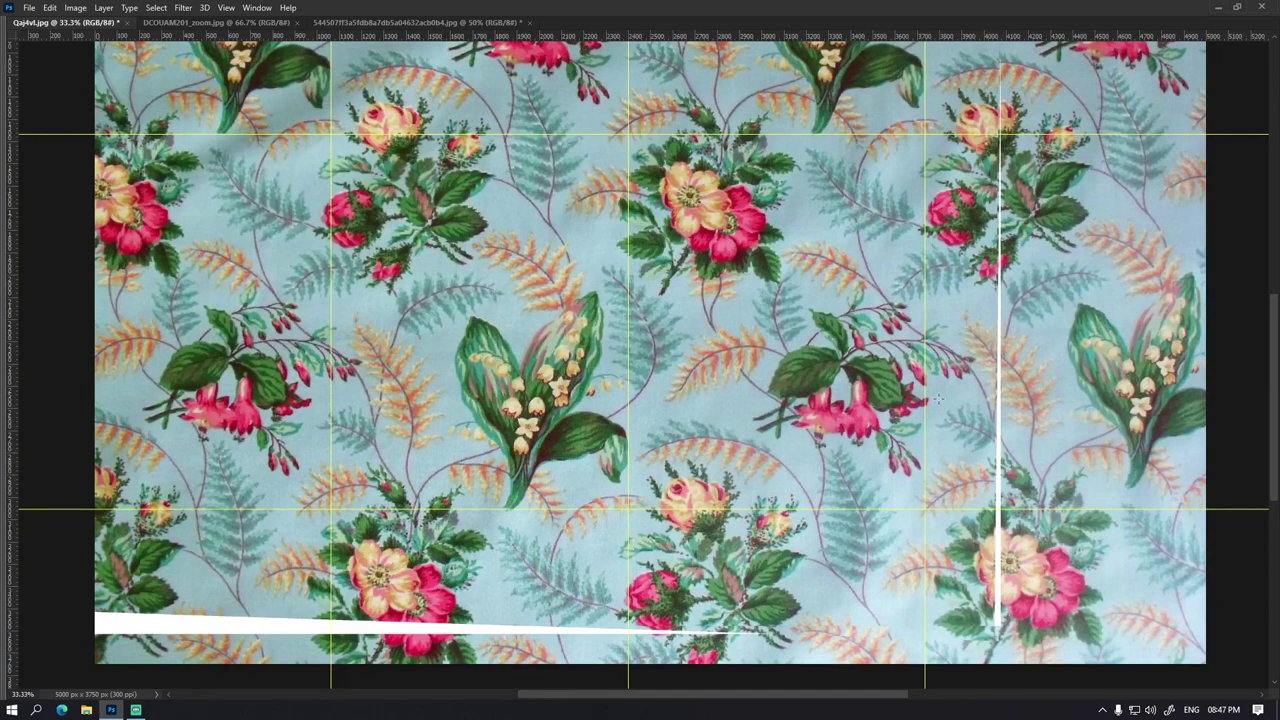
{"action": "left_click_drag", "start_coordinate": [828, 420], "coordinate": [938, 572]}
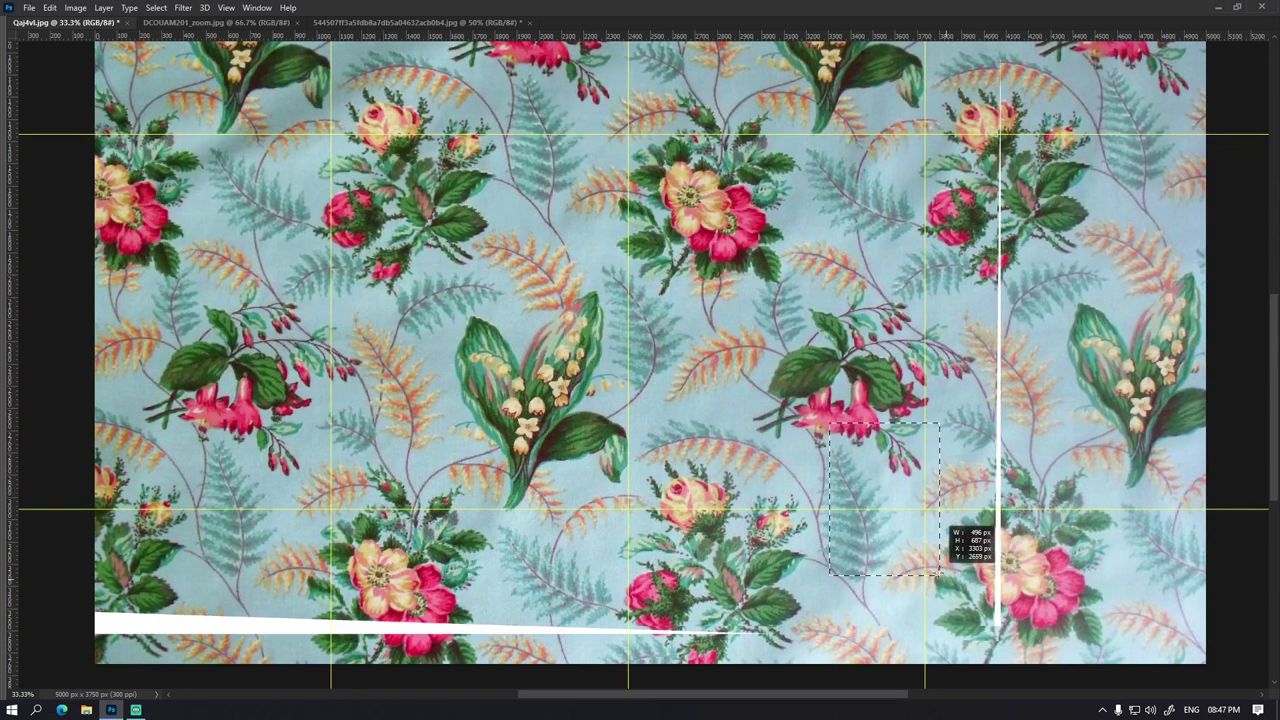
Step: Warp the block around the right seam, pushing its flowers left over the white gap
{"action": "mouse_move", "coordinate": [793, 302]}
{"action": "left_mouse_down"}
{"action": "mouse_move", "coordinate": [1118, 662]}
{"action": "mouse_move", "coordinate": [1113, 645]}
{"action": "left_mouse_up"}
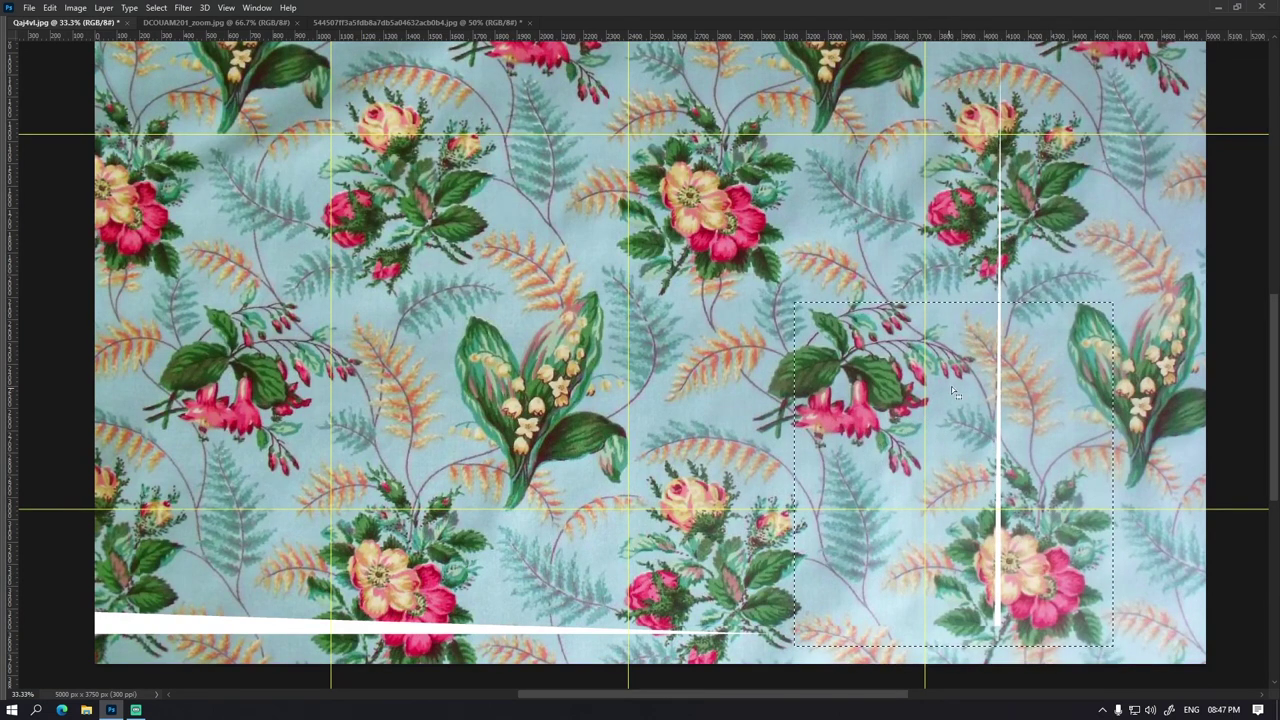
{"action": "key", "text": "ctrl+t"}
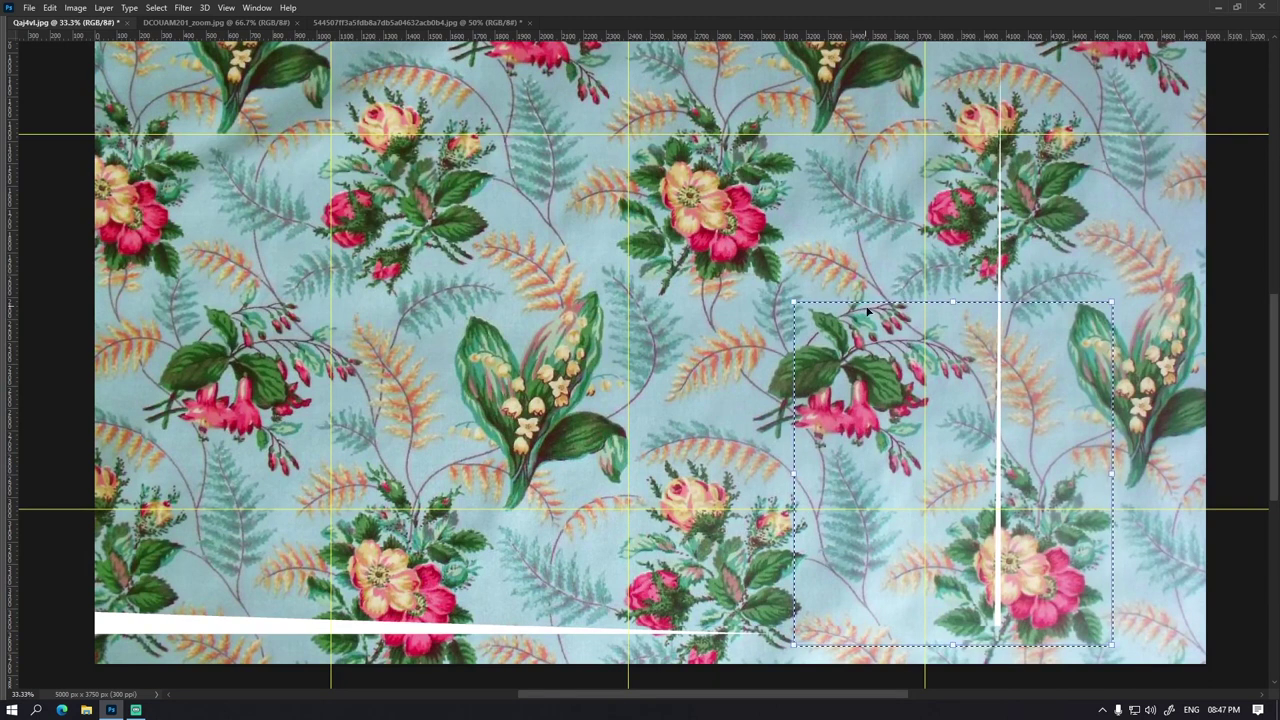
{"action": "right_click", "coordinate": [935, 418]}
{"action": "left_click", "coordinate": [1000, 508]}
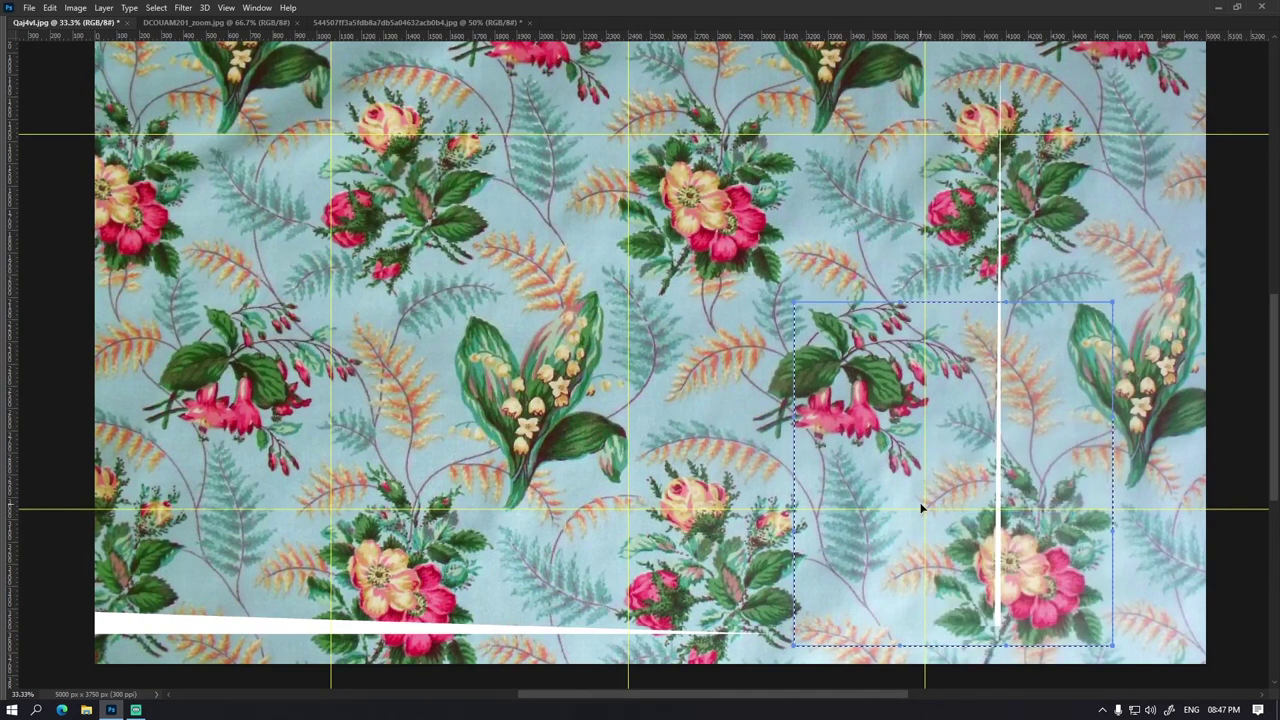
{"action": "left_click_drag", "start_coordinate": [996, 626], "coordinate": [986, 625]}
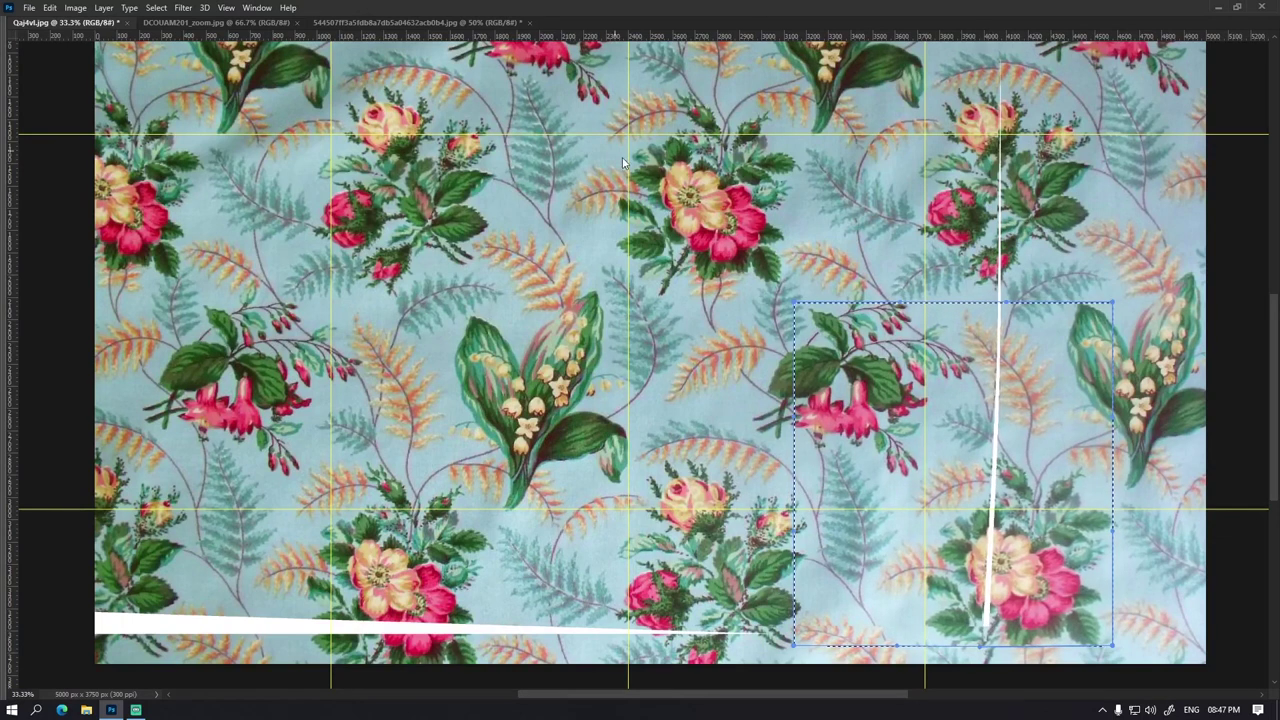
{"action": "left_click_drag", "start_coordinate": [1047, 585], "coordinate": [1035, 579]}
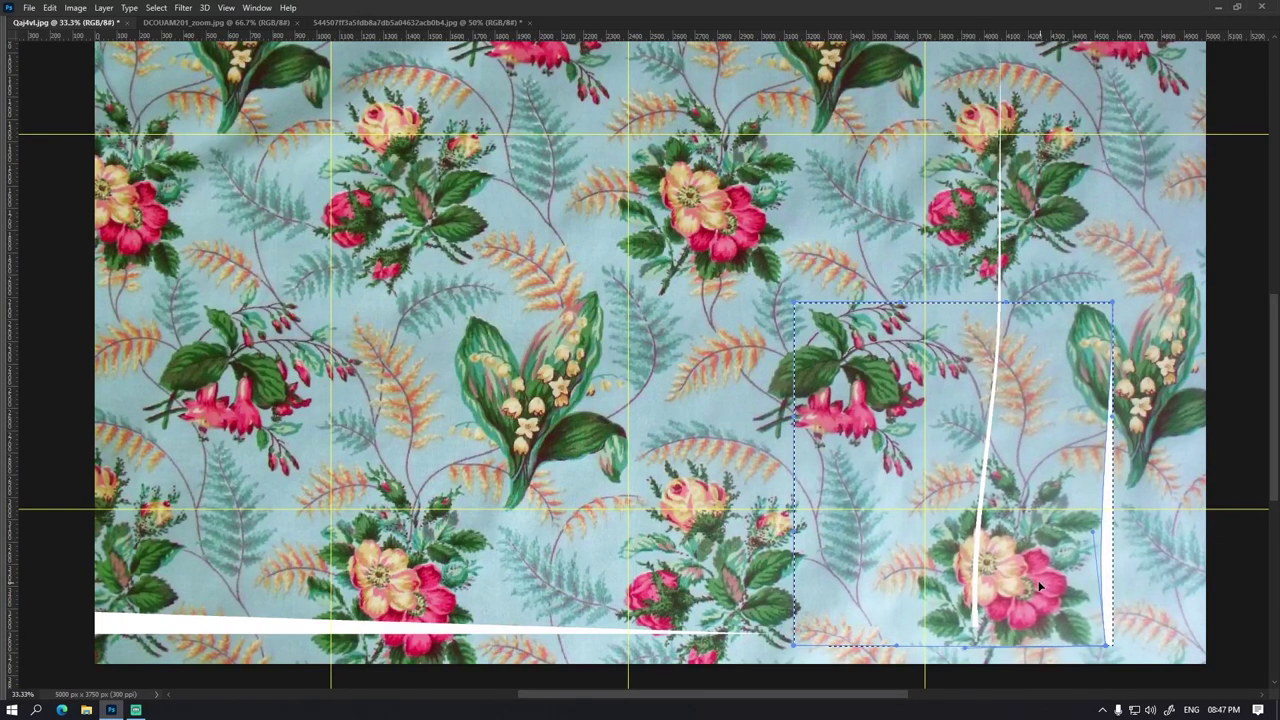
{"action": "key", "text": "Return"}
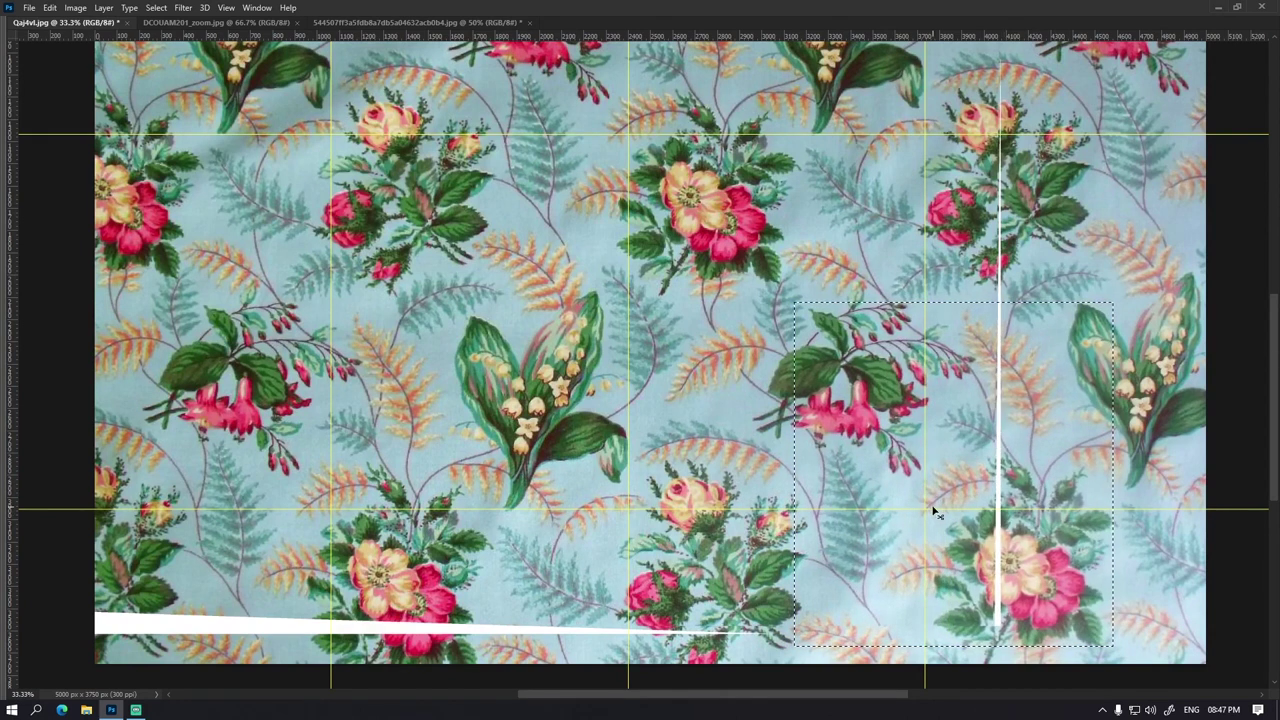
{"action": "key", "text": "ctrl+d"}
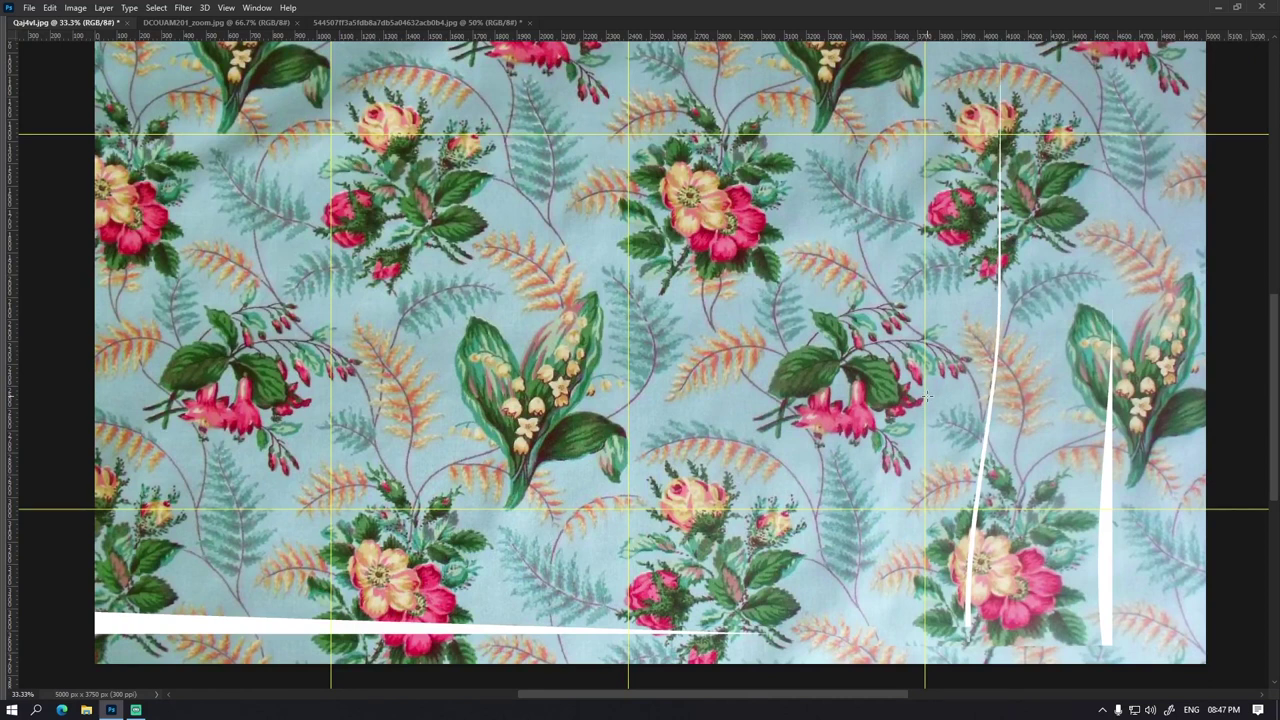
{"action": "left_click_drag", "start_coordinate": [908, 386], "coordinate": [924, 418]}
{"action": "left_click_drag", "start_coordinate": [332, 388], "coordinate": [298, 418]}
Step: Add a horizontal guide at about Y 2224 px and marquee the lower-left block to the bottom strip
{"action": "left_click_drag", "start_coordinate": [16, 367], "coordinate": [78, 324]}
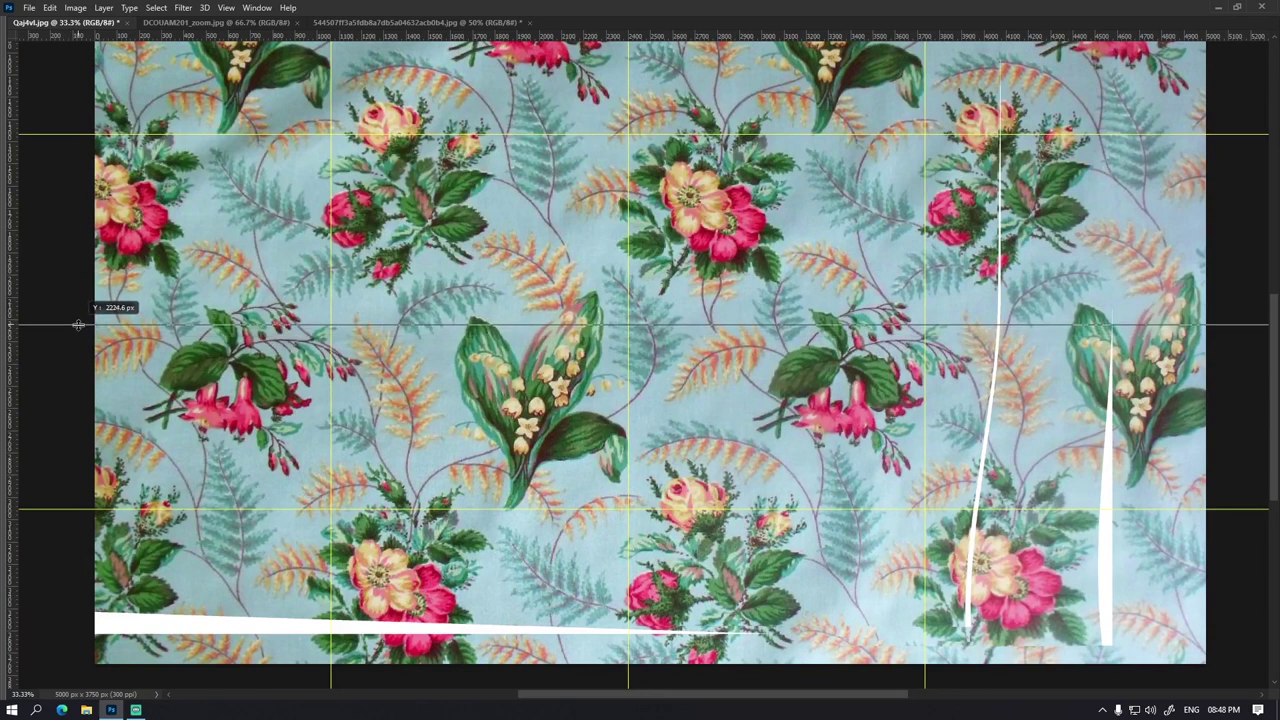
{"action": "left_click_drag", "start_coordinate": [78, 324], "coordinate": [80, 324]}
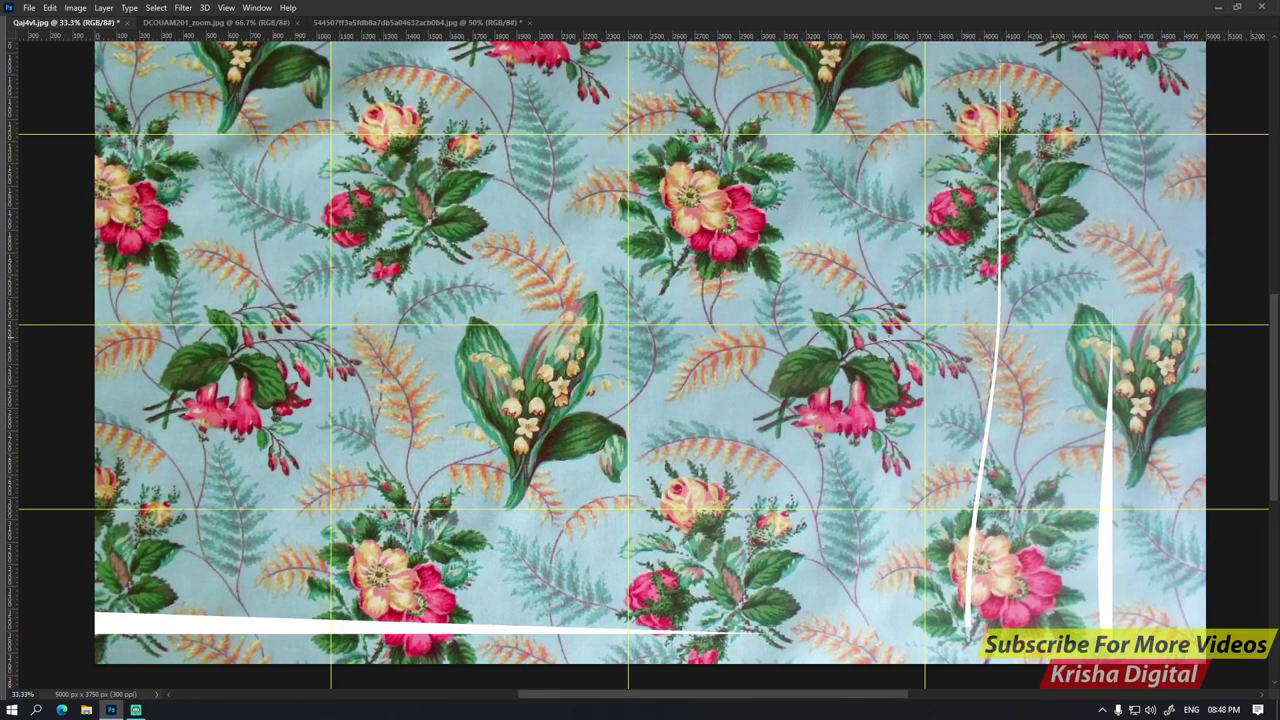
{"action": "left_click_drag", "start_coordinate": [418, 457], "coordinate": [138, 617]}
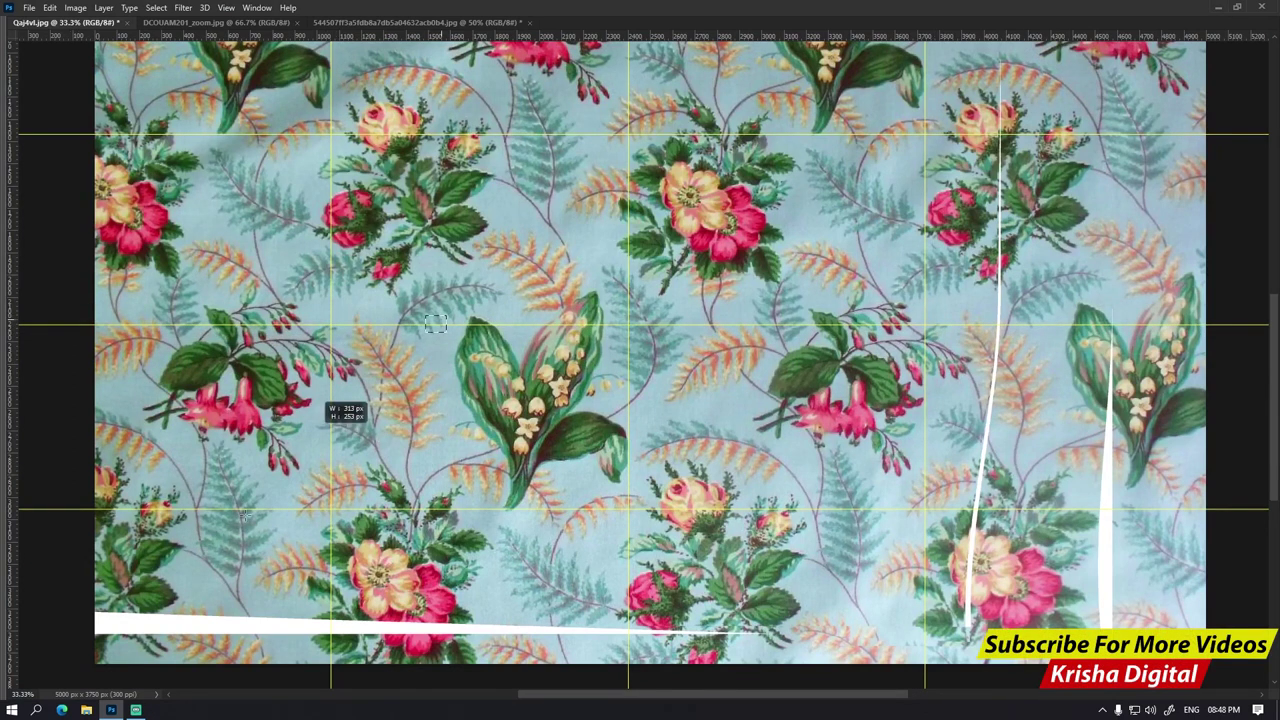
{"action": "left_click_drag", "start_coordinate": [138, 617], "coordinate": [90, 640]}
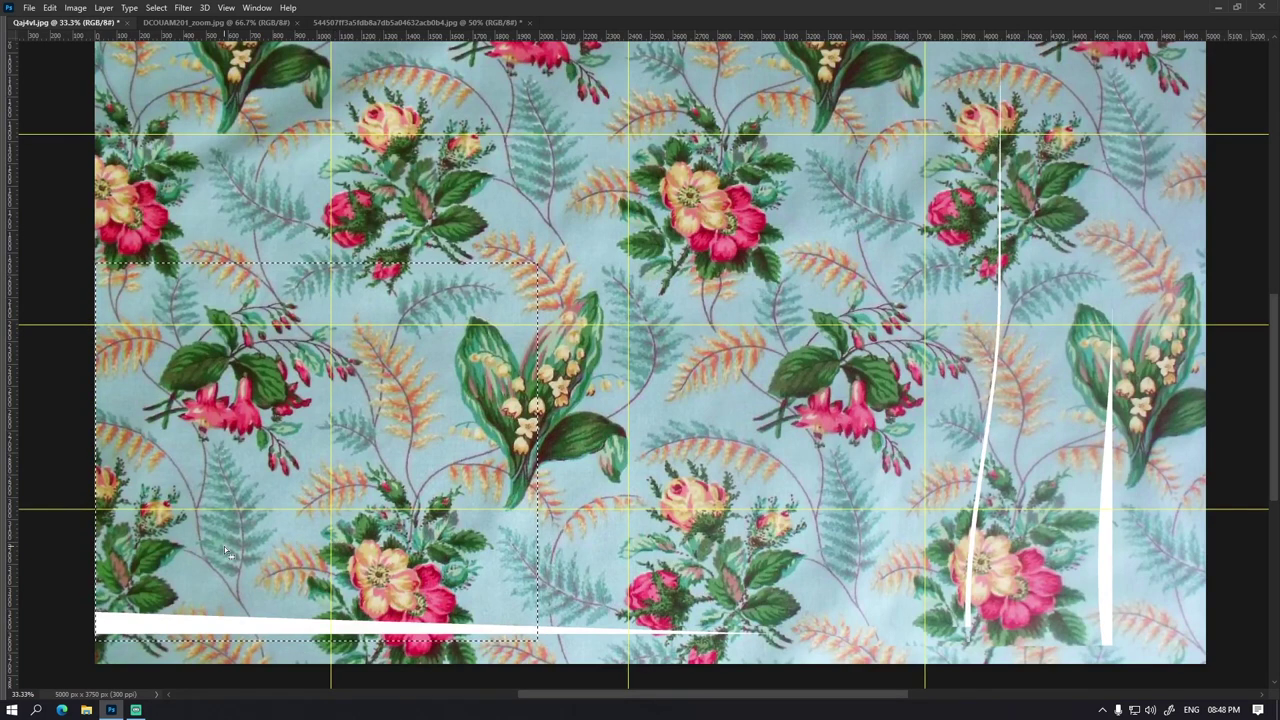
Step: Shift the lower-left block's content right and down, leaving a thin white gap on its left edge
{"action": "key", "text": "ctrl+t"}
{"action": "right_click", "coordinate": [253, 421]}
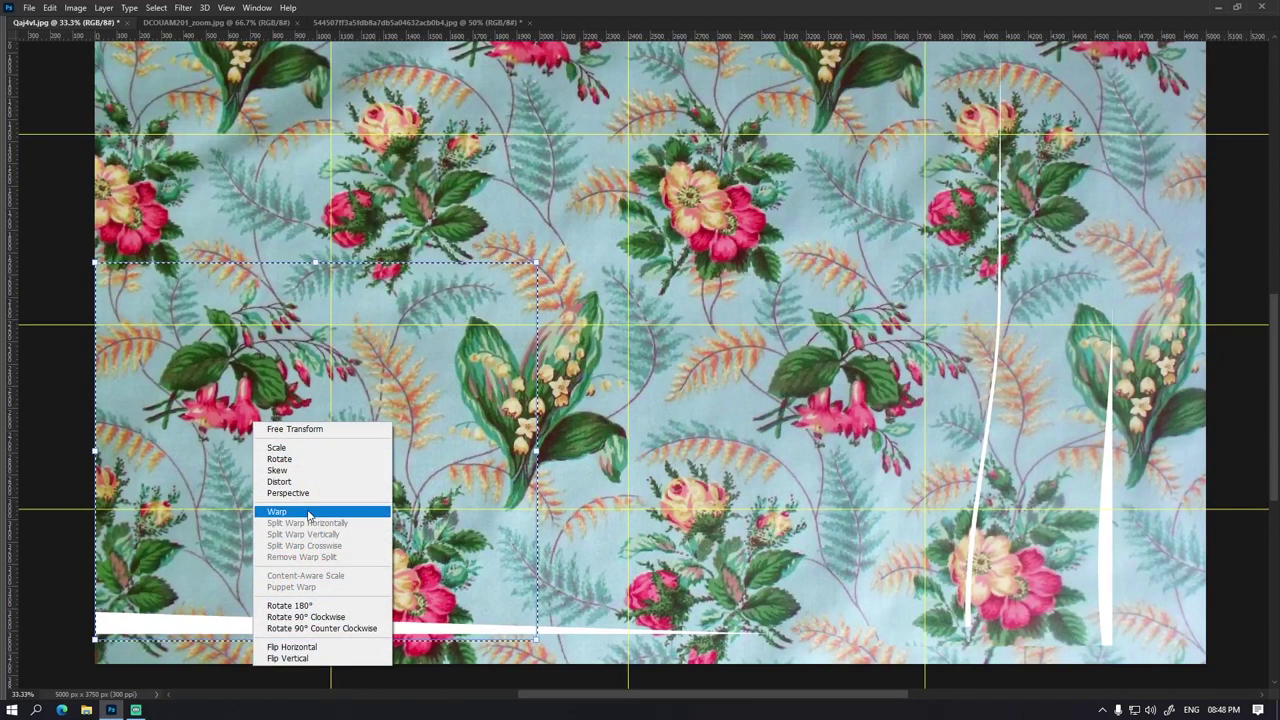
{"action": "key", "text": "Escape"}
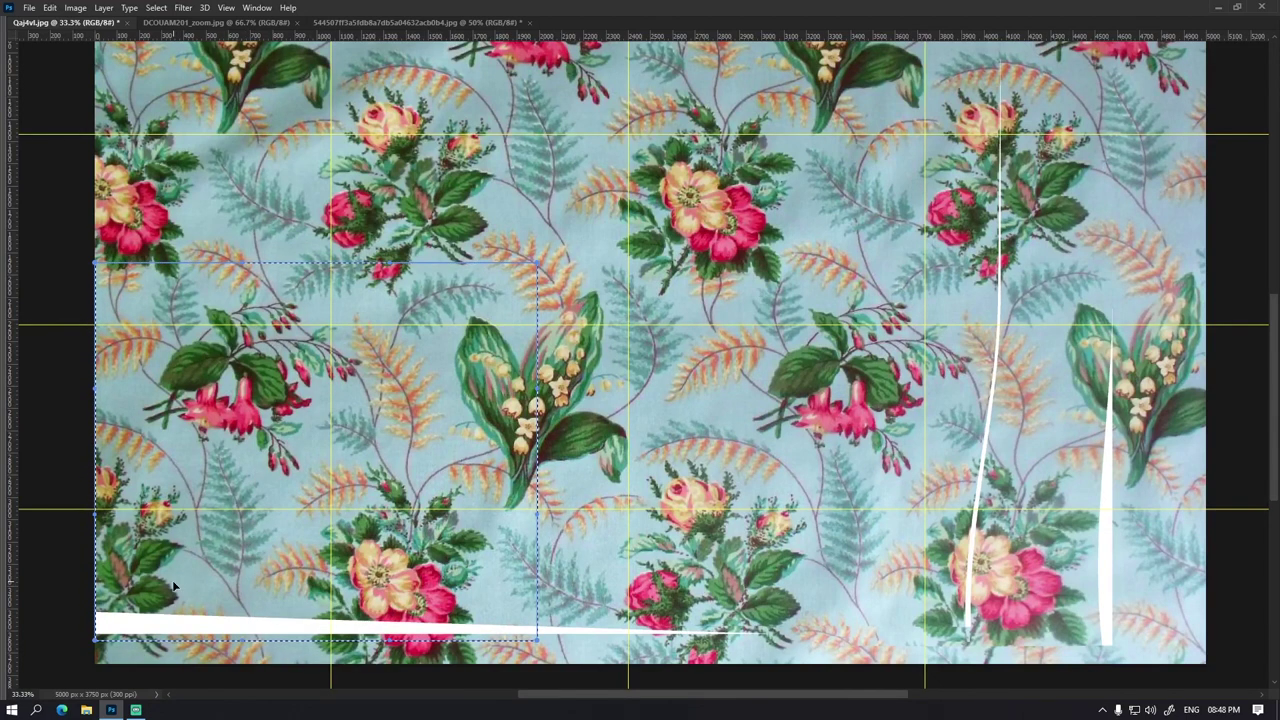
{"action": "left_click_drag", "start_coordinate": [175, 585], "coordinate": [188, 588]}
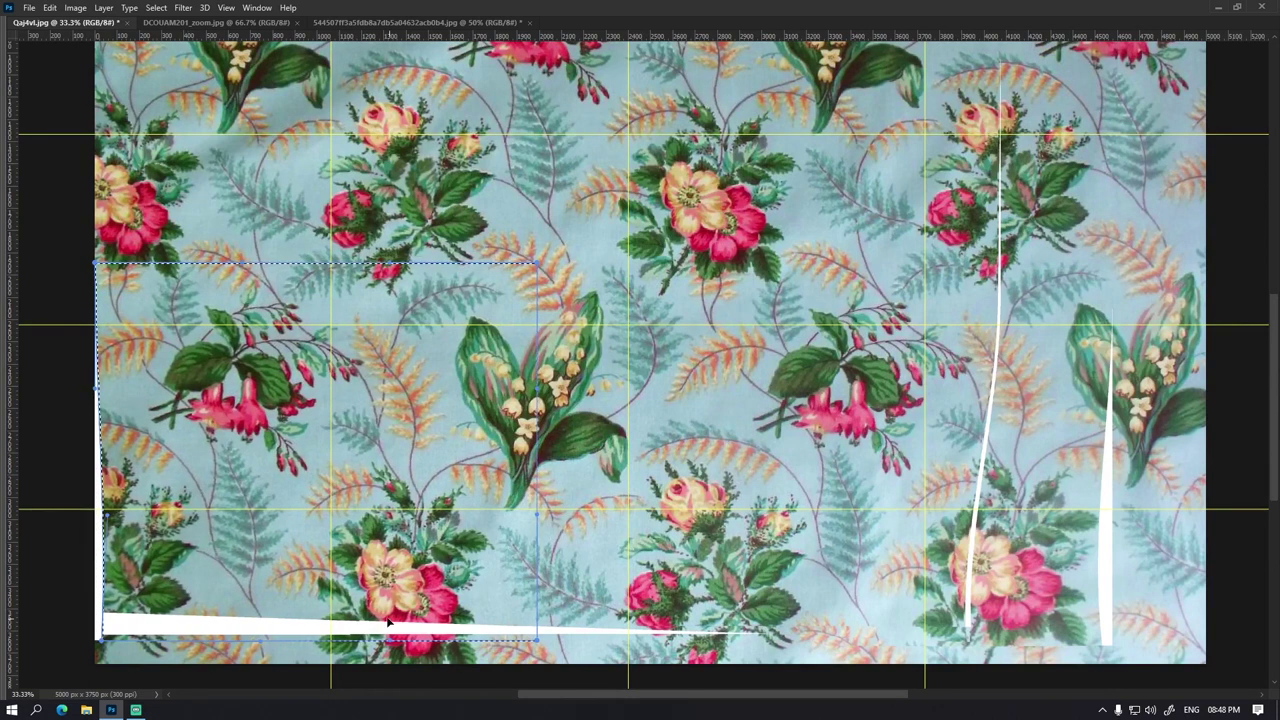
{"action": "key", "text": "Return"}
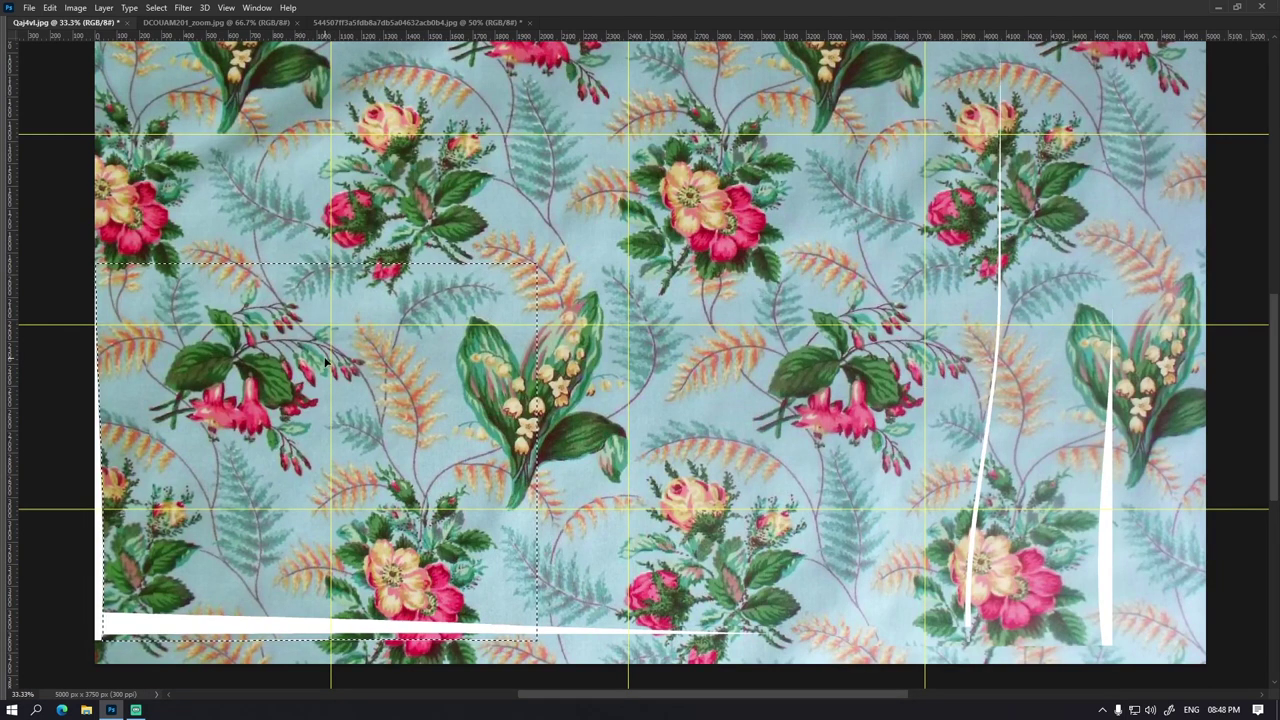
{"action": "mouse_move", "coordinate": [500, 330]}
{"action": "left_mouse_down"}
{"action": "mouse_move", "coordinate": [208, 442]}
{"action": "mouse_move", "coordinate": [86, 510]}
{"action": "left_mouse_up"}
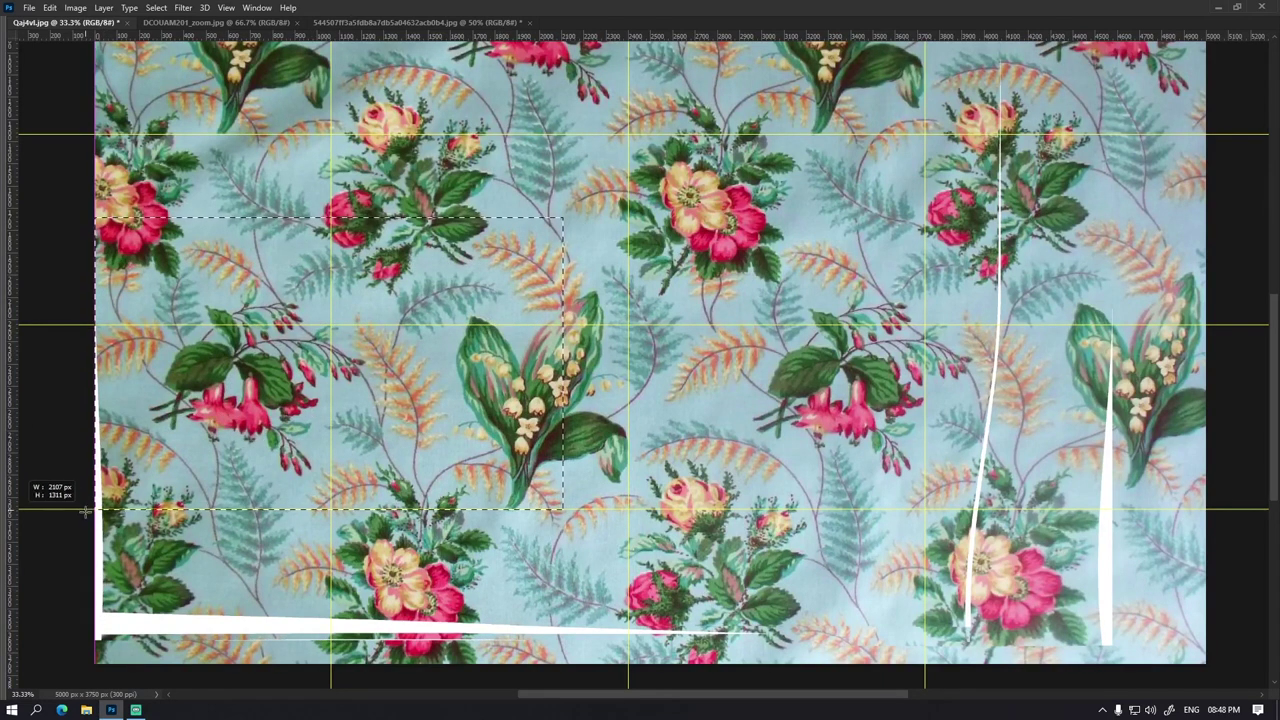
Step: Move the upper-left block a few pixels right, extending the white left-edge strip upward, then deselect
{"action": "left_click_drag", "start_coordinate": [86, 510], "coordinate": [86, 510]}
{"action": "left_click", "coordinate": [49, 7]}
{"action": "mouse_move", "coordinate": [72, 312]}
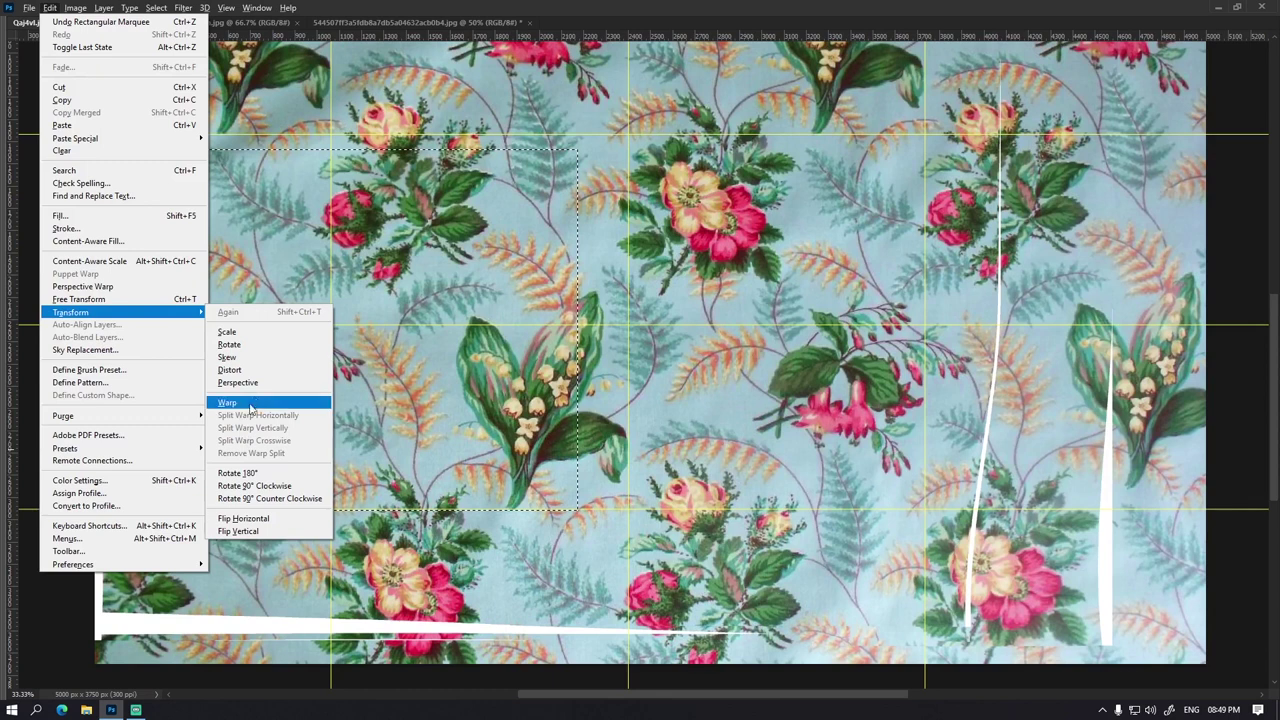
{"action": "left_click", "coordinate": [252, 403]}
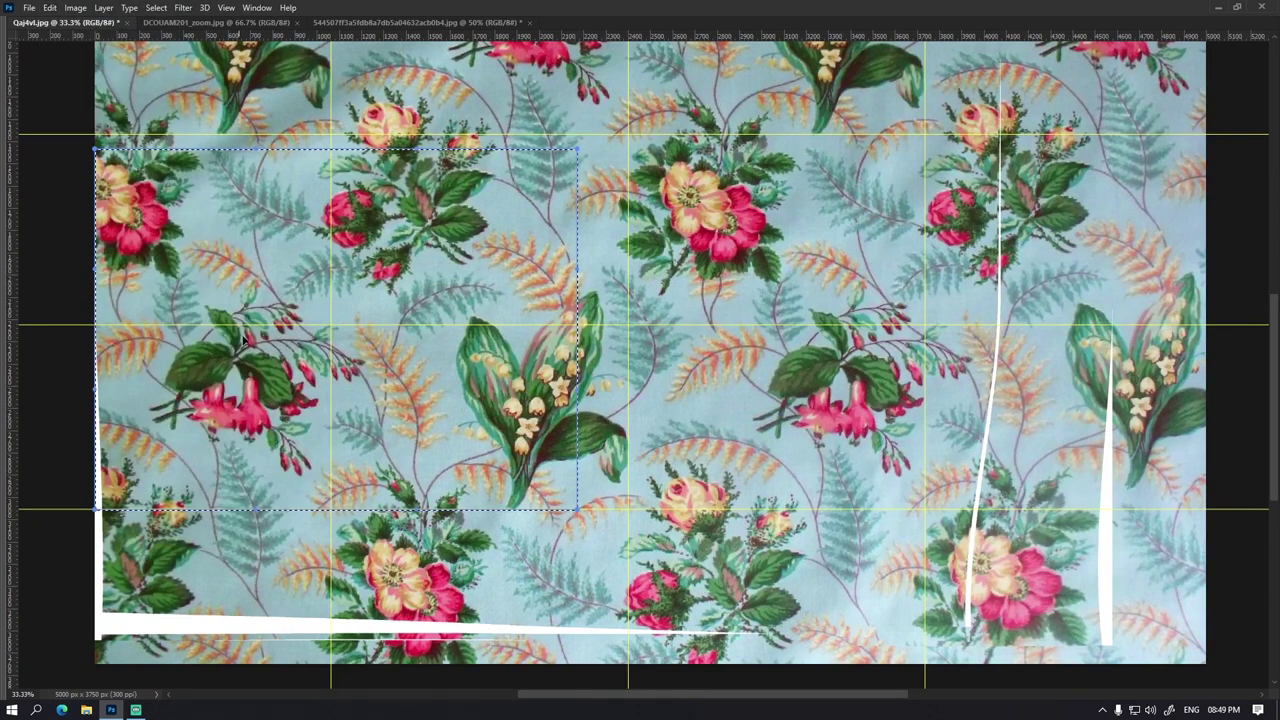
{"action": "right_click", "coordinate": [237, 300]}
{"action": "left_click", "coordinate": [288, 400]}
{"action": "left_click_drag", "start_coordinate": [203, 366], "coordinate": [219, 364]}
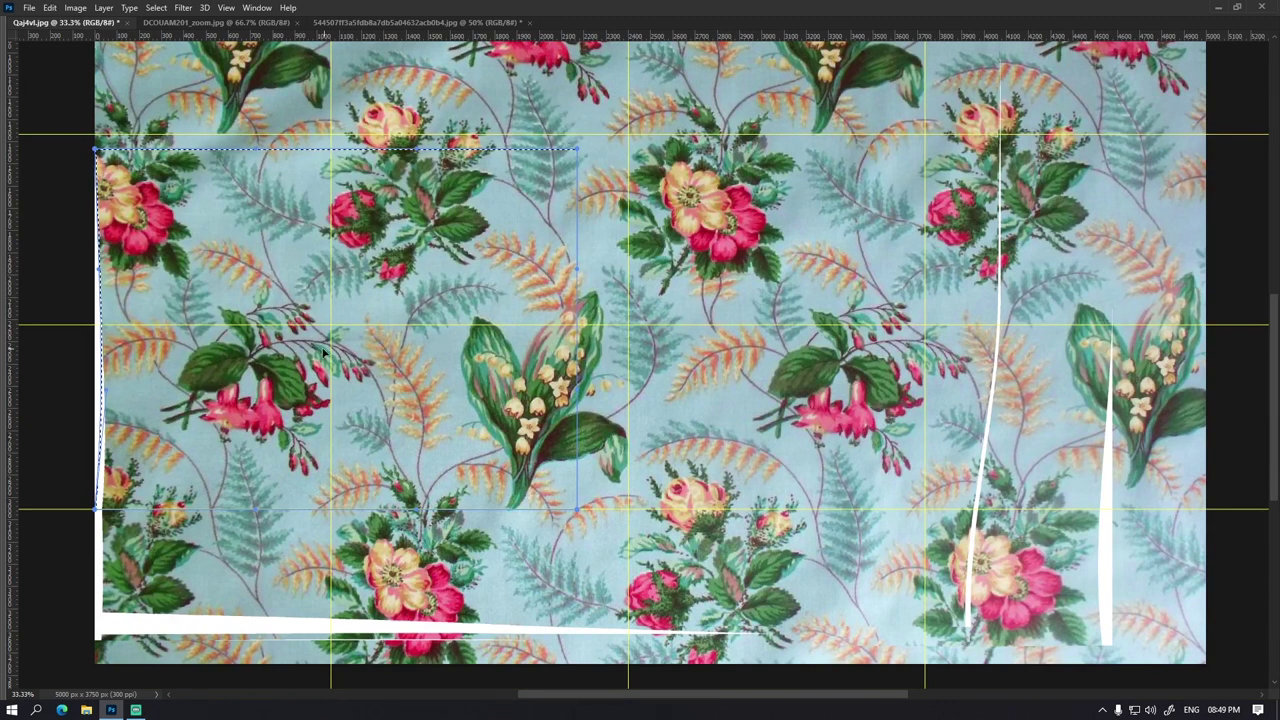
{"action": "left_click_drag", "start_coordinate": [238, 372], "coordinate": [243, 372]}
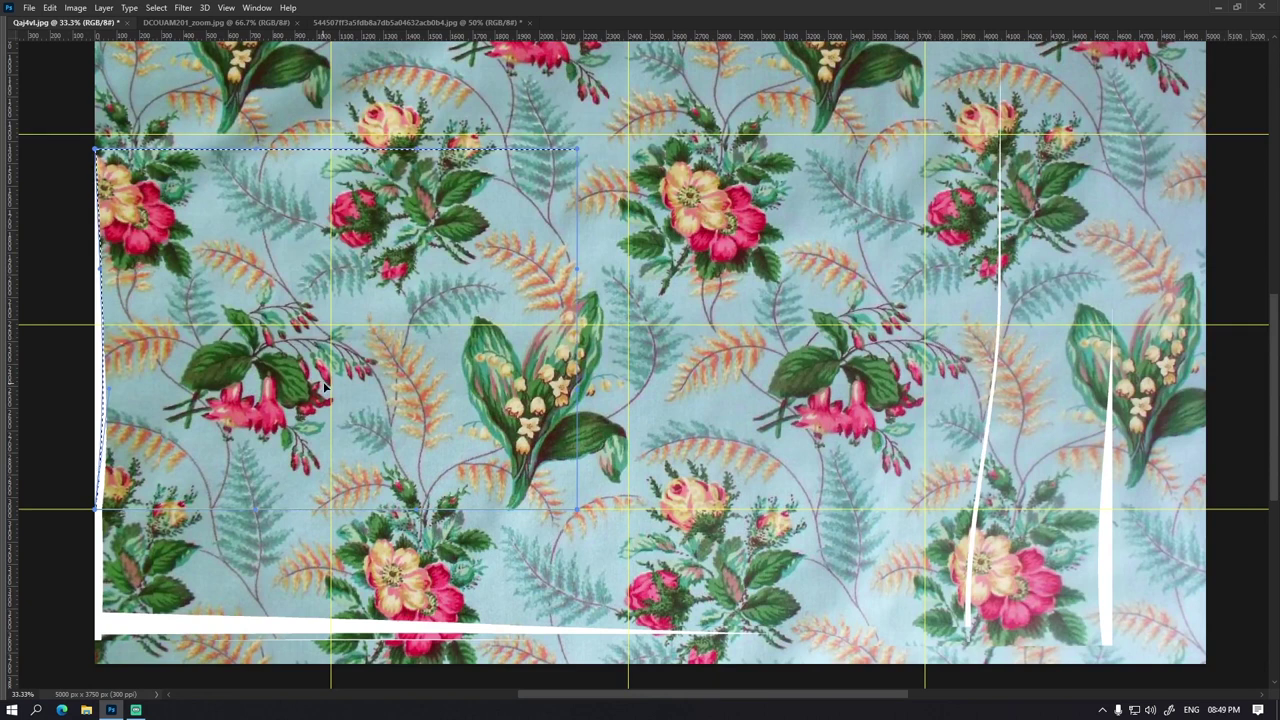
{"action": "key", "text": "ctrl+d"}
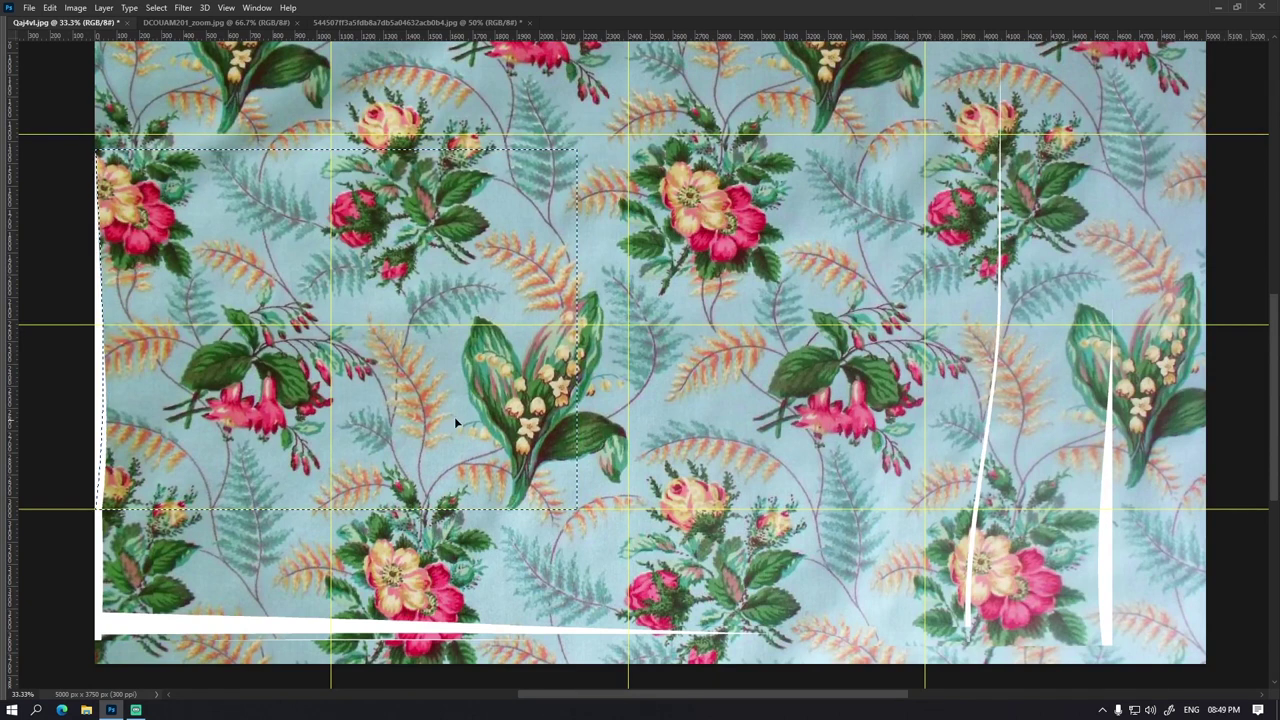
{"action": "left_click_drag", "start_coordinate": [495, 325], "coordinate": [40, 509]}
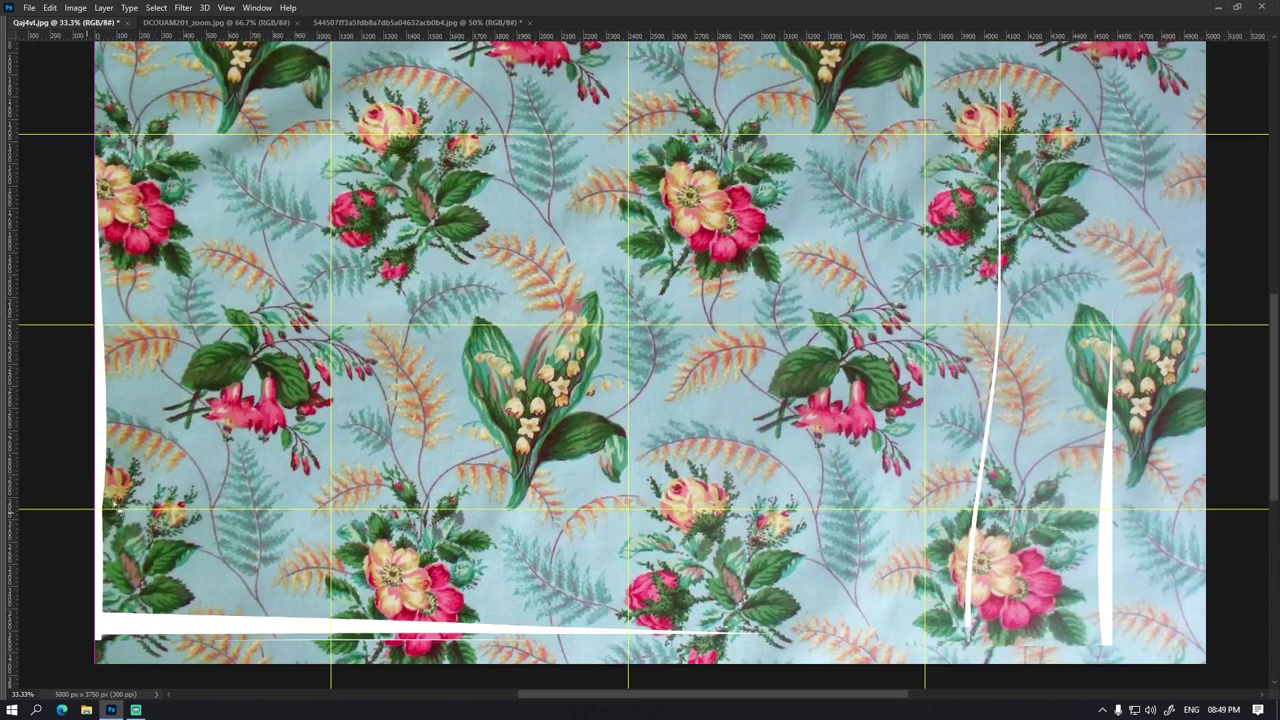
{"action": "left_click", "coordinate": [49, 7]}
{"action": "left_click", "coordinate": [227, 331]}
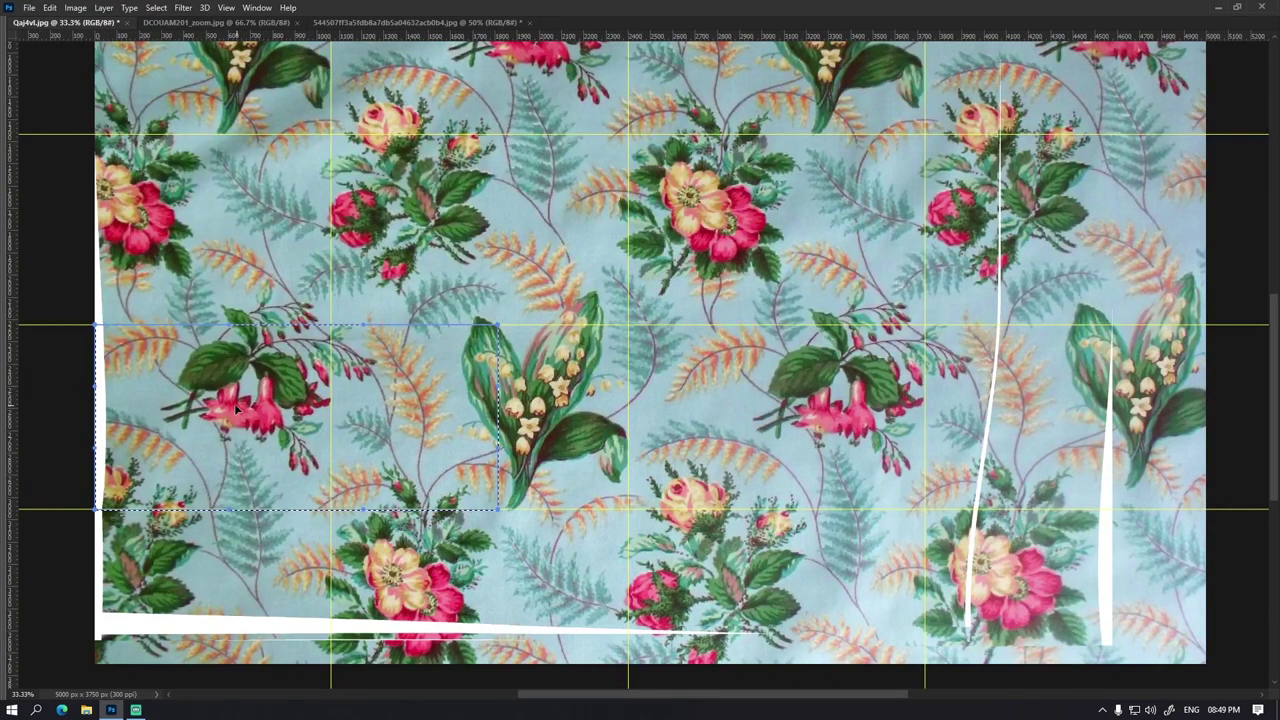
{"action": "key", "text": "Return"}
{"action": "key", "text": "ctrl+d"}
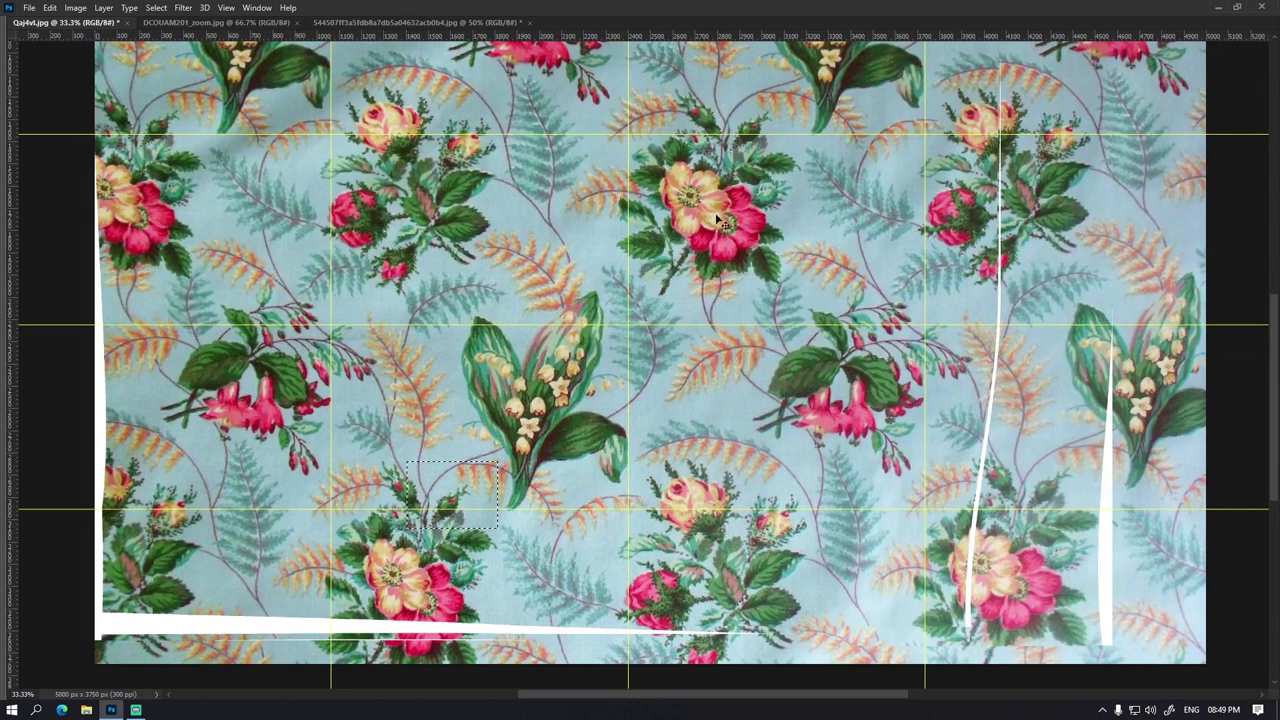
{"action": "left_click_drag", "start_coordinate": [802, 90], "coordinate": [688, 190]}
{"action": "left_click_drag", "start_coordinate": [492, 462], "coordinate": [400, 580]}
{"action": "key", "text": "ctrl+d"}
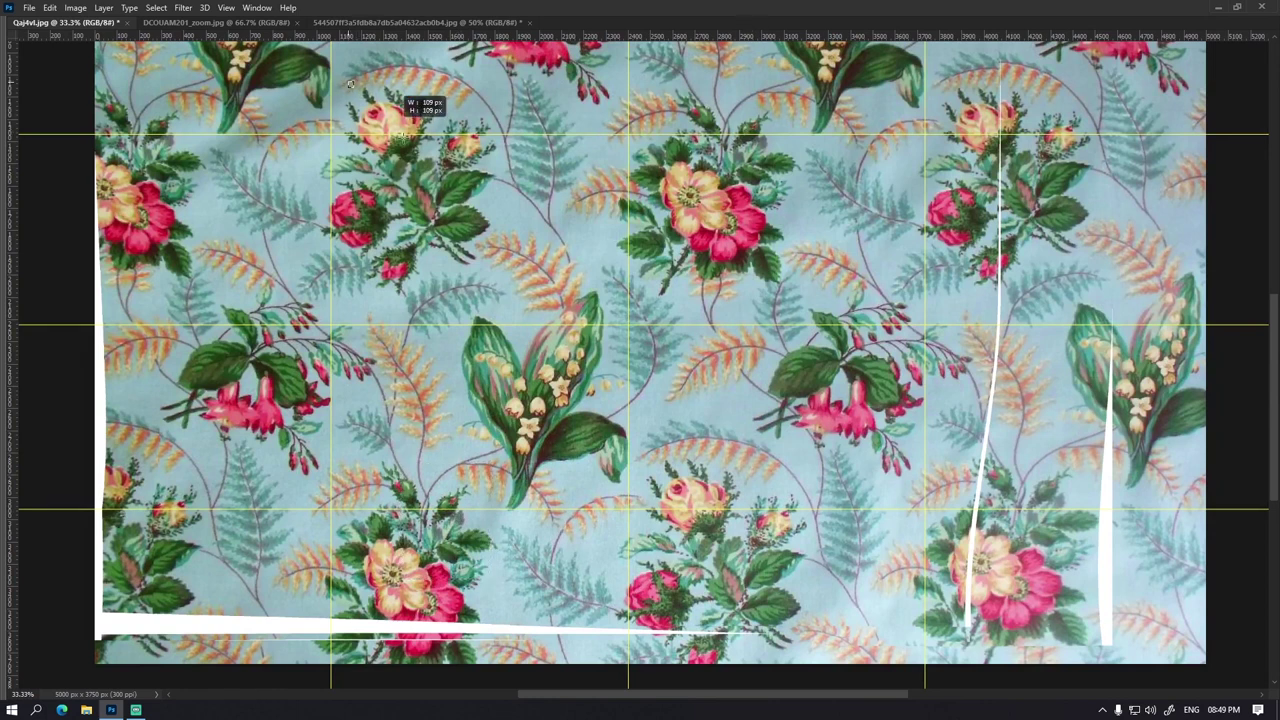
{"action": "left_click_drag", "start_coordinate": [655, 462], "coordinate": [744, 550]}
{"action": "left_click", "coordinate": [802, 134]}
{"action": "left_click_drag", "start_coordinate": [342, 448], "coordinate": [508, 554]}
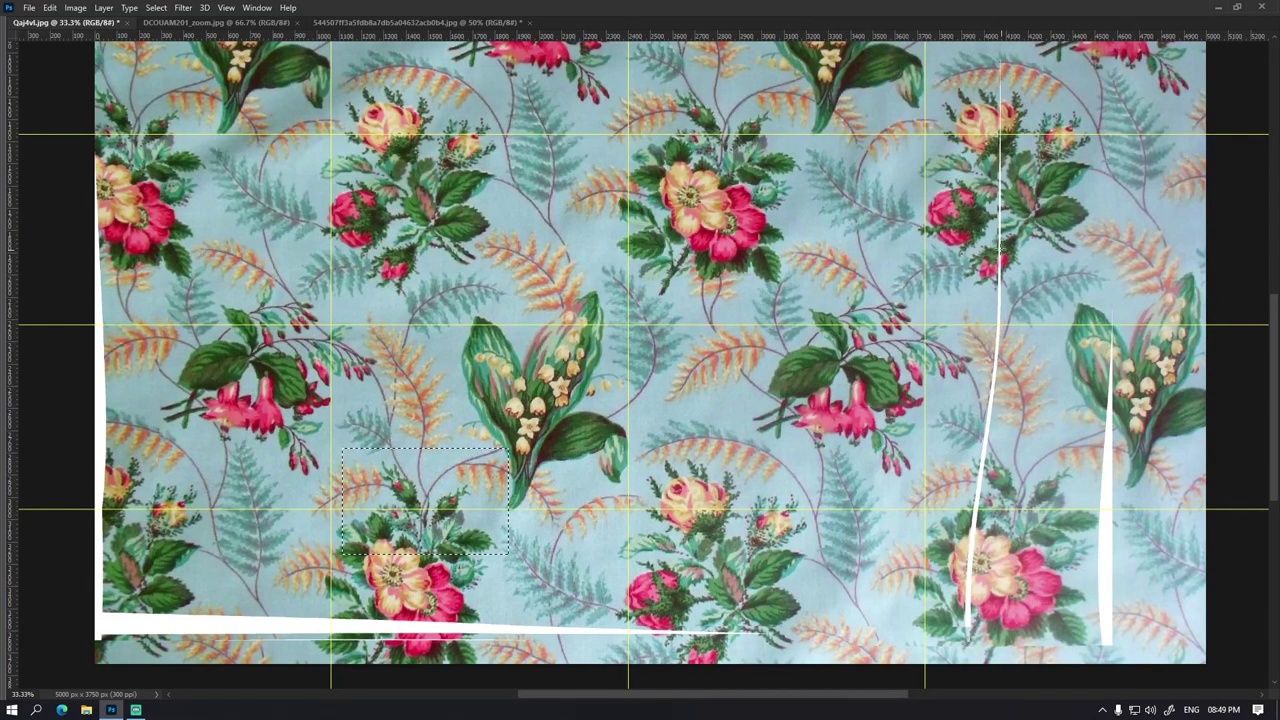
{"action": "left_click", "coordinate": [165, 418]}
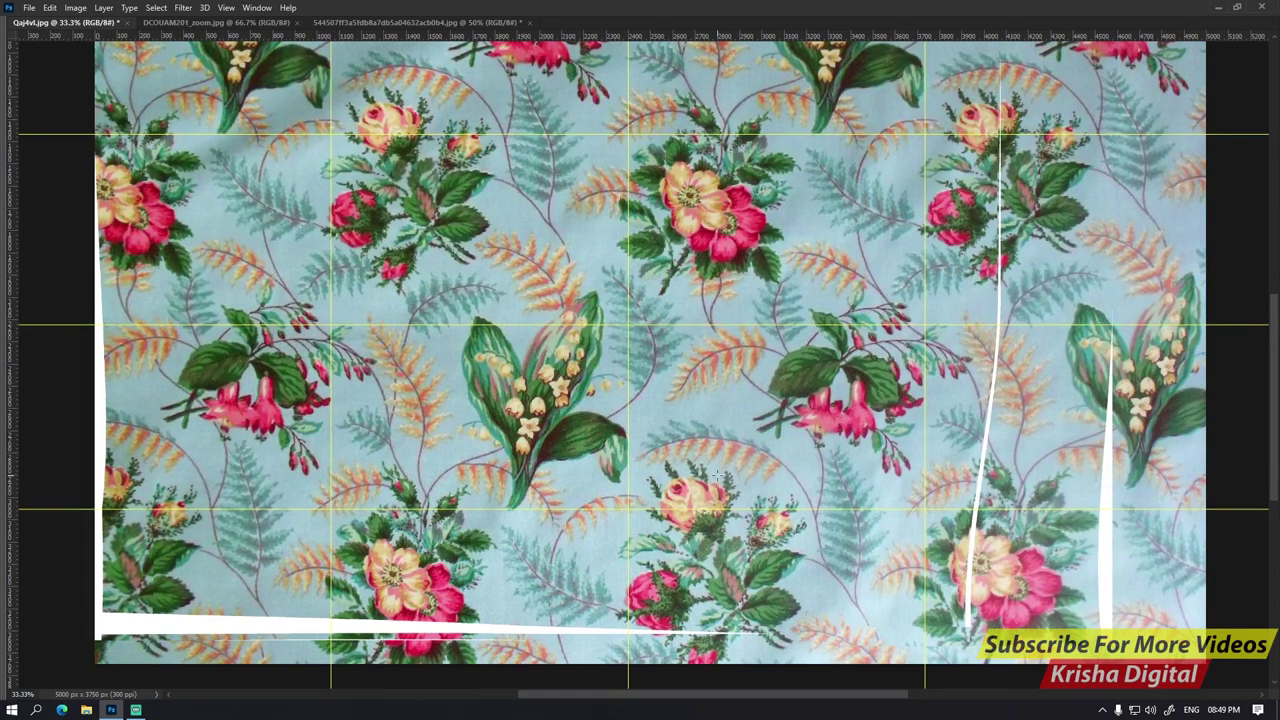
{"action": "left_click_drag", "start_coordinate": [880, 420], "coordinate": [682, 577]}
Step: Copy a rose-spray strip from the top and paste it as Layer 1 over the lower-centre fabric
{"action": "left_click", "coordinate": [612, 245]}
{"action": "left_click_drag", "start_coordinate": [582, 67], "coordinate": [390, 217]}
{"action": "left_click", "coordinate": [505, 205]}
{"action": "left_click_drag", "start_coordinate": [533, 97], "coordinate": [554, 100]}
{"action": "left_click_drag", "start_coordinate": [600, 45], "coordinate": [360, 257]}
{"action": "key", "text": "alt+e"}
{"action": "key", "text": "Escape"}
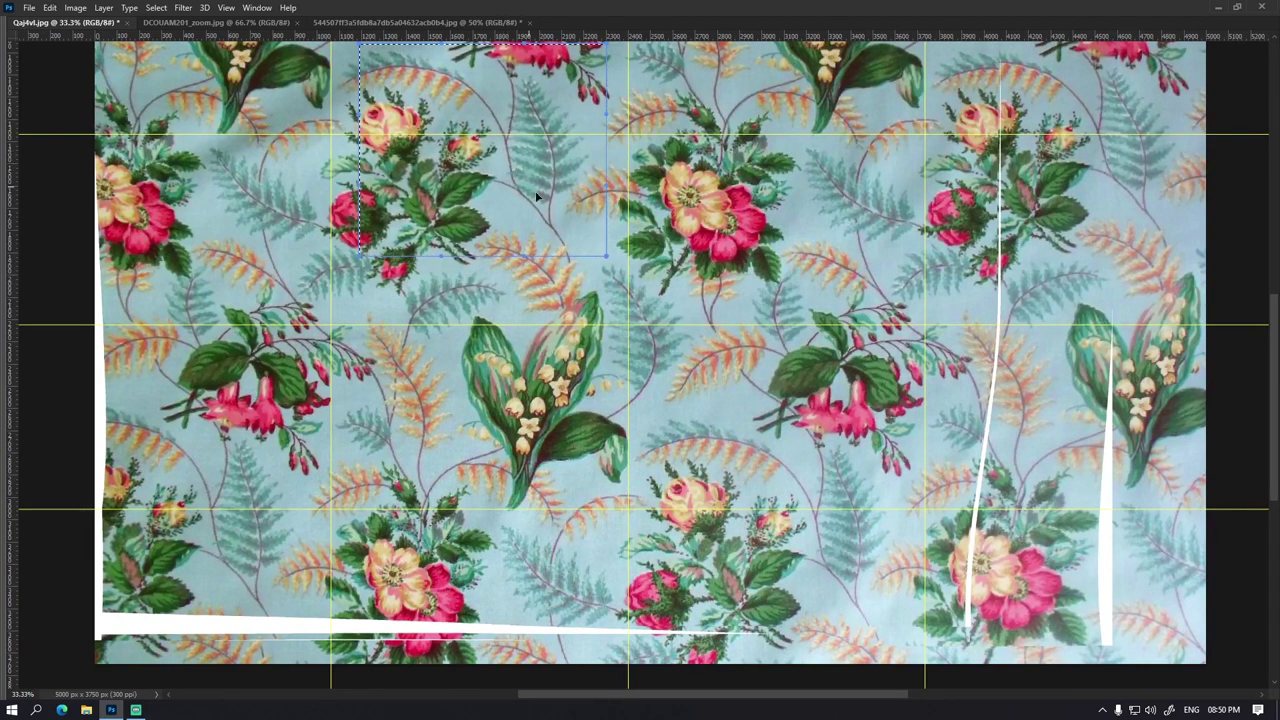
{"action": "left_click", "coordinate": [575, 233]}
{"action": "left_click_drag", "start_coordinate": [628, 68], "coordinate": [330, 133]}
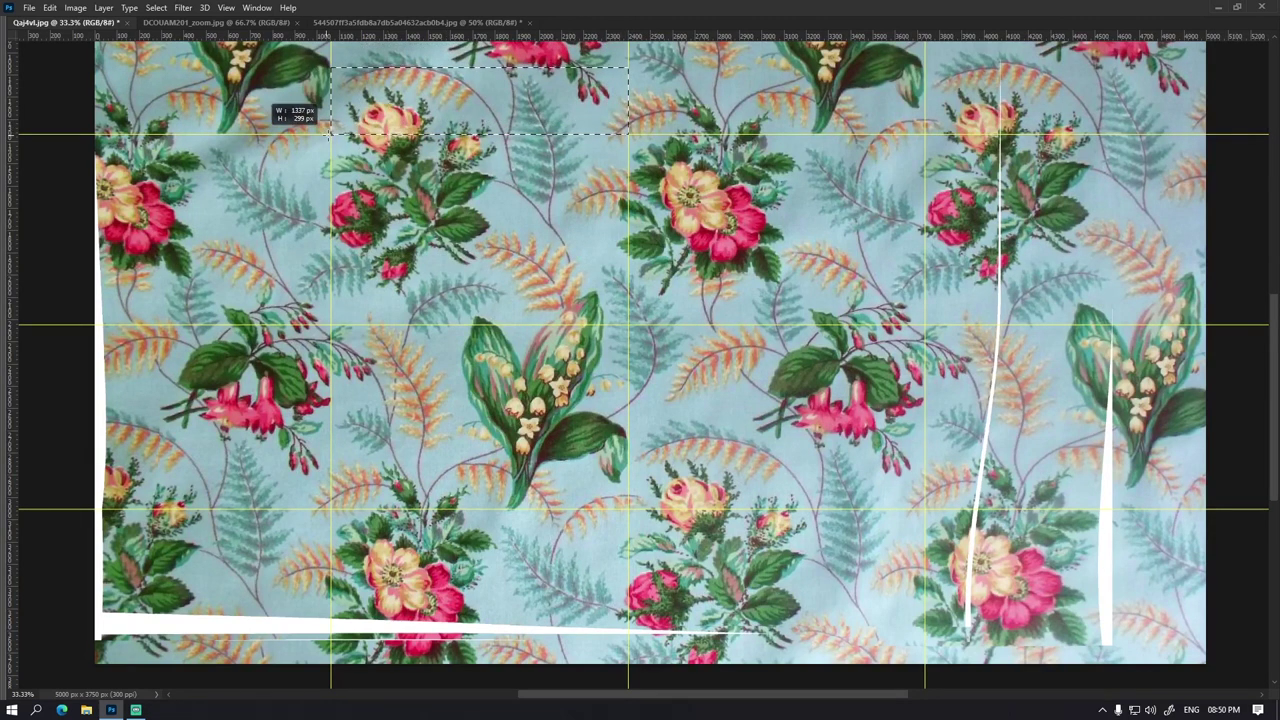
{"action": "left_click", "coordinate": [444, 143]}
{"action": "key", "text": "ctrl+v"}
{"action": "mouse_move", "coordinate": [563, 380]}
{"action": "left_mouse_down"}
{"action": "mouse_move", "coordinate": [677, 475]}
{"action": "mouse_move", "coordinate": [665, 493]}
{"action": "left_mouse_up"}
Step: Zoom in on the pasted strip and set its layer opacity to 50%
{"action": "left_click", "coordinate": [759, 441]}
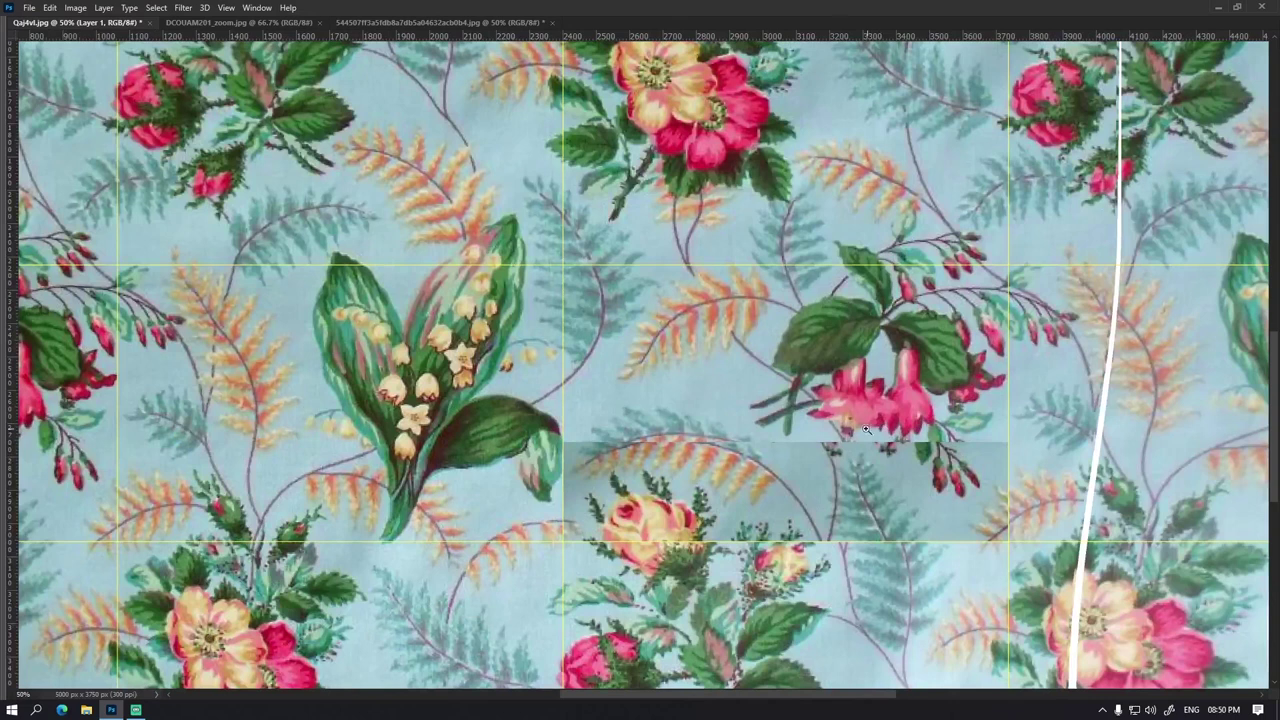
{"action": "left_click", "coordinate": [840, 451]}
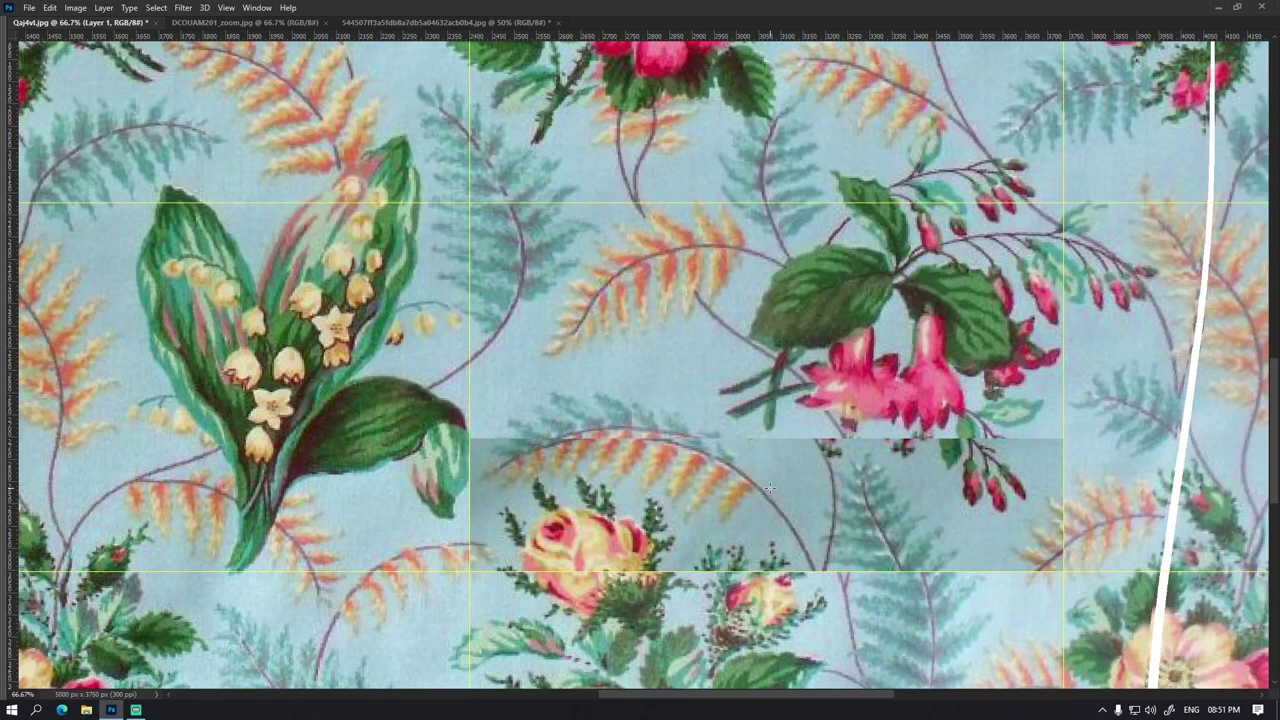
{"action": "key", "text": "5"}
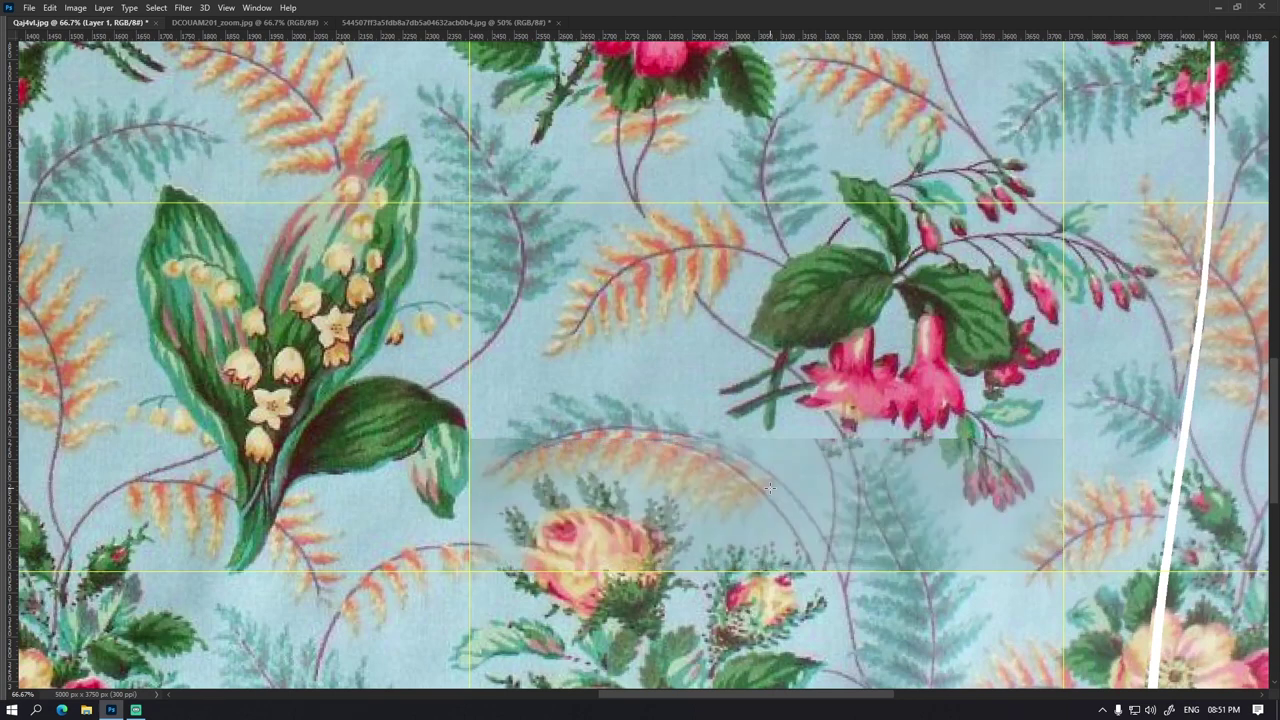
Step: Skew the strip's top edge and top-right corner to align with the pattern beneath
{"action": "key", "text": "ctrl+t"}
{"action": "left_click_drag", "start_coordinate": [768, 449], "coordinate": [786, 438]}
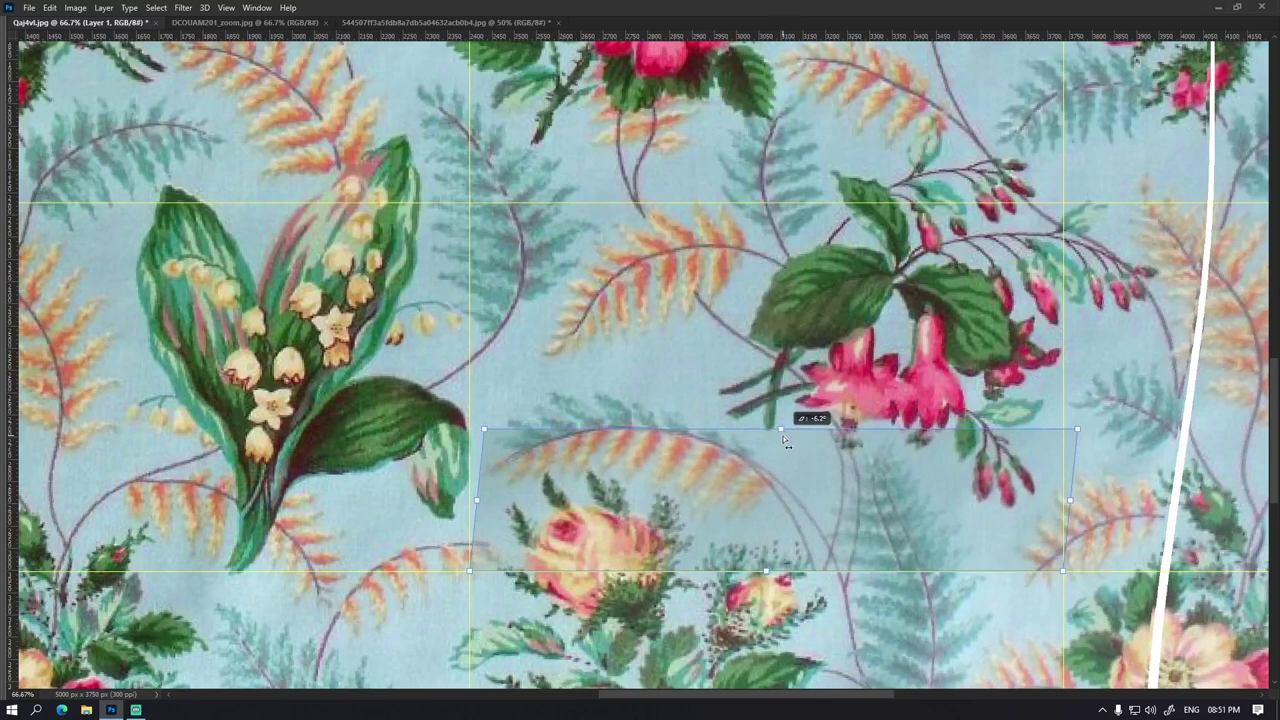
{"action": "left_click_drag", "start_coordinate": [786, 440], "coordinate": [784, 435]}
{"action": "right_click", "coordinate": [528, 326]}
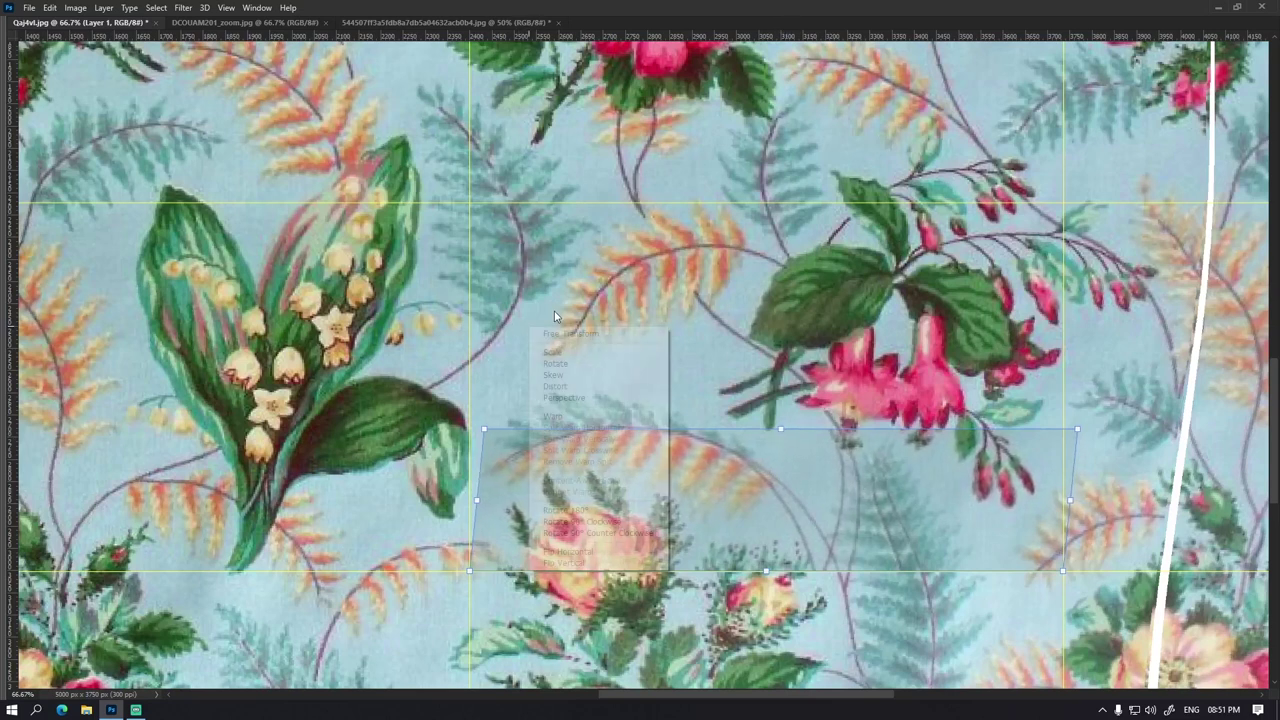
{"action": "key", "text": "Escape"}
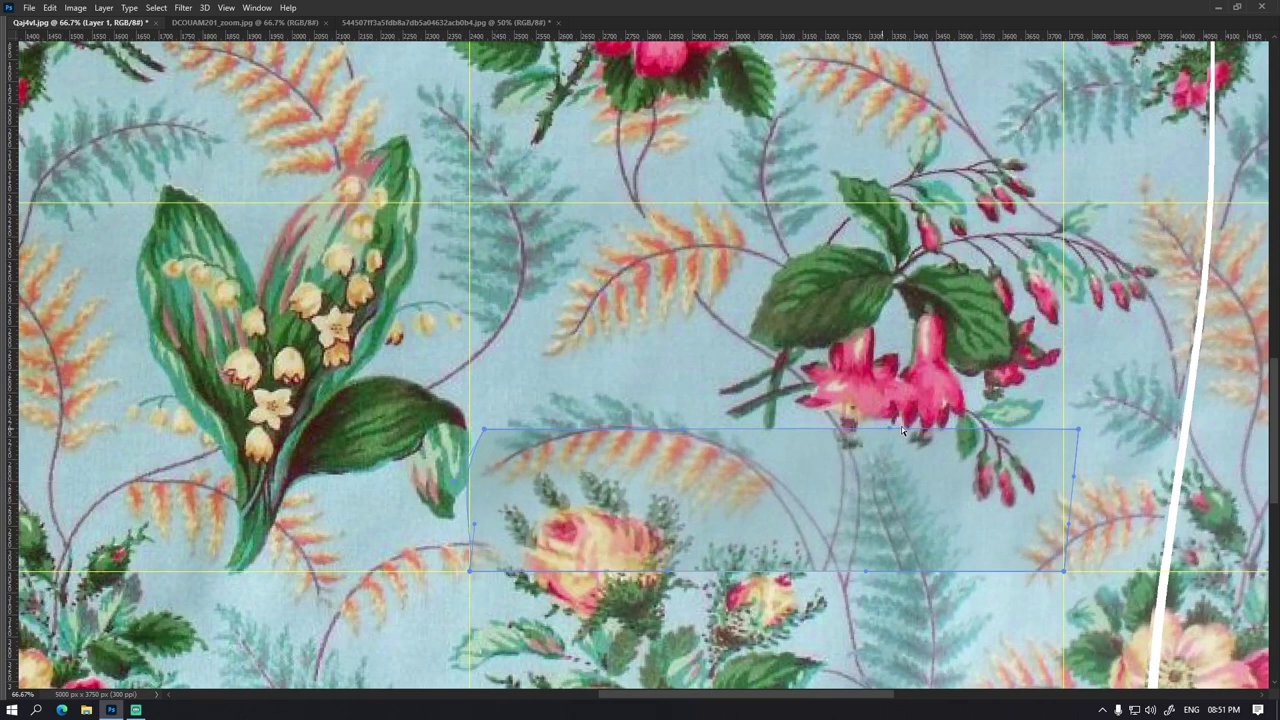
{"action": "left_click_drag", "start_coordinate": [1078, 430], "coordinate": [1069, 427]}
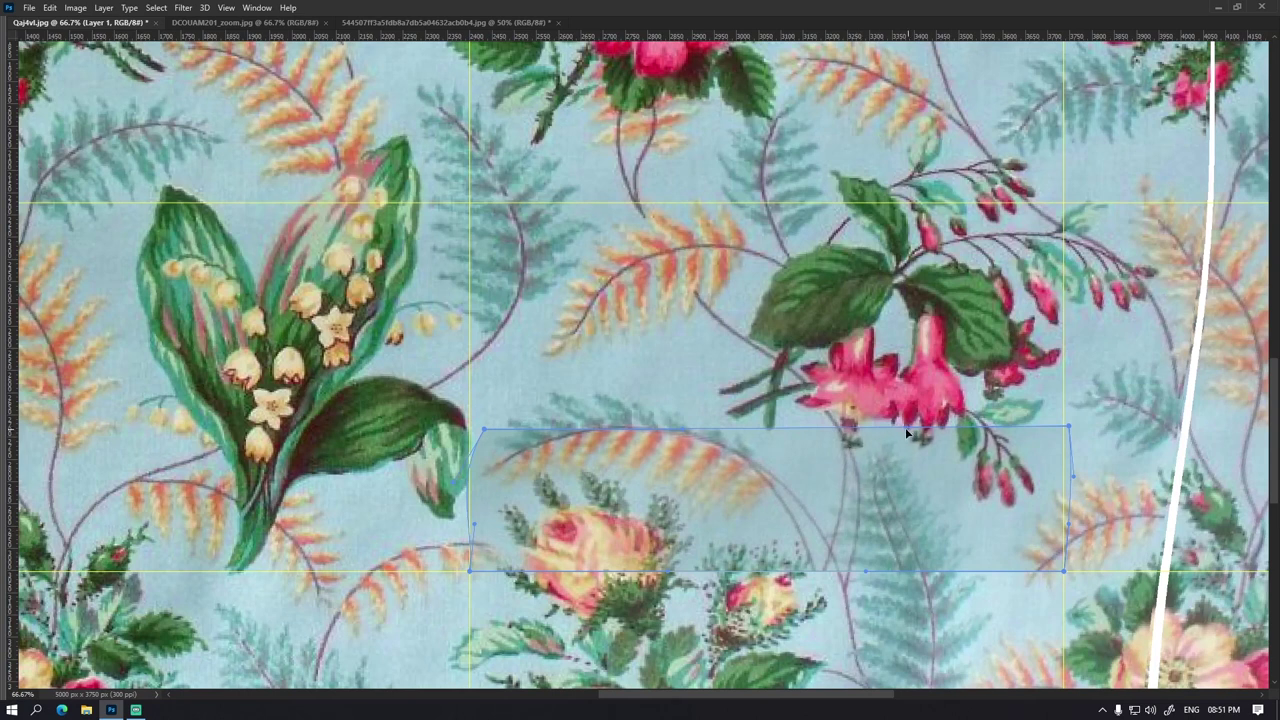
{"action": "key", "text": "Return"}
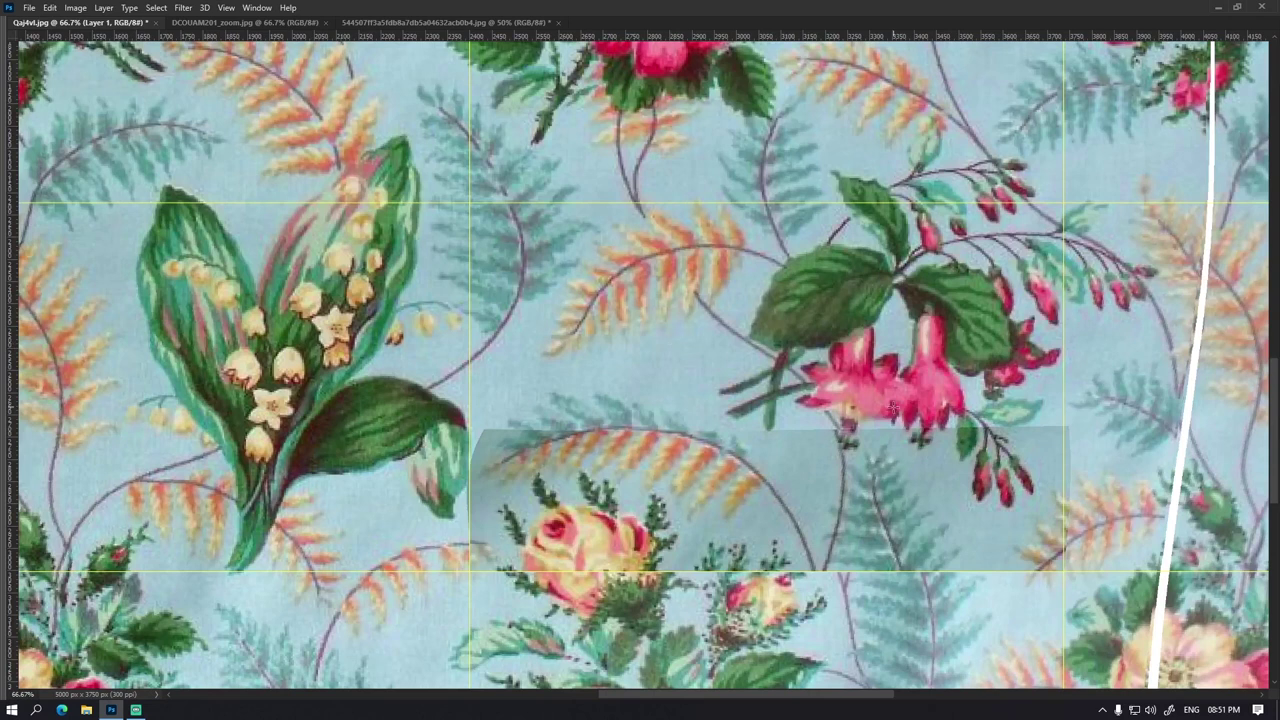
Step: Lasso around the rose and fuchsia and feather the selection by 10 px
{"action": "left_click_drag", "start_coordinate": [1079, 391], "coordinate": [1079, 515]}
{"action": "left_click_drag", "start_coordinate": [1031, 455], "coordinate": [971, 459]}
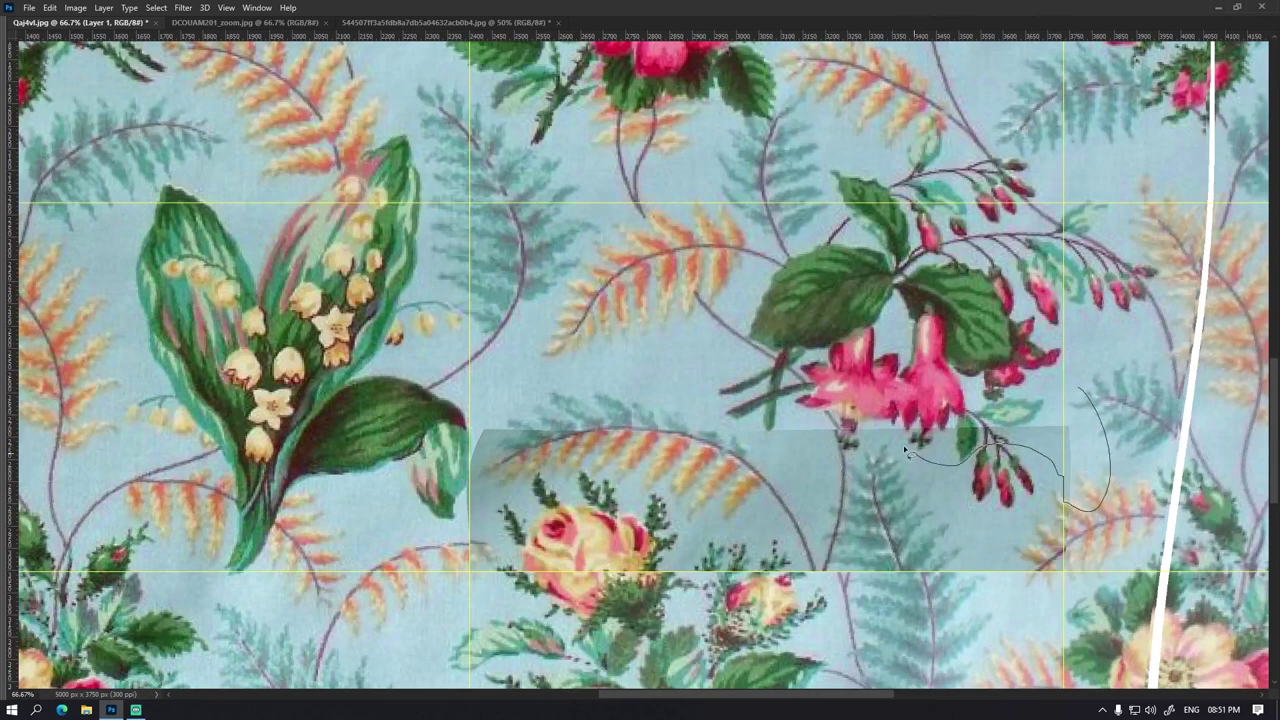
{"action": "left_click_drag", "start_coordinate": [818, 465], "coordinate": [459, 375]}
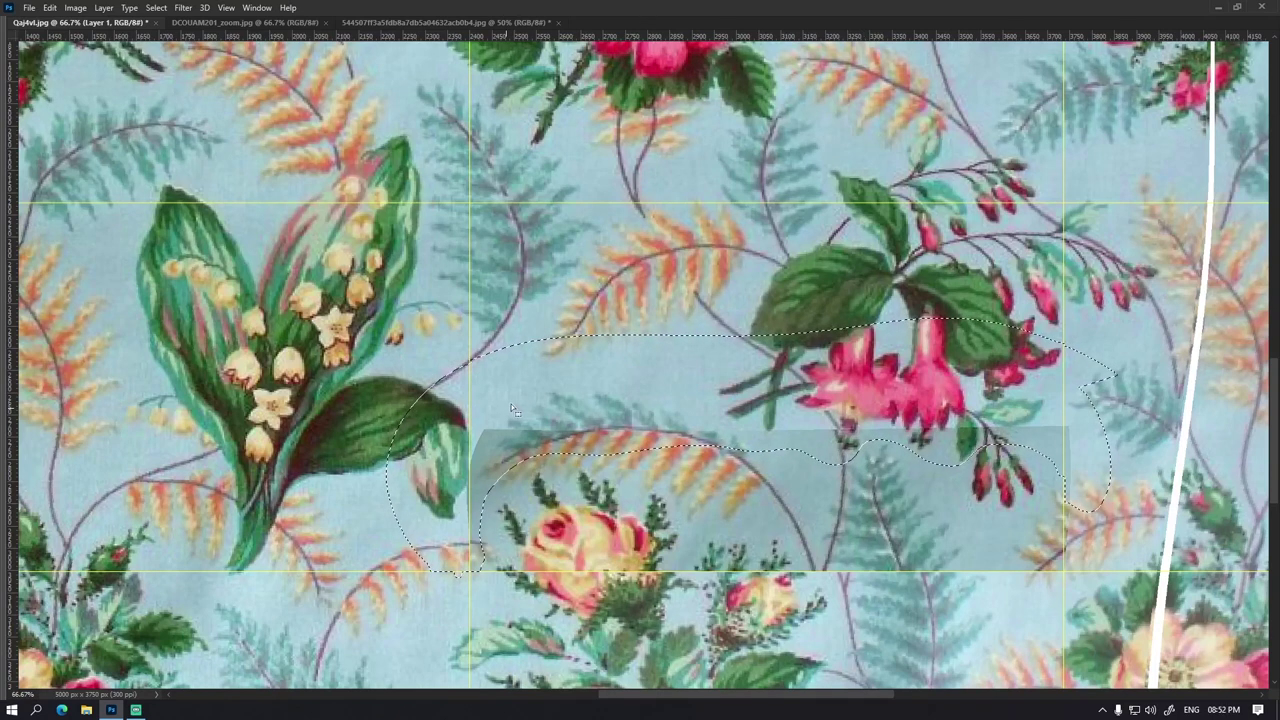
{"action": "right_click", "coordinate": [508, 406]}
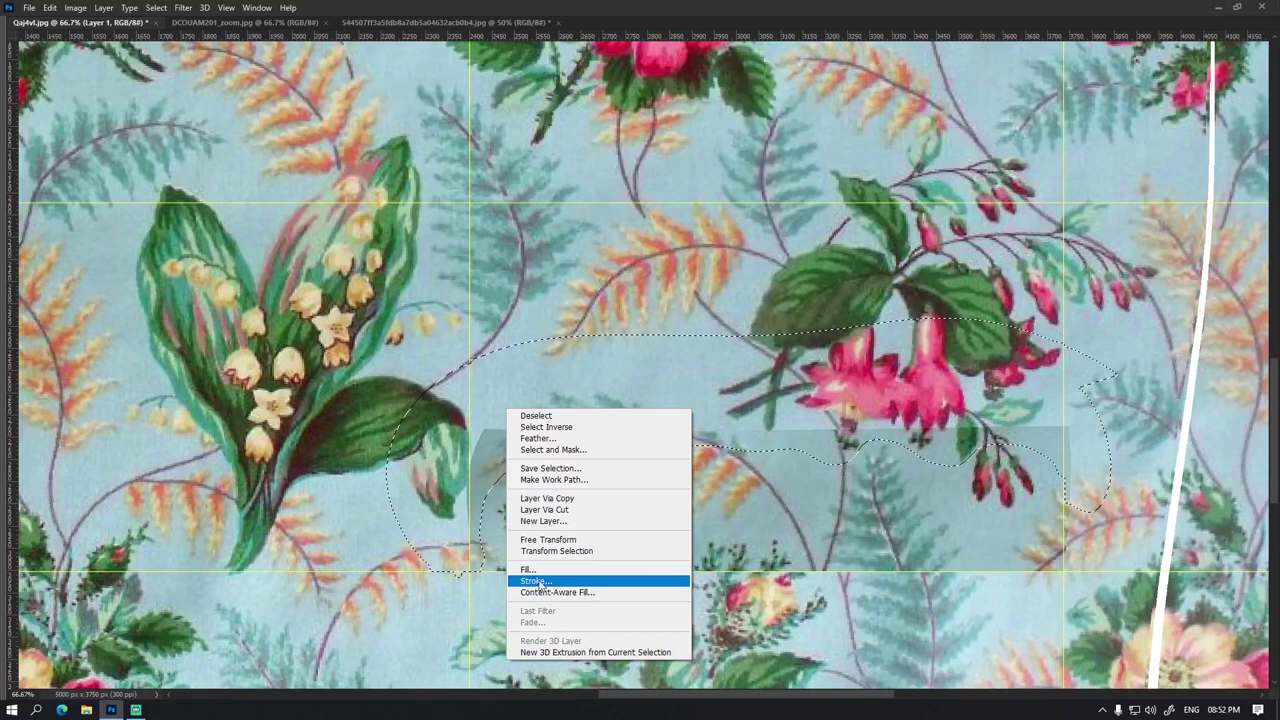
{"action": "left_click", "coordinate": [553, 440]}
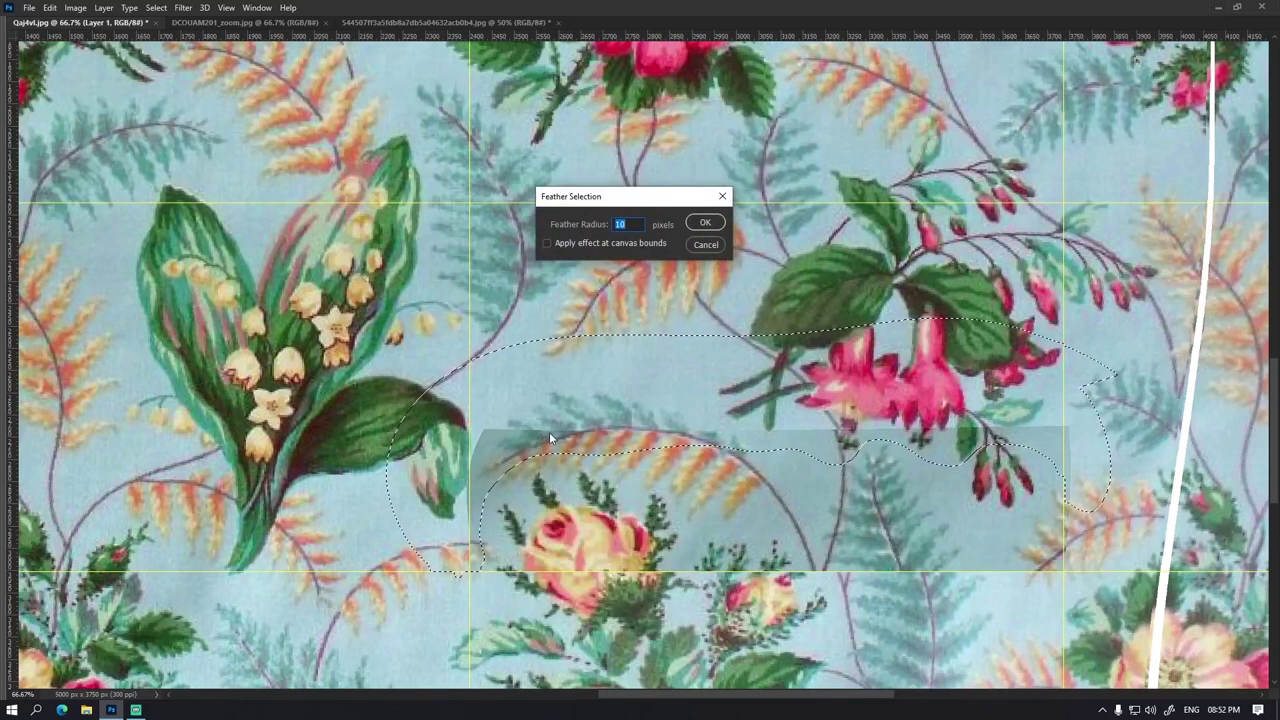
{"action": "key", "text": "Return"}
Step: Invert the selection, delete the rest of the patch, deselect, and zoom out
{"action": "key", "text": "ctrl+shift+i"}
{"action": "key", "text": "Delete"}
{"action": "key", "text": "ctrl+d"}
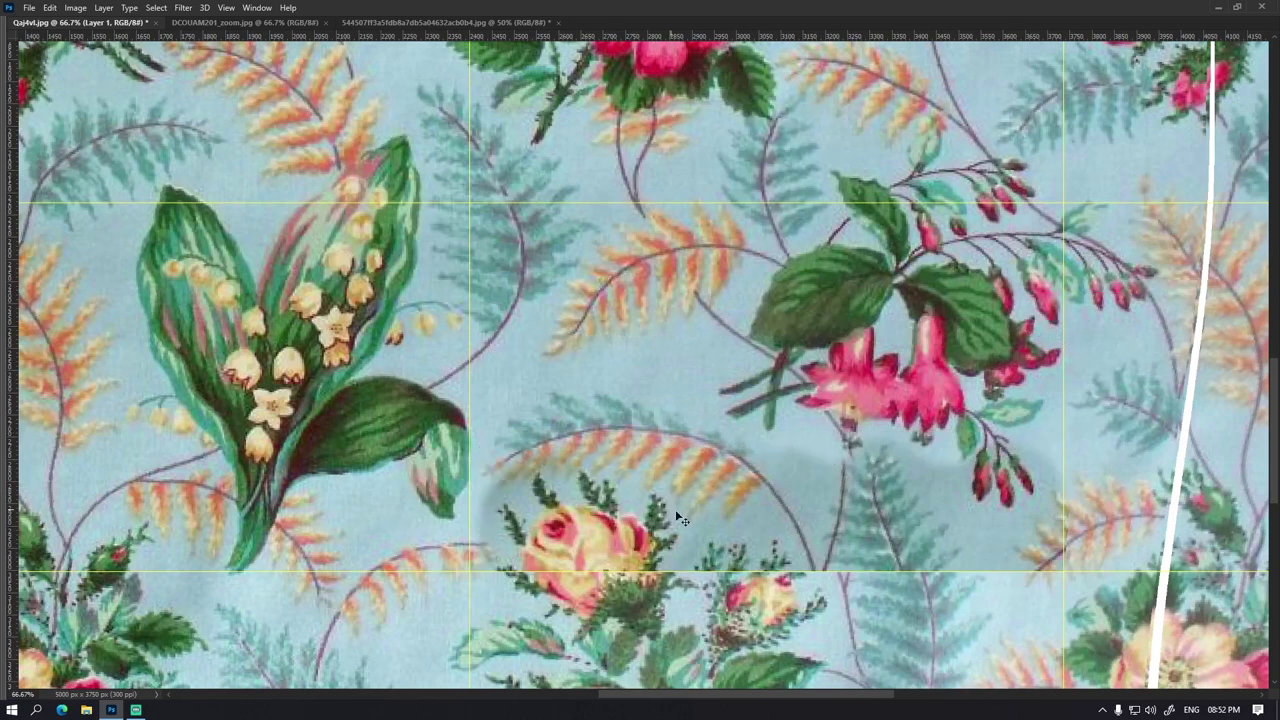
{"action": "key", "text": "ctrl+minus"}
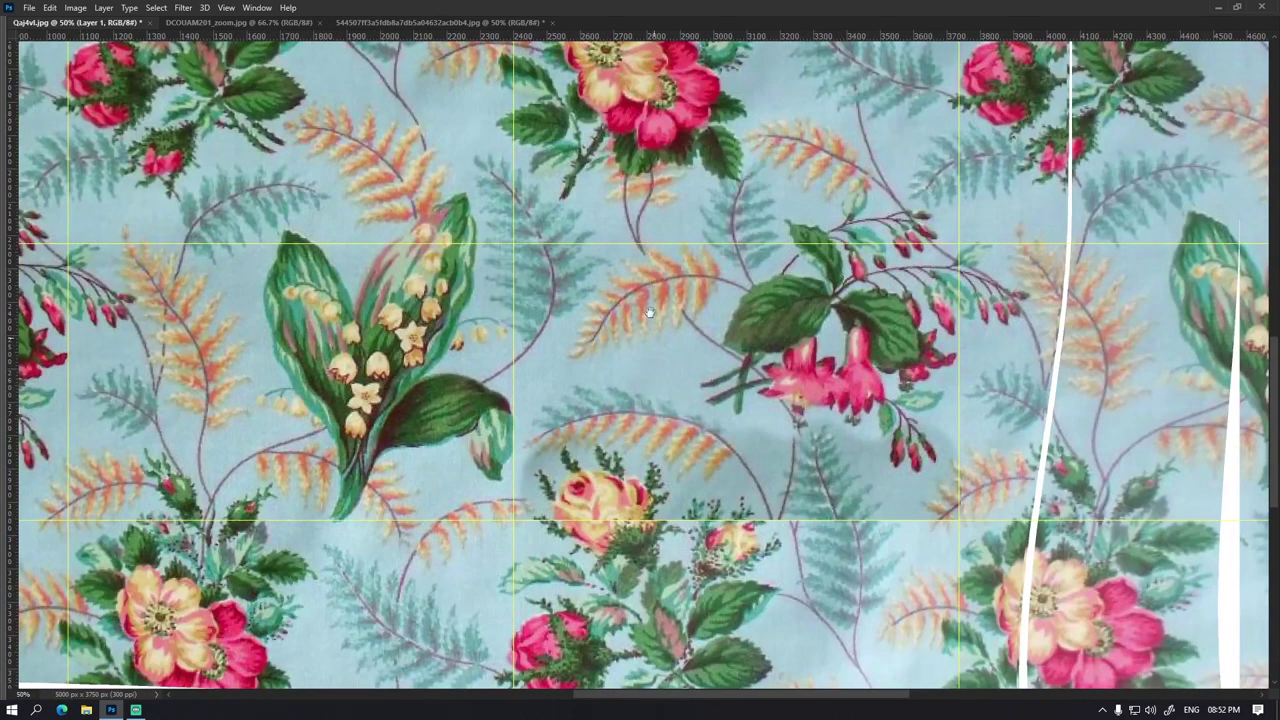
Step: Select and copy a strip of pattern above the rose from the original image layer
{"action": "left_click_drag", "start_coordinate": [649, 313], "coordinate": [680, 551]}
{"action": "left_click_drag", "start_coordinate": [960, 185], "coordinate": [556, 265]}
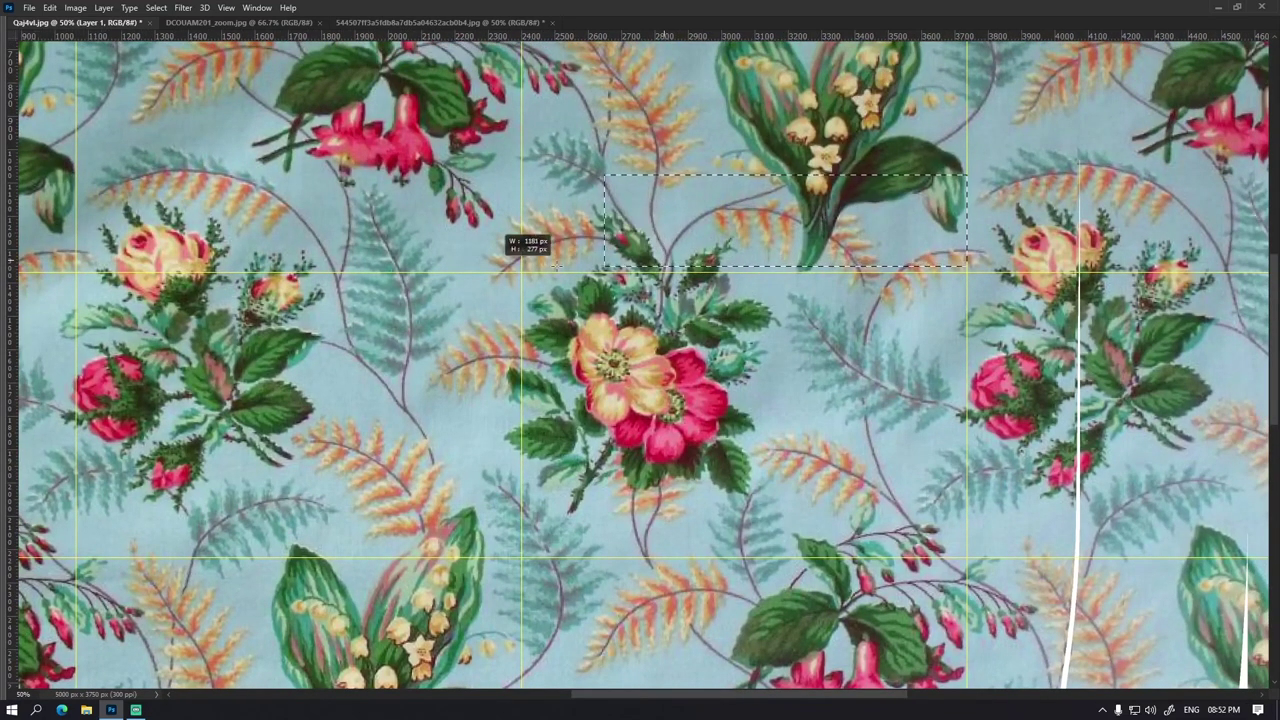
{"action": "left_click_drag", "start_coordinate": [556, 265], "coordinate": [522, 272]}
{"action": "key", "text": "ctrl+c"}
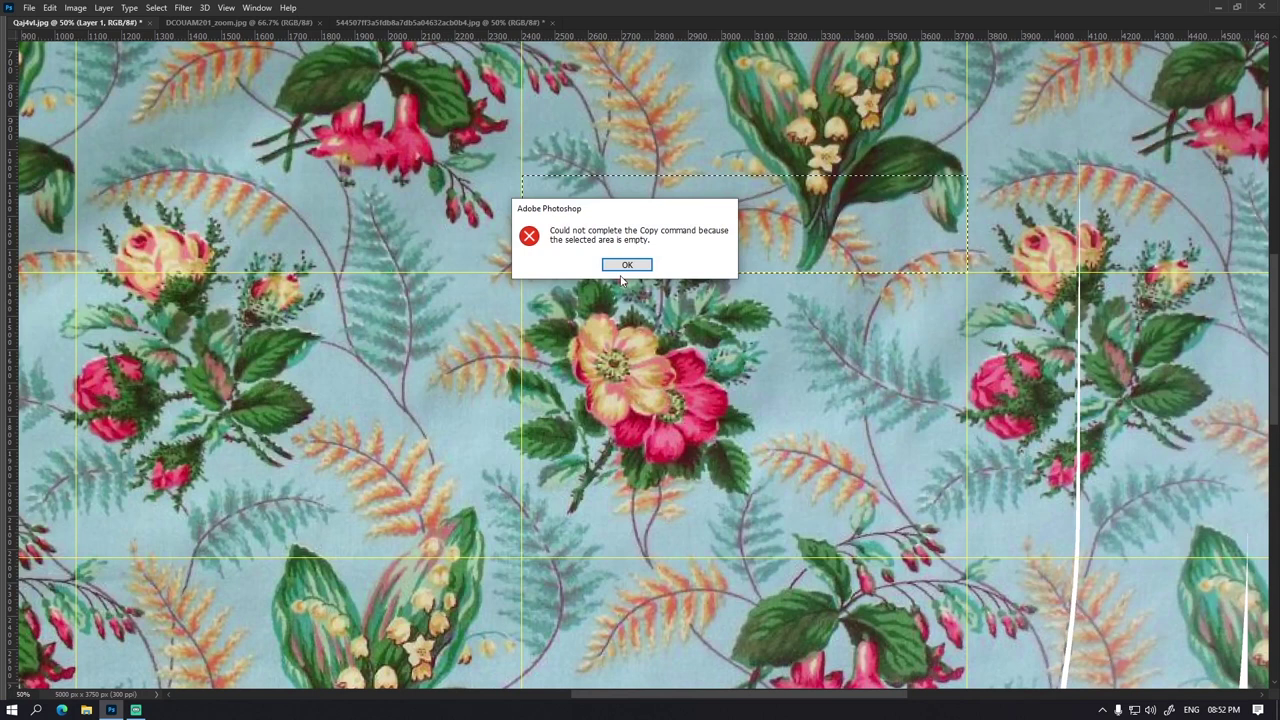
{"action": "left_click", "coordinate": [628, 265]}
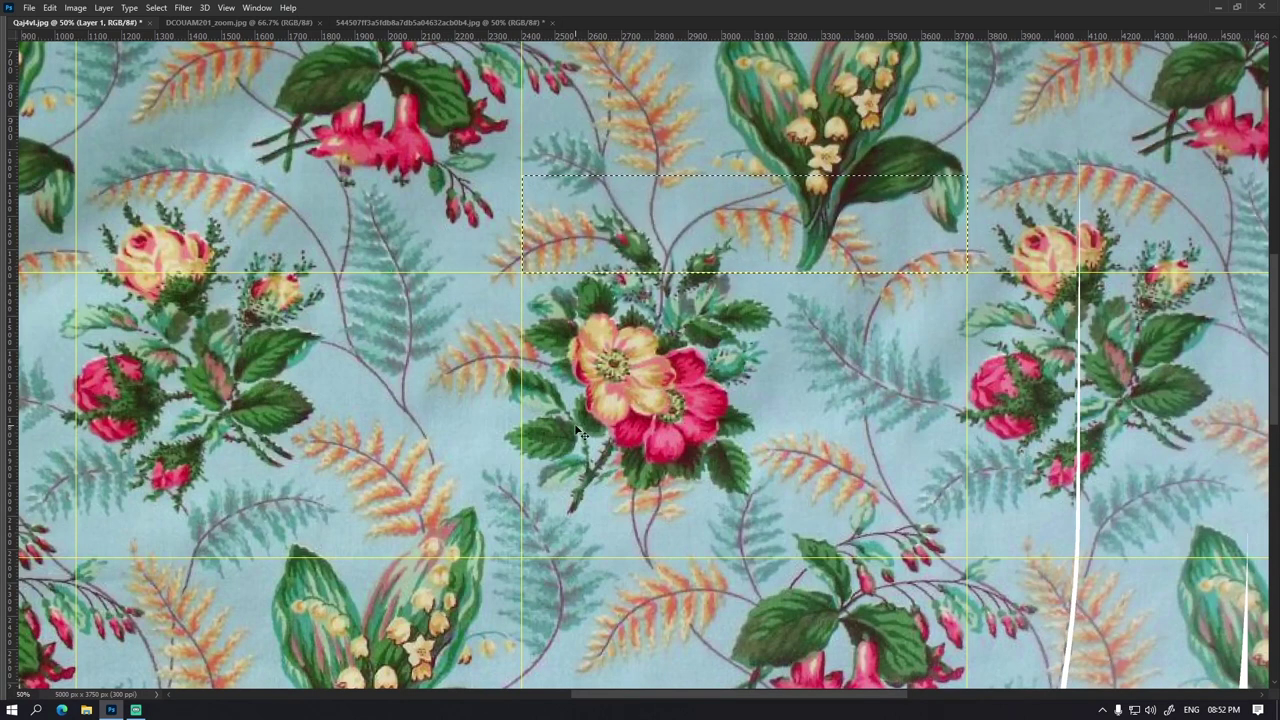
{"action": "key", "text": "alt+bracketleft"}
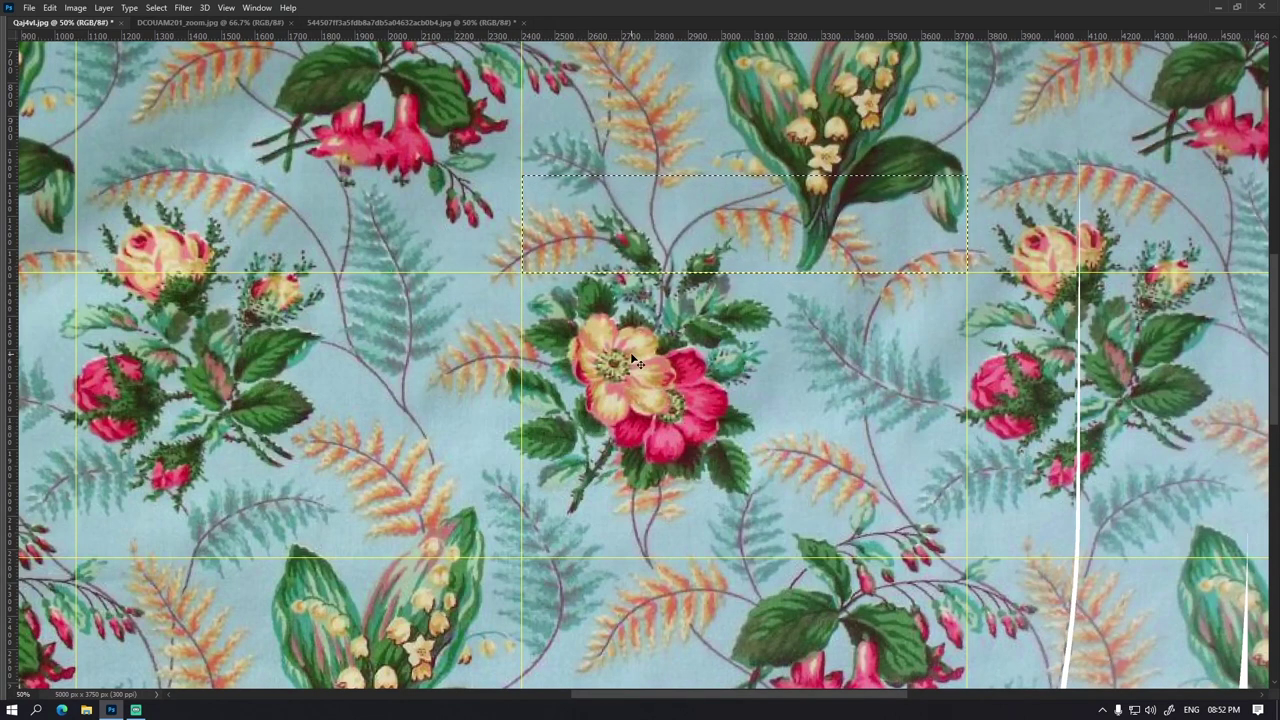
{"action": "key", "text": "ctrl+d"}
{"action": "scroll", "coordinate": [477, 498], "scroll_direction": "left", "scroll_amount": 10}
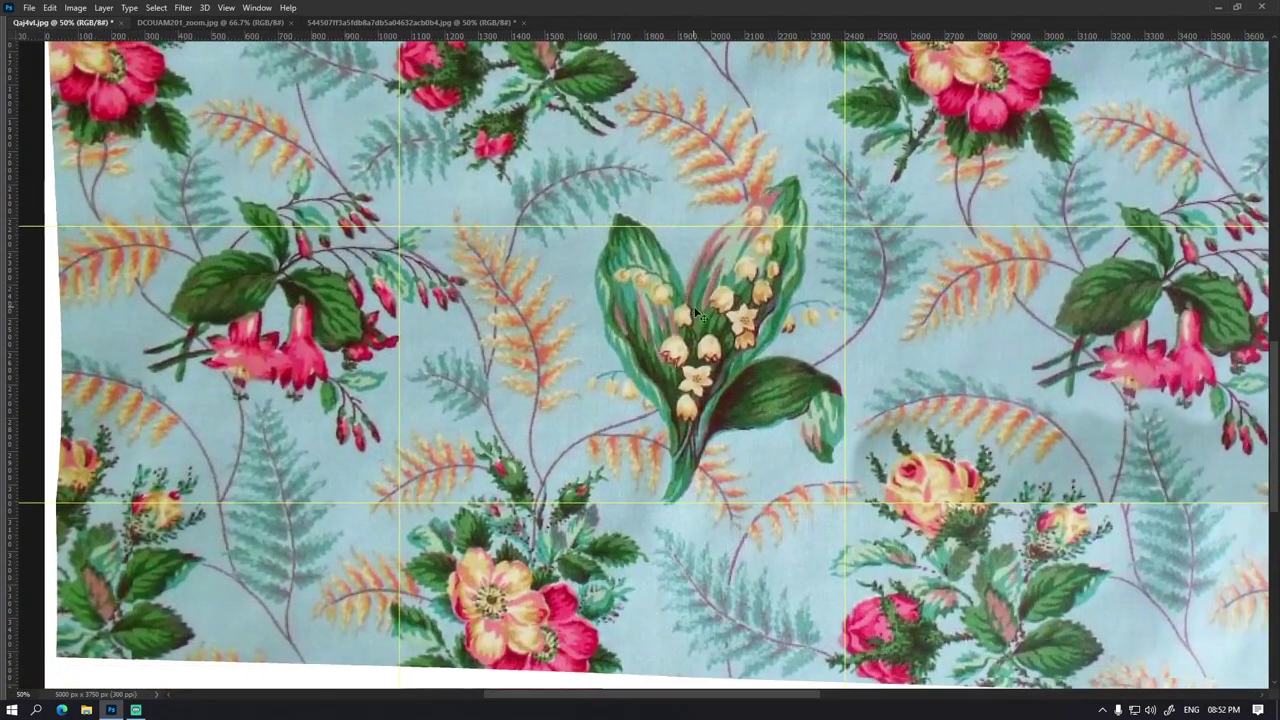
Step: Paste the strip over the lily motif at 50% opacity and warp it to match the lily leaf
{"action": "key", "text": "ctrl+v"}
{"action": "left_click_drag", "start_coordinate": [620, 405], "coordinate": [598, 487]}
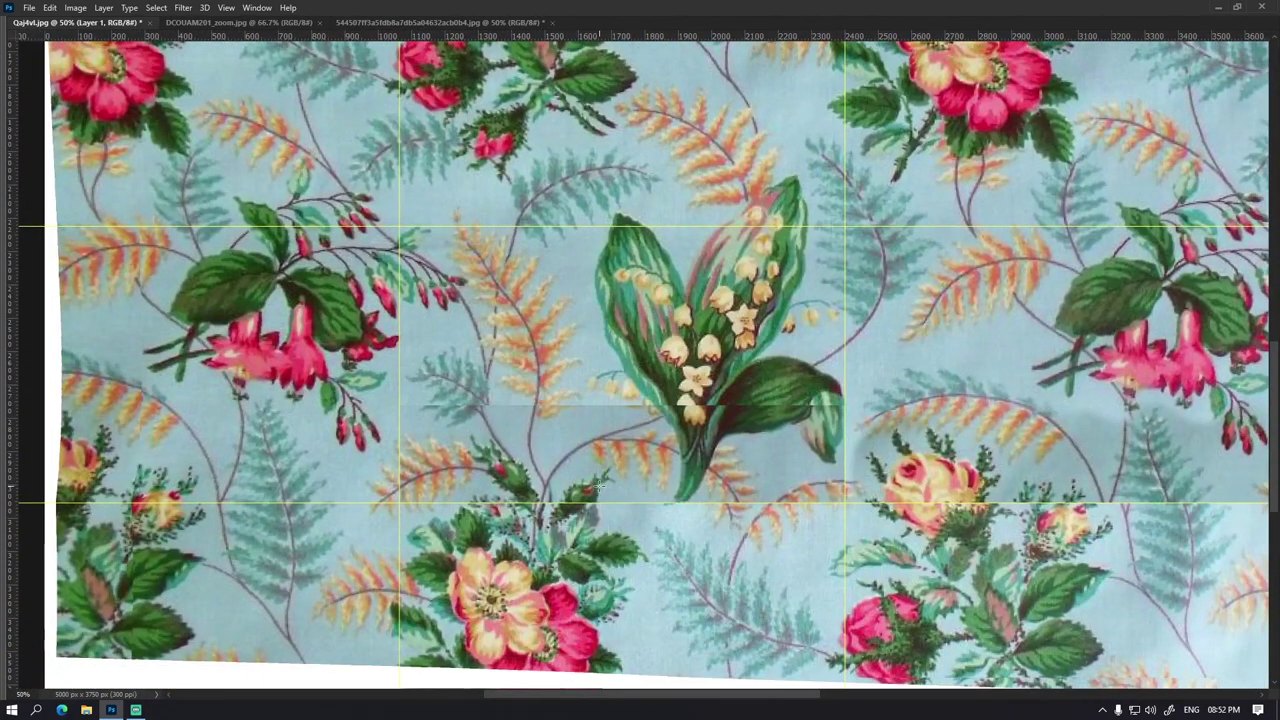
{"action": "key", "text": "5"}
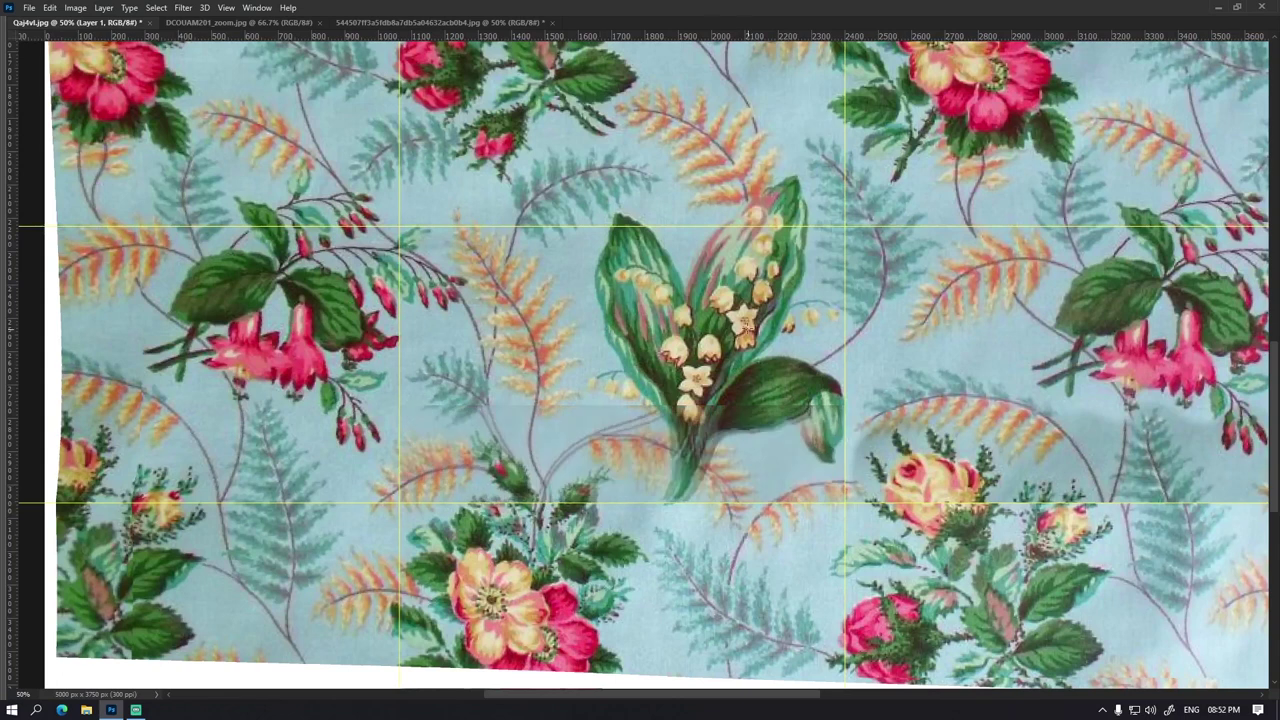
{"action": "key", "text": "ctrl+t"}
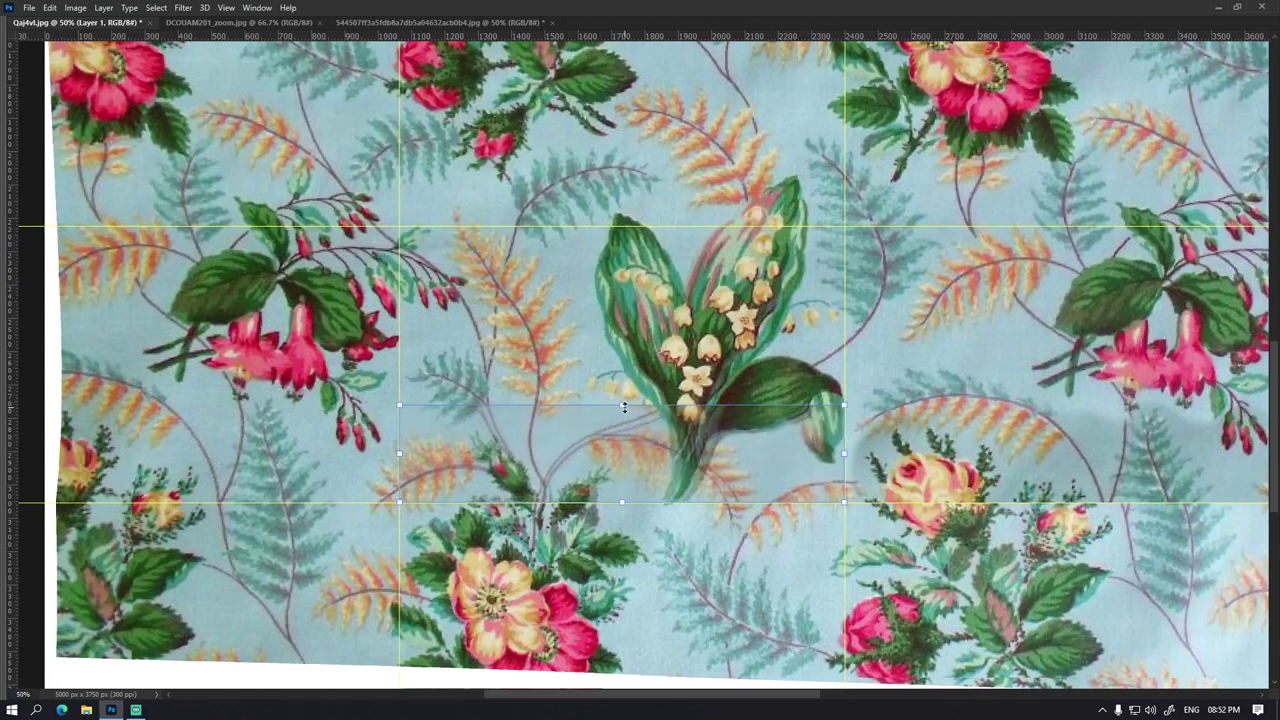
{"action": "left_click_drag", "start_coordinate": [624, 407], "coordinate": [631, 401]}
{"action": "right_click", "coordinate": [650, 390]}
{"action": "left_click", "coordinate": [690, 515]}
{"action": "left_click_drag", "start_coordinate": [823, 407], "coordinate": [840, 412]}
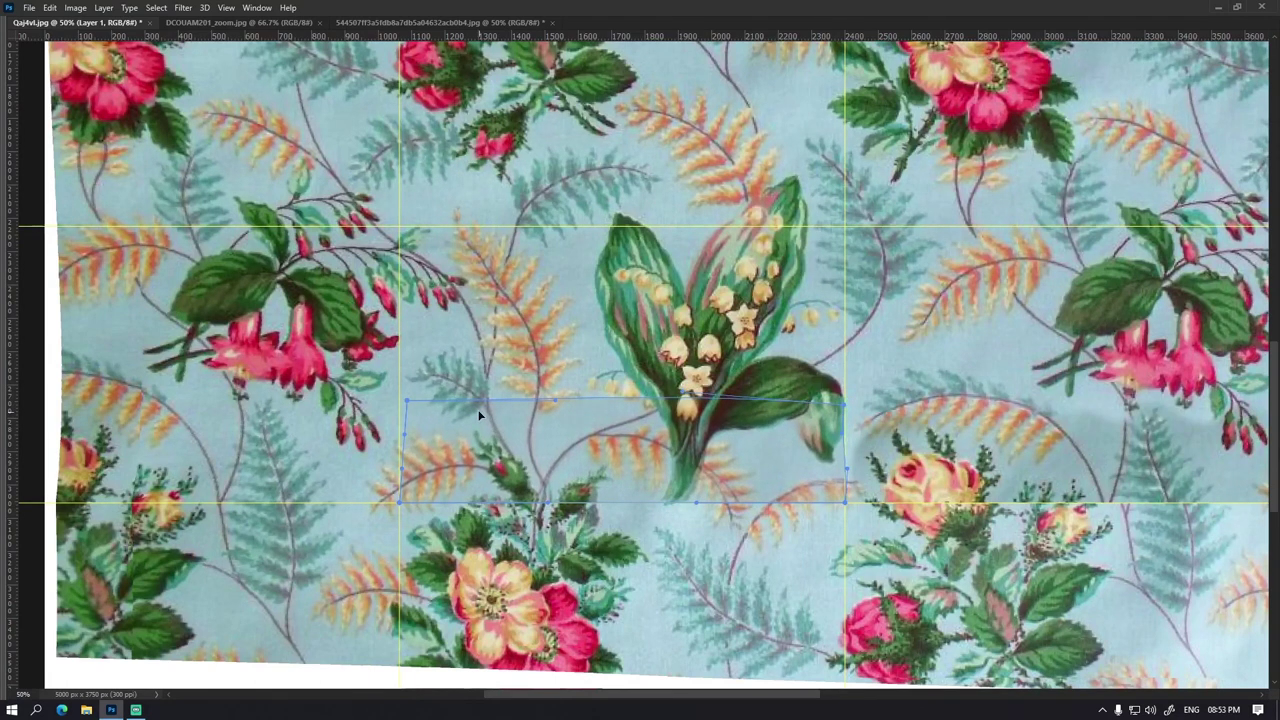
{"action": "key", "text": "Return"}
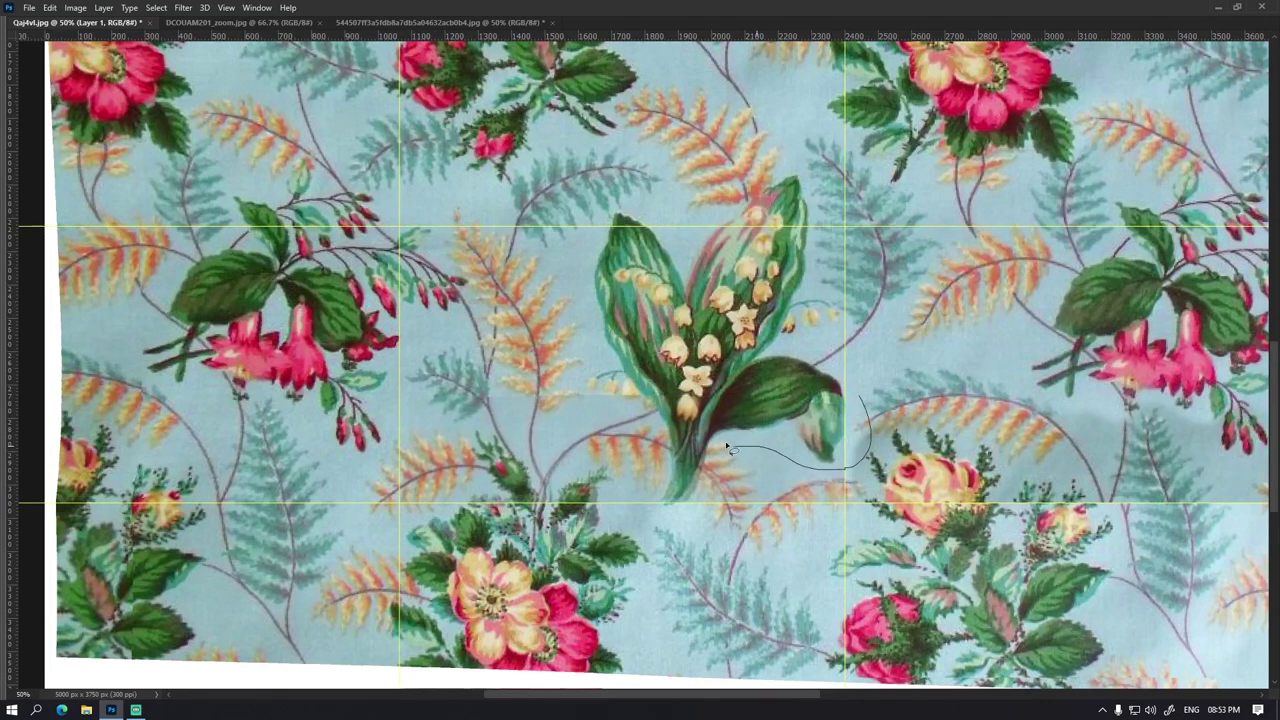
Step: Lasso around the lily motif, feather the selection edge, then deselect
{"action": "left_click_drag", "start_coordinate": [688, 432], "coordinate": [562, 421]}
{"action": "left_click_drag", "start_coordinate": [522, 430], "coordinate": [375, 432]}
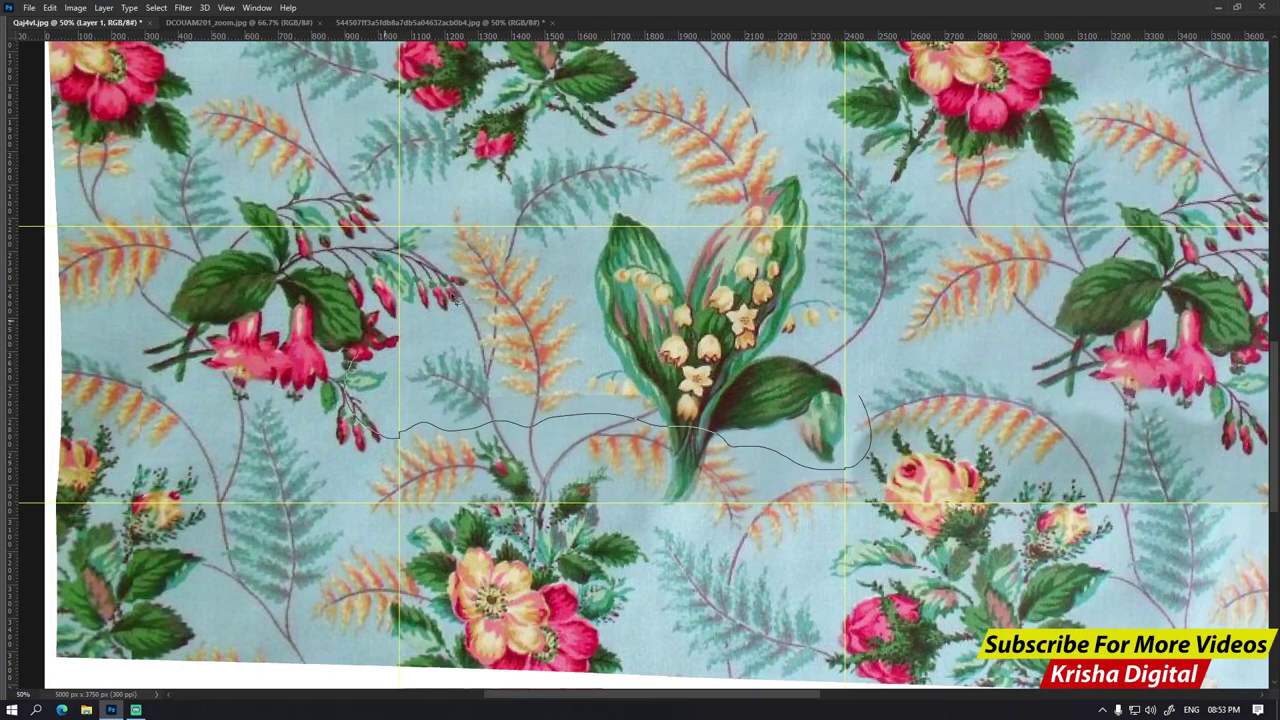
{"action": "left_click_drag", "start_coordinate": [455, 298], "coordinate": [858, 322]}
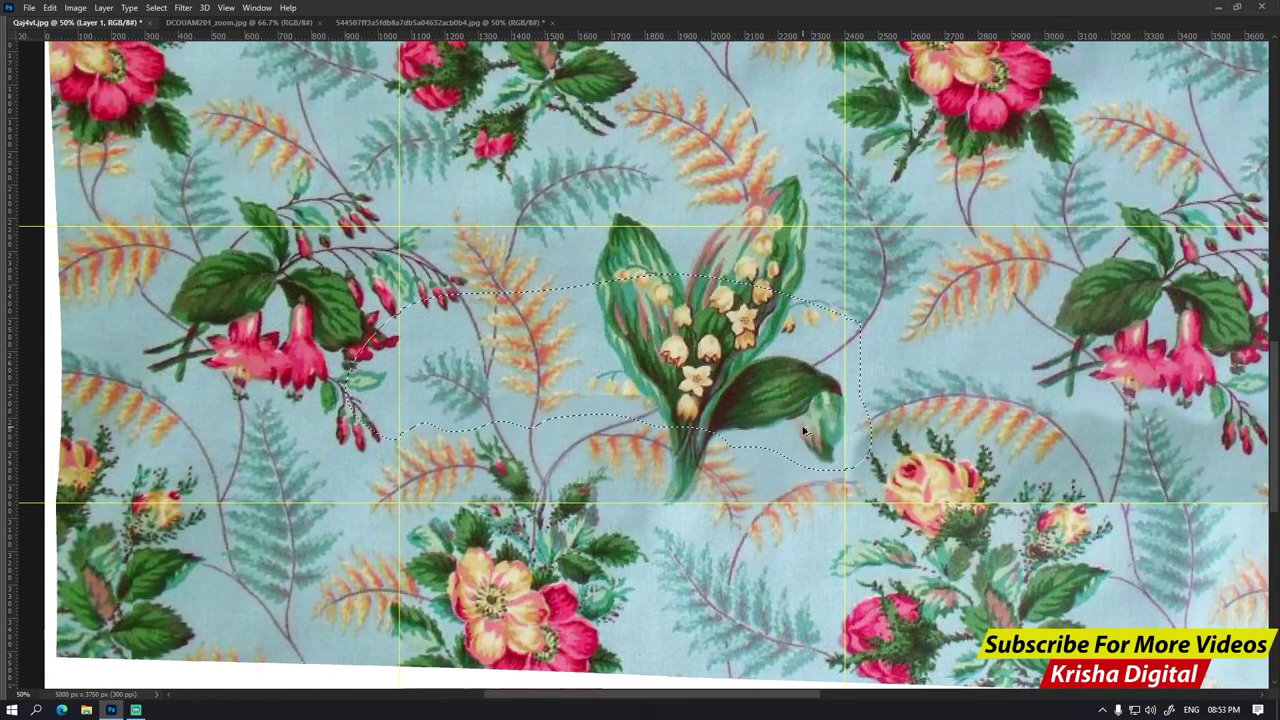
{"action": "right_click", "coordinate": [657, 356]}
{"action": "left_click", "coordinate": [708, 390]}
{"action": "key", "text": "Return"}
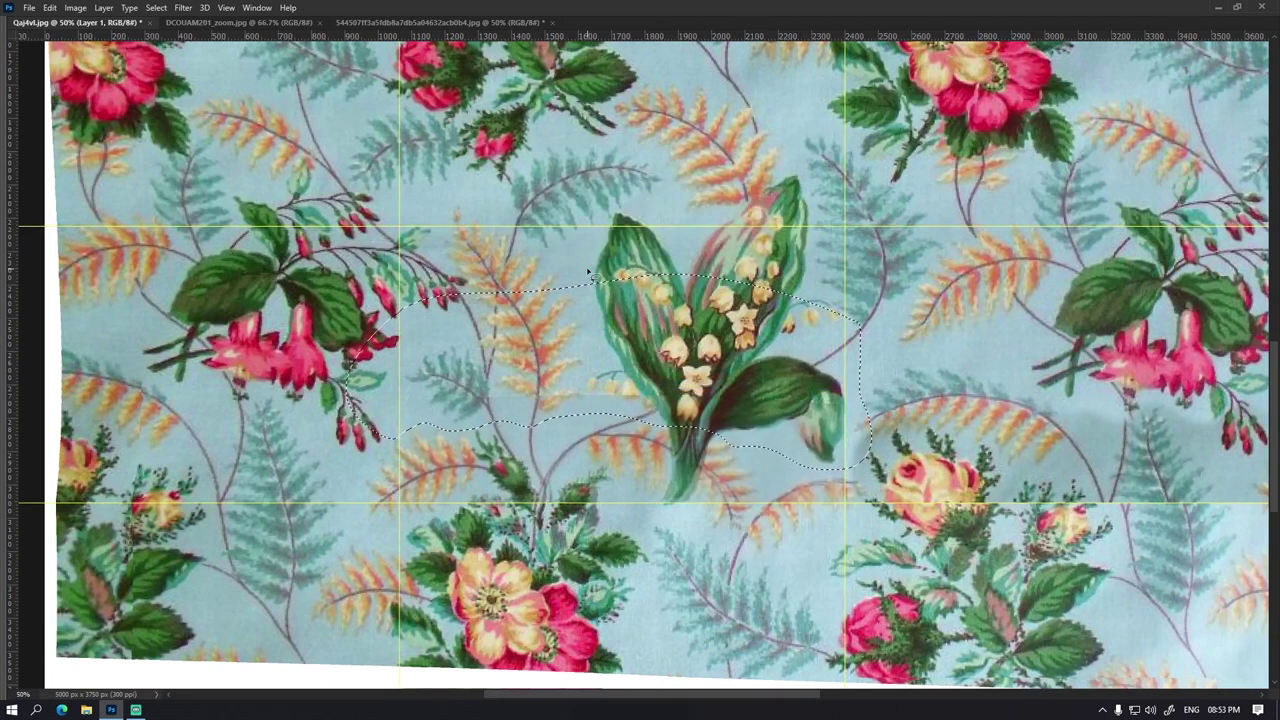
{"action": "key", "text": "ctrl+d"}
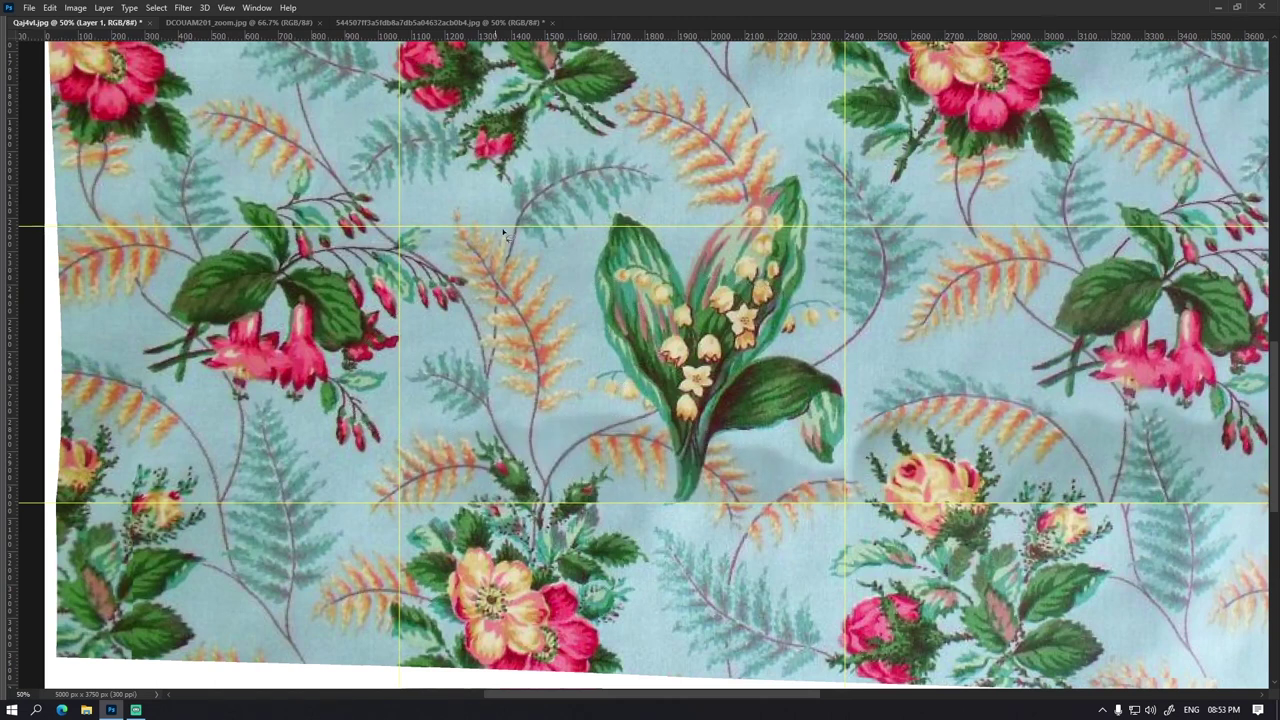
{"action": "key", "text": "ctrl+minus"}
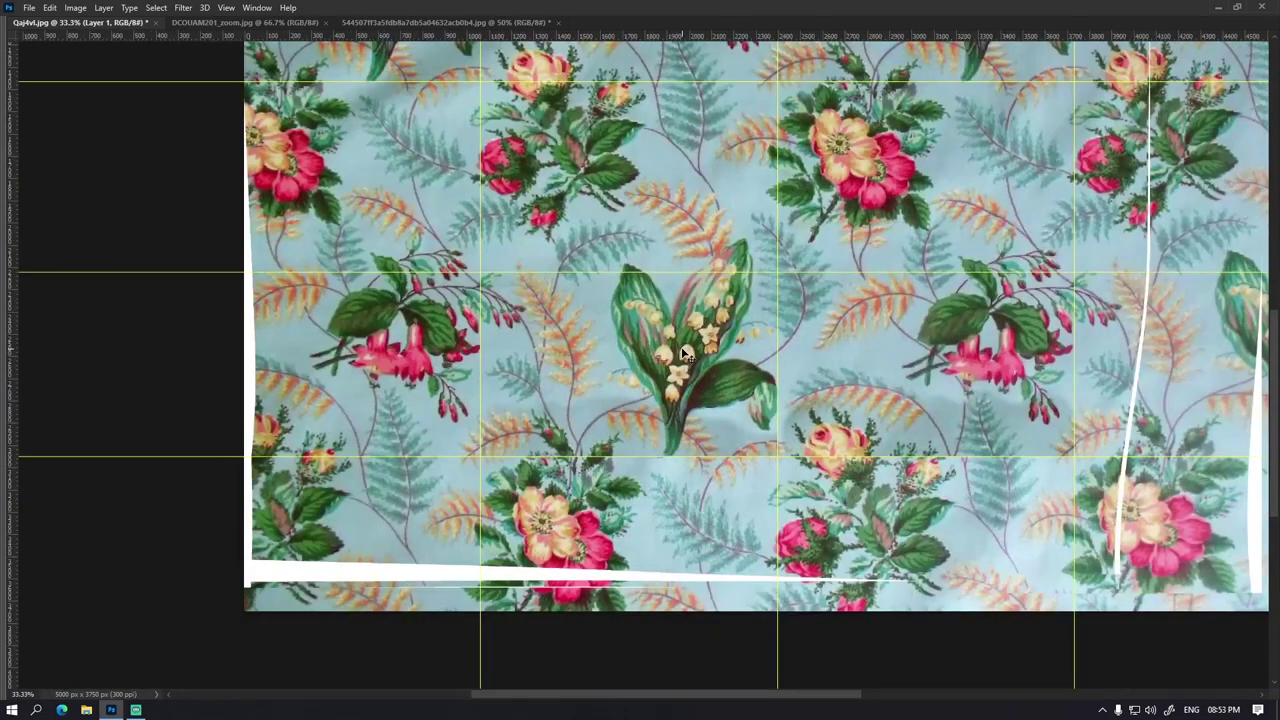
Step: Marquee-select a narrow vertical strip from the left fuchsia area
{"action": "scroll", "coordinate": [578, 258], "scroll_direction": "right", "scroll_amount": 2}
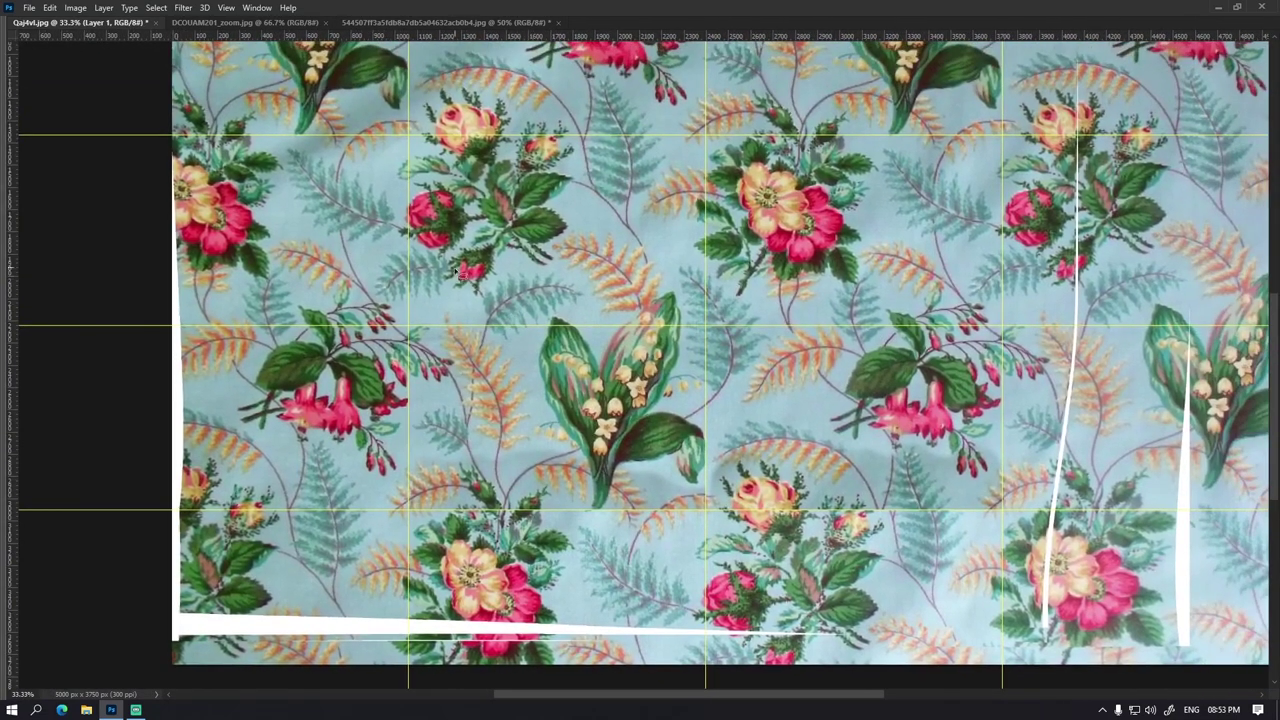
{"action": "left_click_drag", "start_coordinate": [408, 135], "coordinate": [349, 511]}
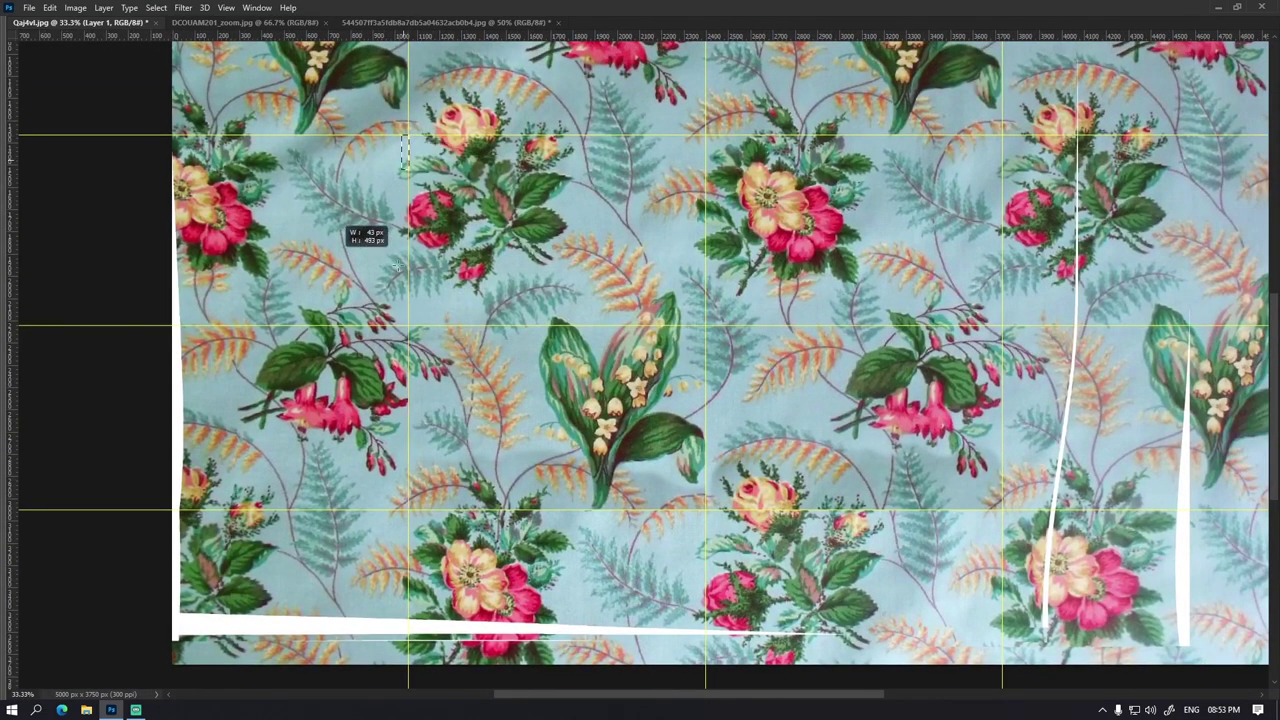
{"action": "left_click_drag", "start_coordinate": [349, 511], "coordinate": [345, 511]}
{"action": "left_click_drag", "start_coordinate": [371, 455], "coordinate": [371, 455]}
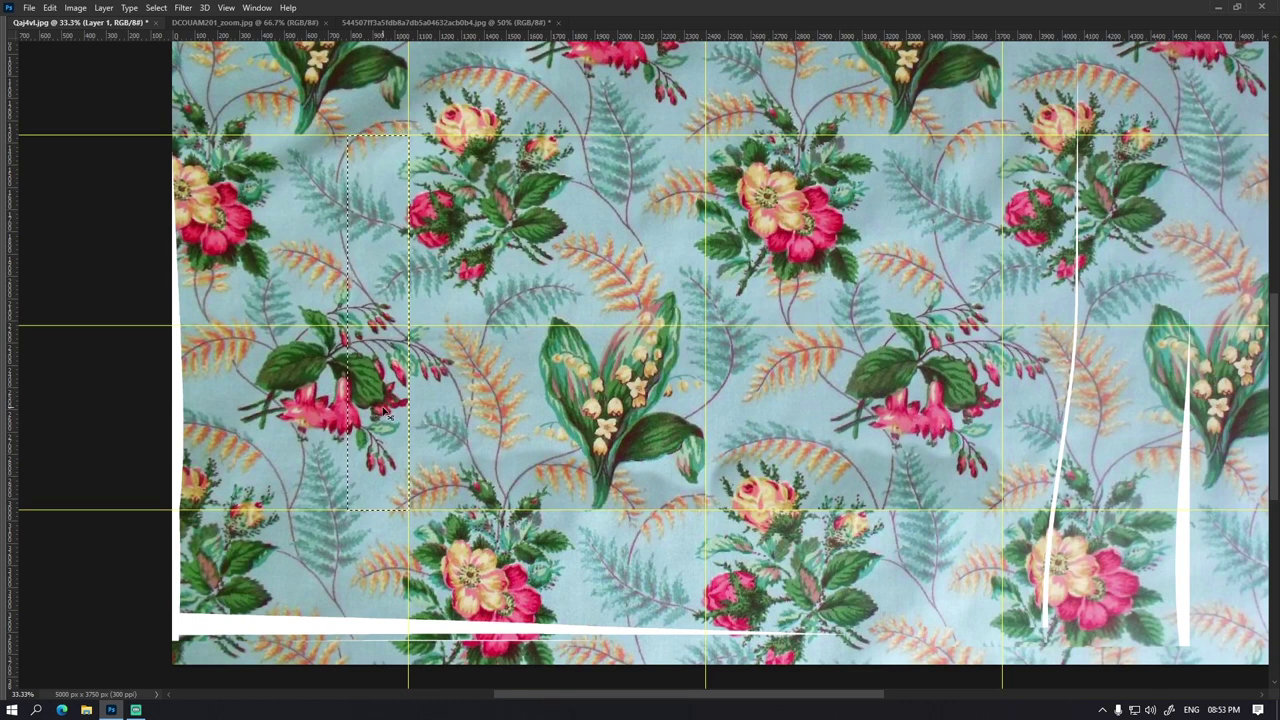
Step: Merge the layers, copy the strip, and paste it over the middle seam
{"action": "key", "text": "ctrl+e"}
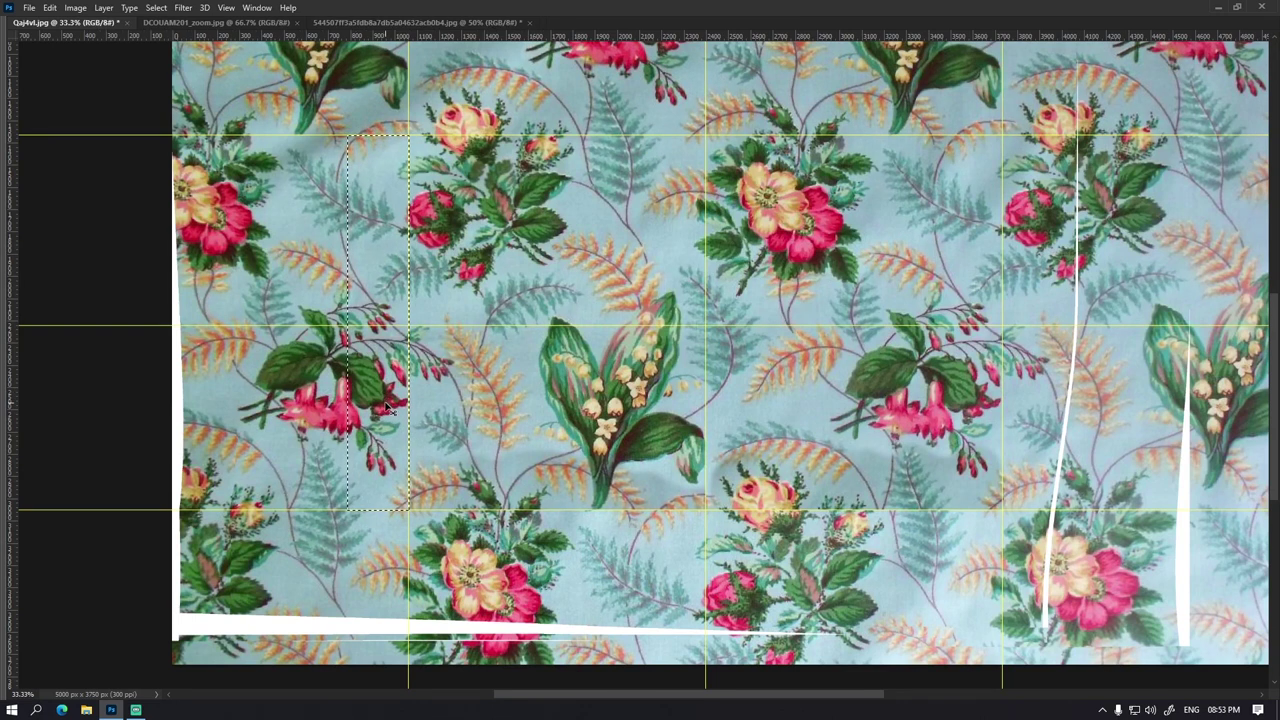
{"action": "key", "text": "ctrl+c"}
{"action": "key", "text": "ctrl+v"}
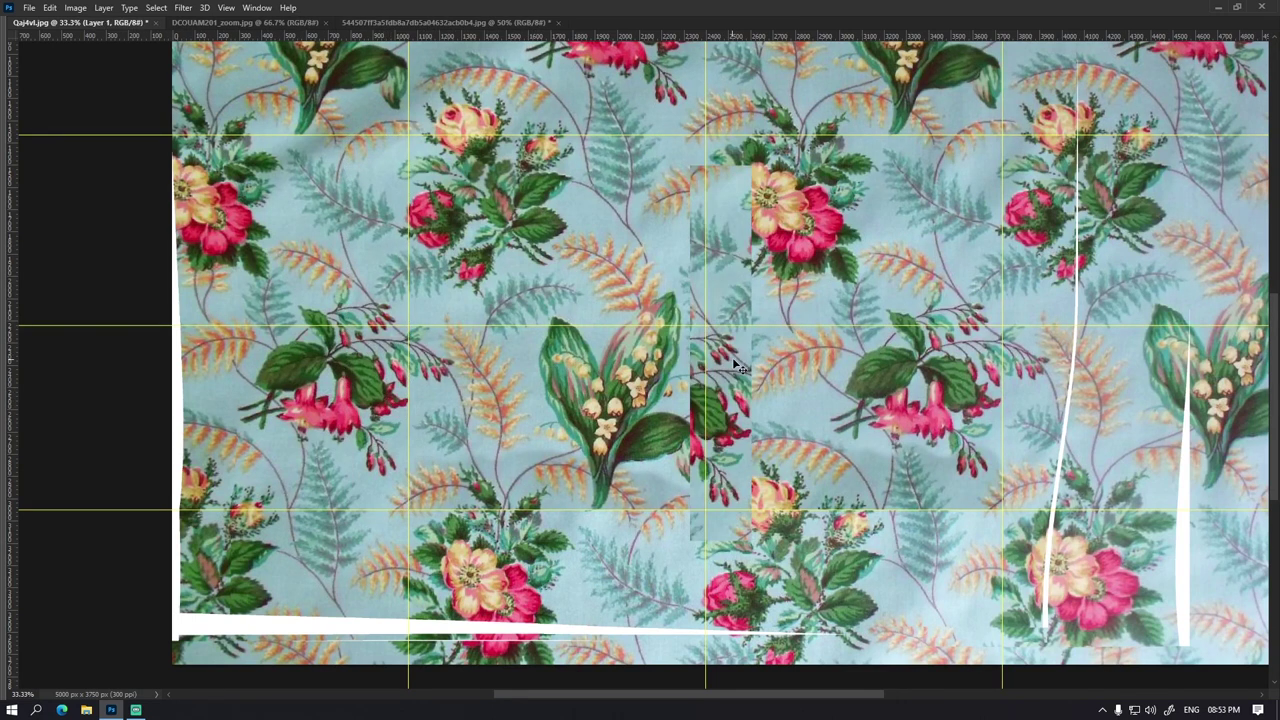
{"action": "left_click_drag", "start_coordinate": [737, 367], "coordinate": [986, 331]}
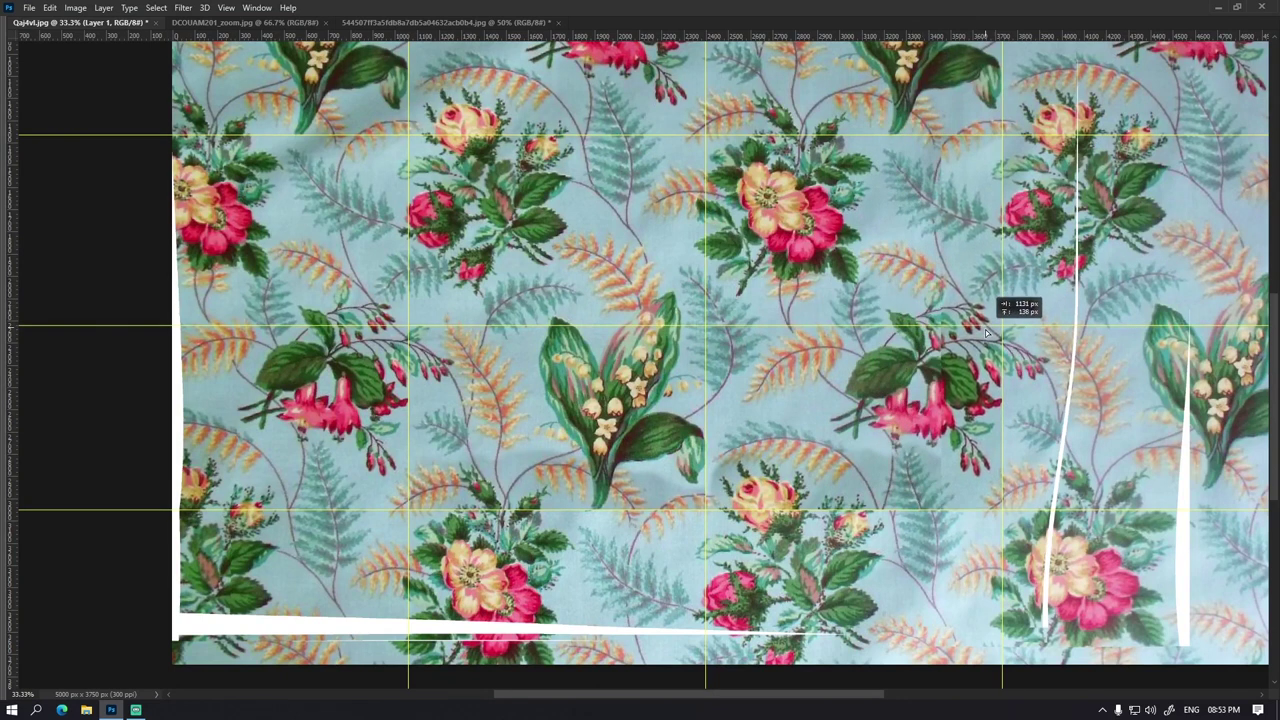
{"action": "scroll", "coordinate": [749, 394], "scroll_direction": "up", "scroll_amount": 2}
{"action": "left_click_drag", "start_coordinate": [986, 331], "coordinate": [724, 290]}
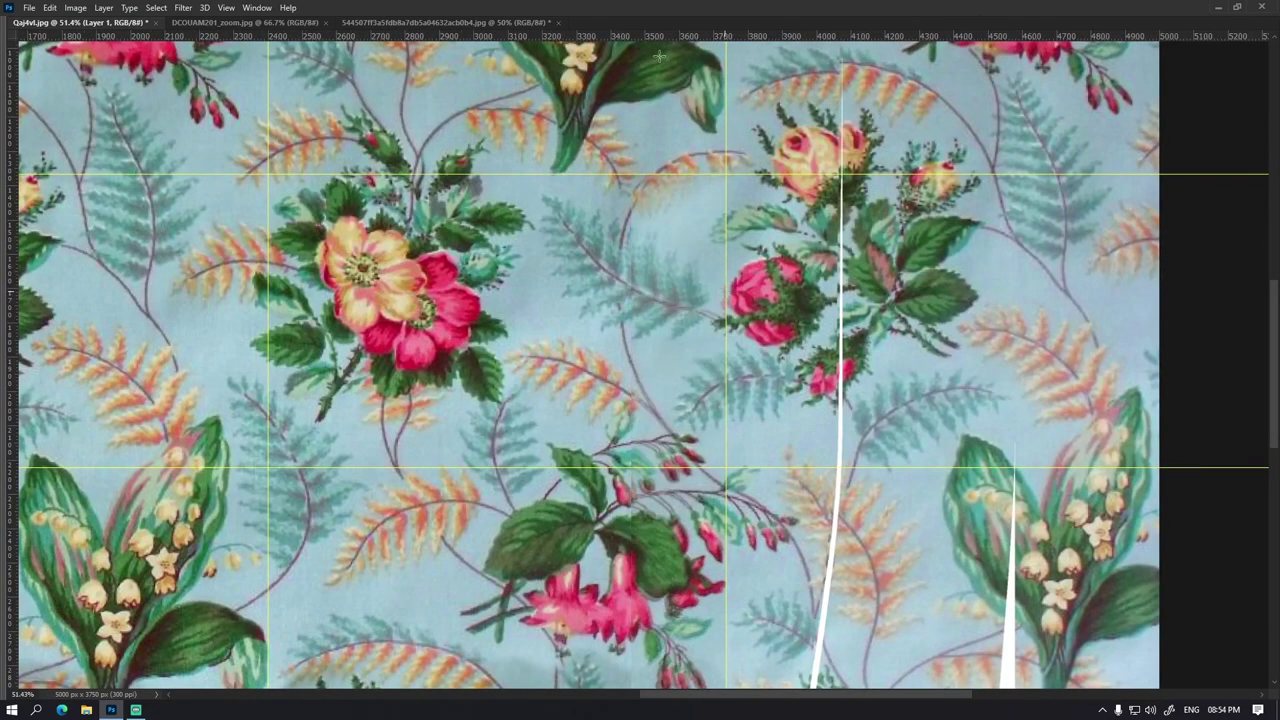
Step: Warp the pasted strip's left edge so the fuchsia flowers line up
{"action": "scroll", "coordinate": [725, 291], "scroll_direction": "down", "scroll_amount": 3}
{"action": "key", "text": "ctrl+t"}
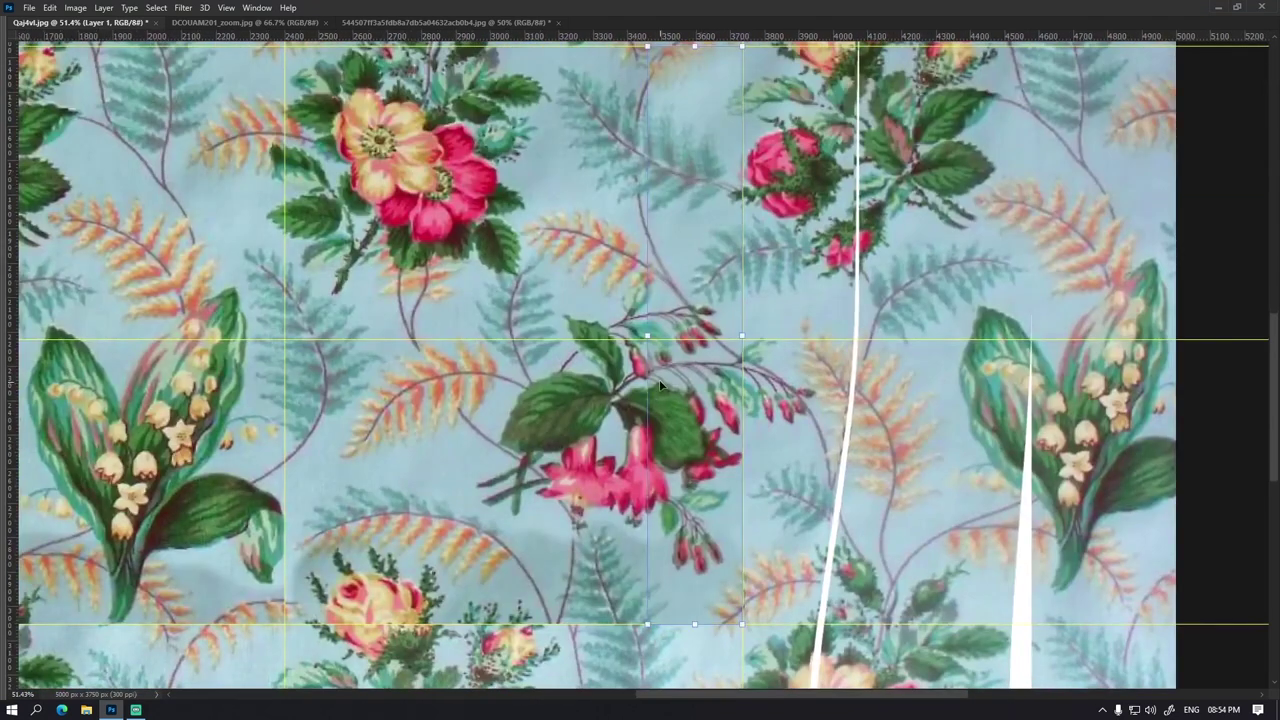
{"action": "right_click", "coordinate": [660, 377]}
{"action": "left_click", "coordinate": [700, 469]}
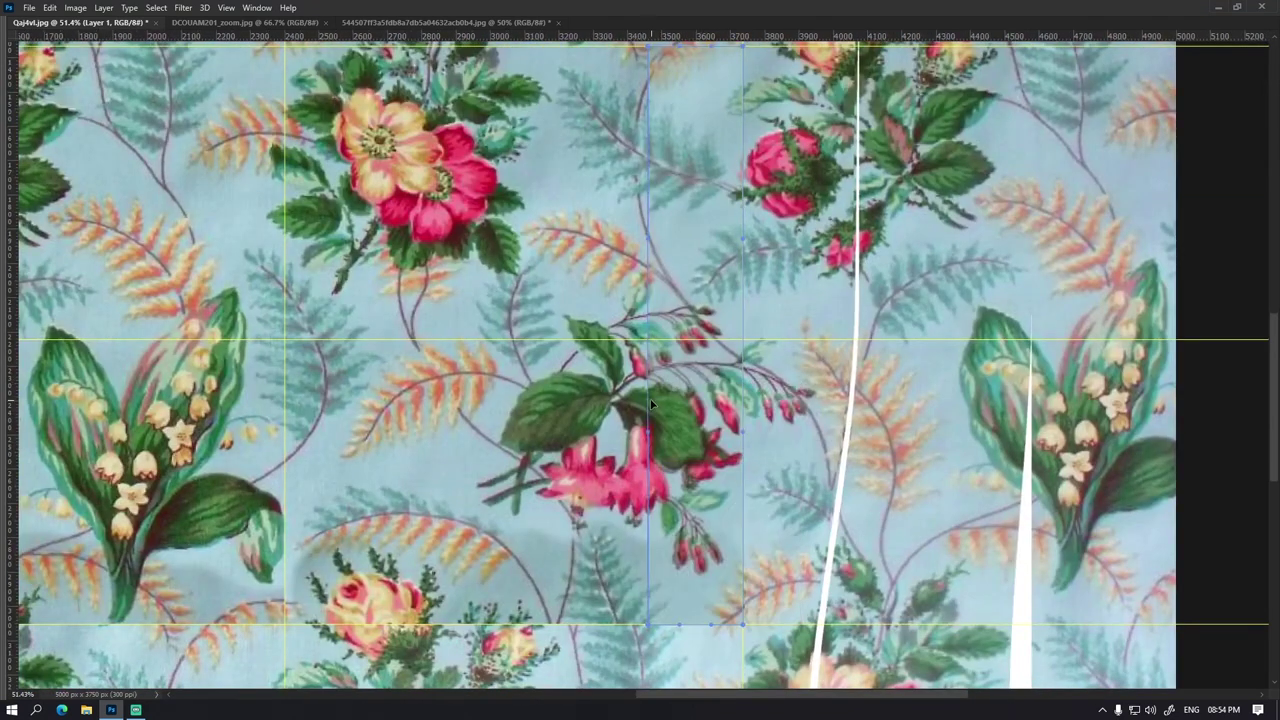
{"action": "left_click_drag", "start_coordinate": [647, 423], "coordinate": [634, 445]}
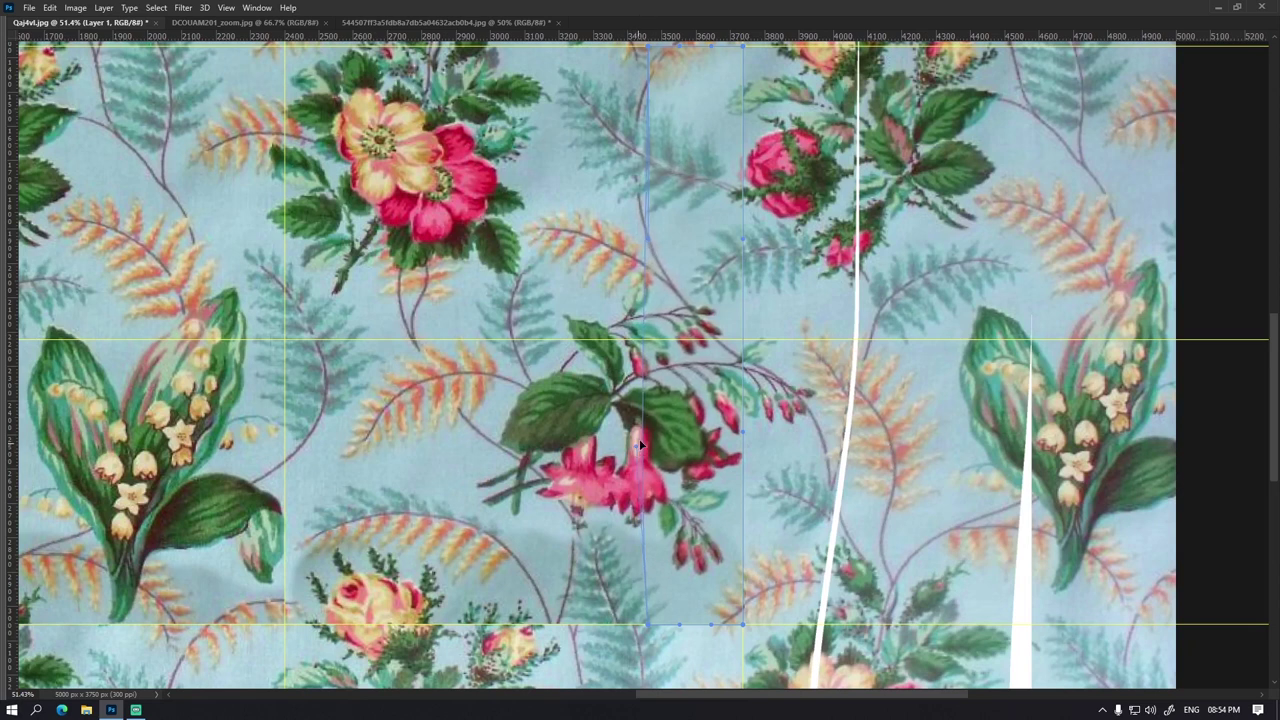
{"action": "scroll", "coordinate": [657, 425], "scroll_direction": "up", "scroll_amount": 3}
{"action": "key", "text": "Return"}
Step: Try small marquee selections and transforms beside the fuchsia spray, then start tracing around it
{"action": "mouse_move", "coordinate": [741, 238]}
{"action": "left_mouse_down"}
{"action": "mouse_move", "coordinate": [658, 351]}
{"action": "mouse_move", "coordinate": [577, 410]}
{"action": "left_mouse_up"}
{"action": "key", "text": "ctrl+t"}
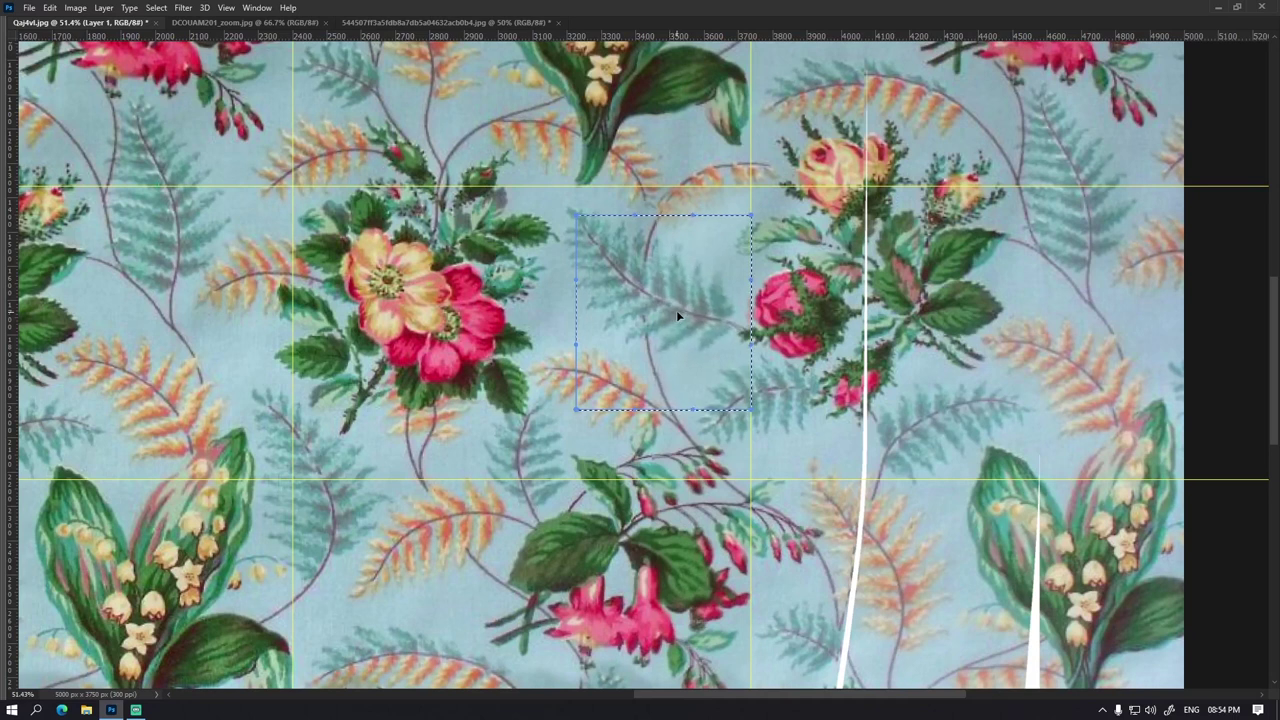
{"action": "key", "text": "Return"}
{"action": "left_click_drag", "start_coordinate": [751, 186], "coordinate": [635, 257]}
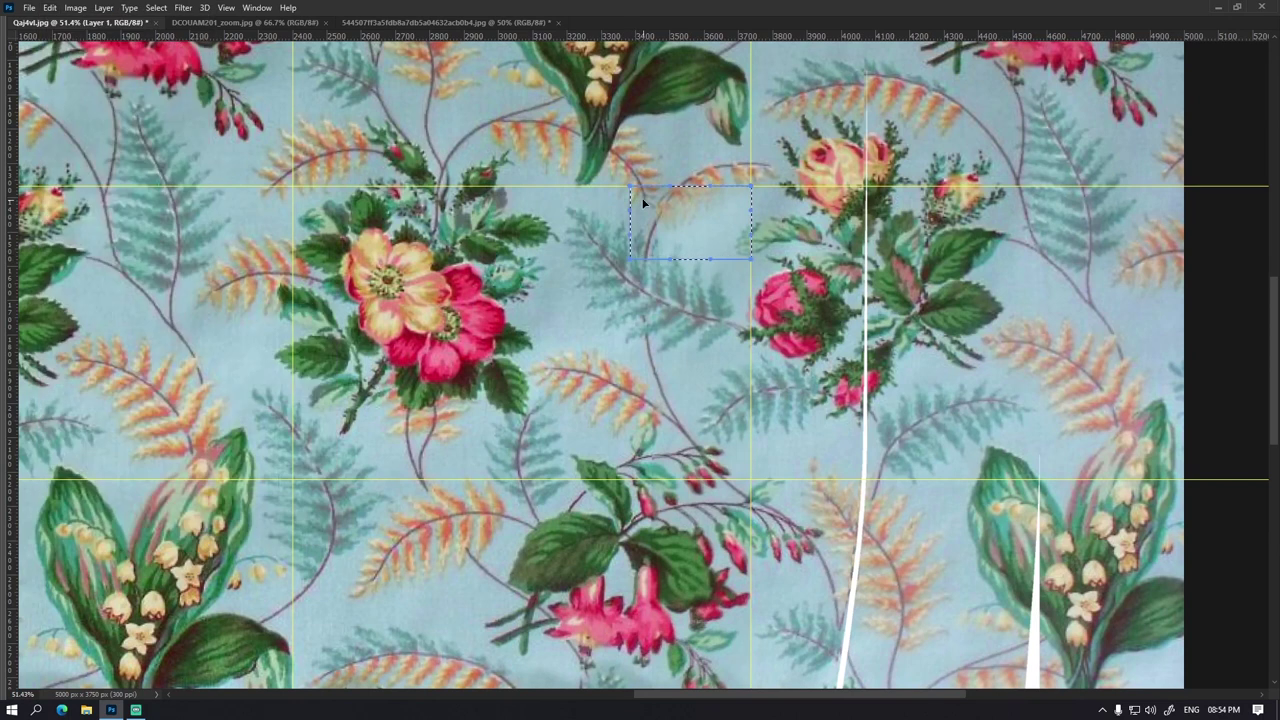
{"action": "left_click", "coordinate": [736, 458]}
{"action": "left_click_drag", "start_coordinate": [736, 458], "coordinate": [706, 323]}
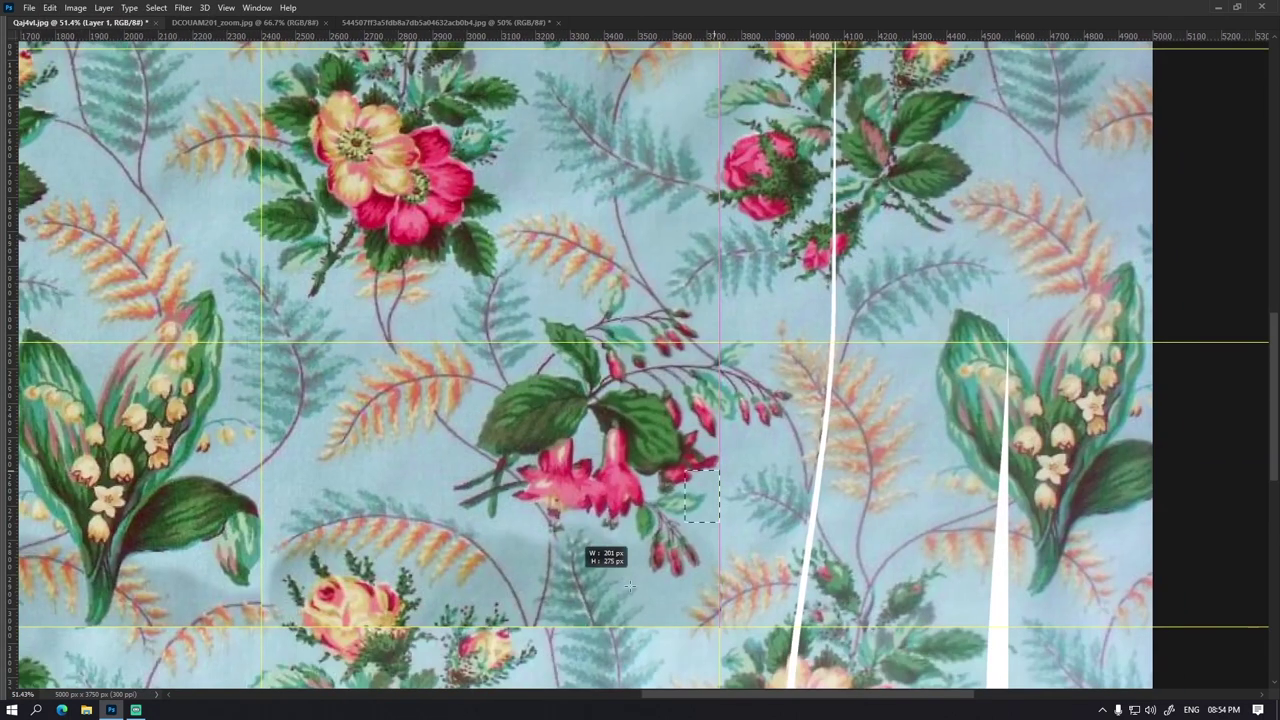
{"action": "left_click_drag", "start_coordinate": [585, 470], "coordinate": [720, 628]}
{"action": "left_click", "coordinate": [737, 460]}
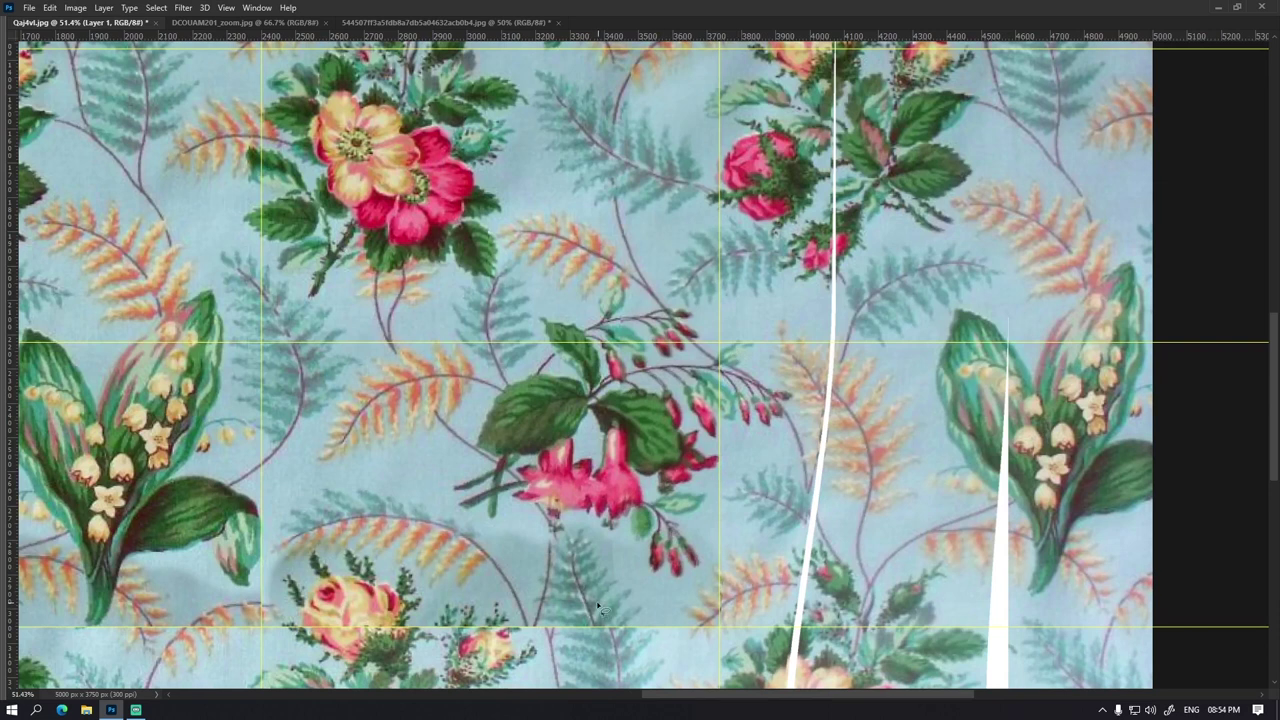
{"action": "left_click_drag", "start_coordinate": [680, 670], "coordinate": [675, 605]}
Step: Finish lassoing the fuchsia spray, feather it 10 px, deselect, and zoom out
{"action": "left_click_drag", "start_coordinate": [697, 457], "coordinate": [683, 405]}
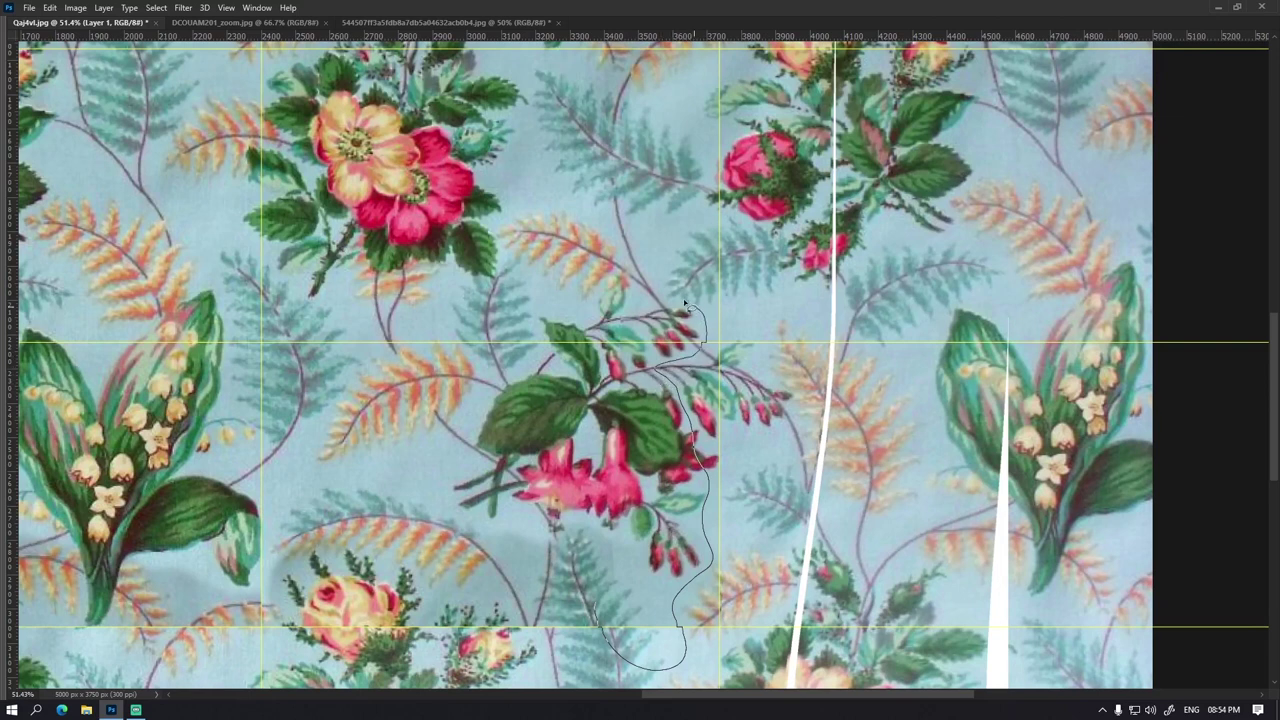
{"action": "left_click_drag", "start_coordinate": [662, 232], "coordinate": [451, 355]}
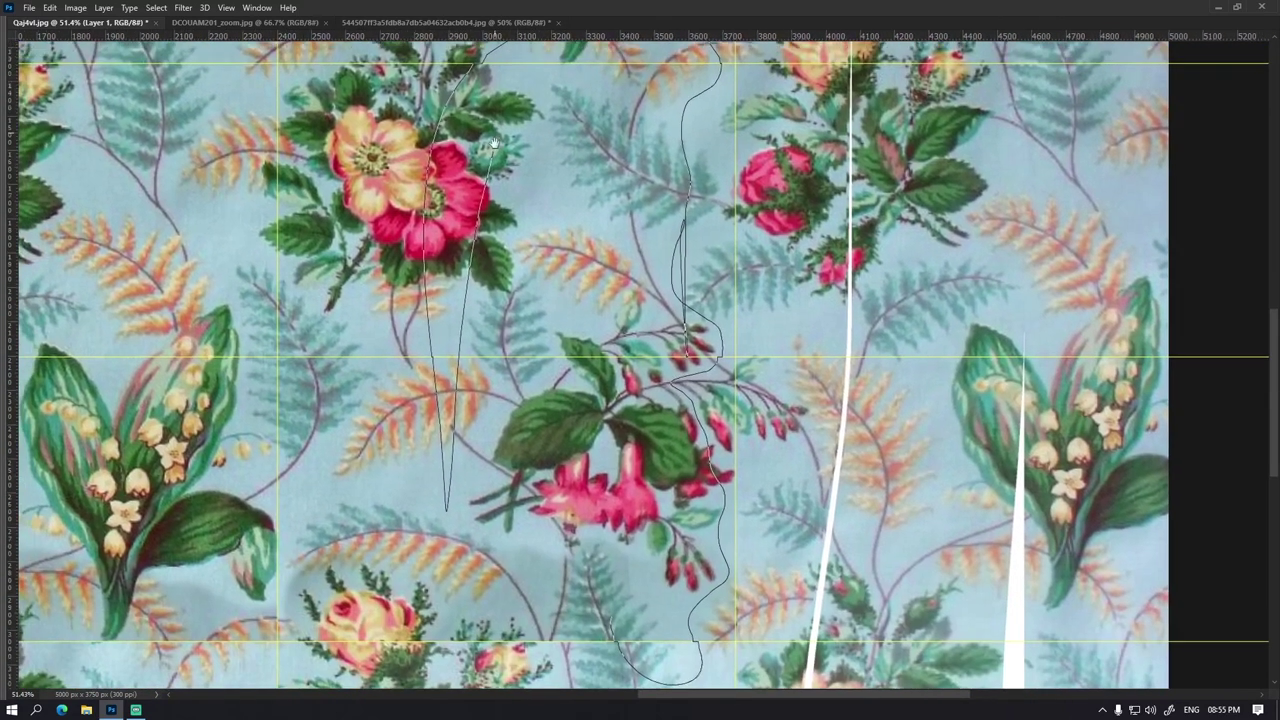
{"action": "left_click_drag", "start_coordinate": [451, 355], "coordinate": [632, 425]}
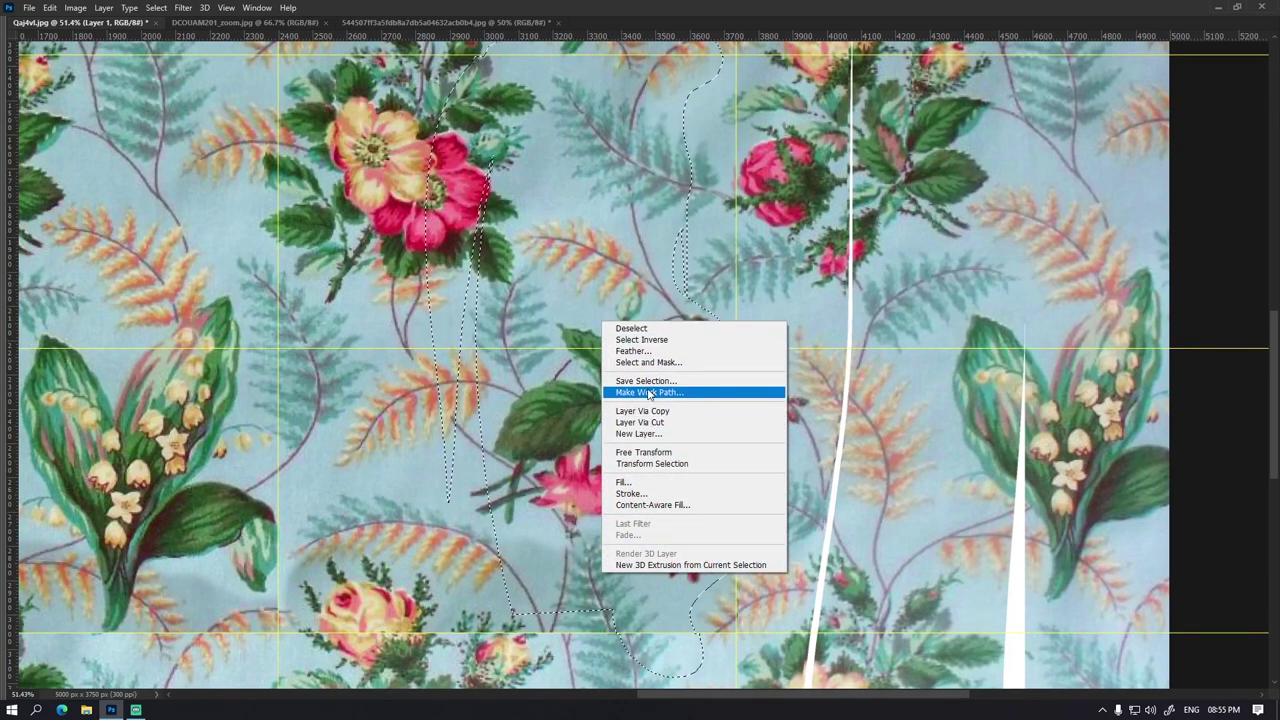
{"action": "left_click", "coordinate": [645, 351]}
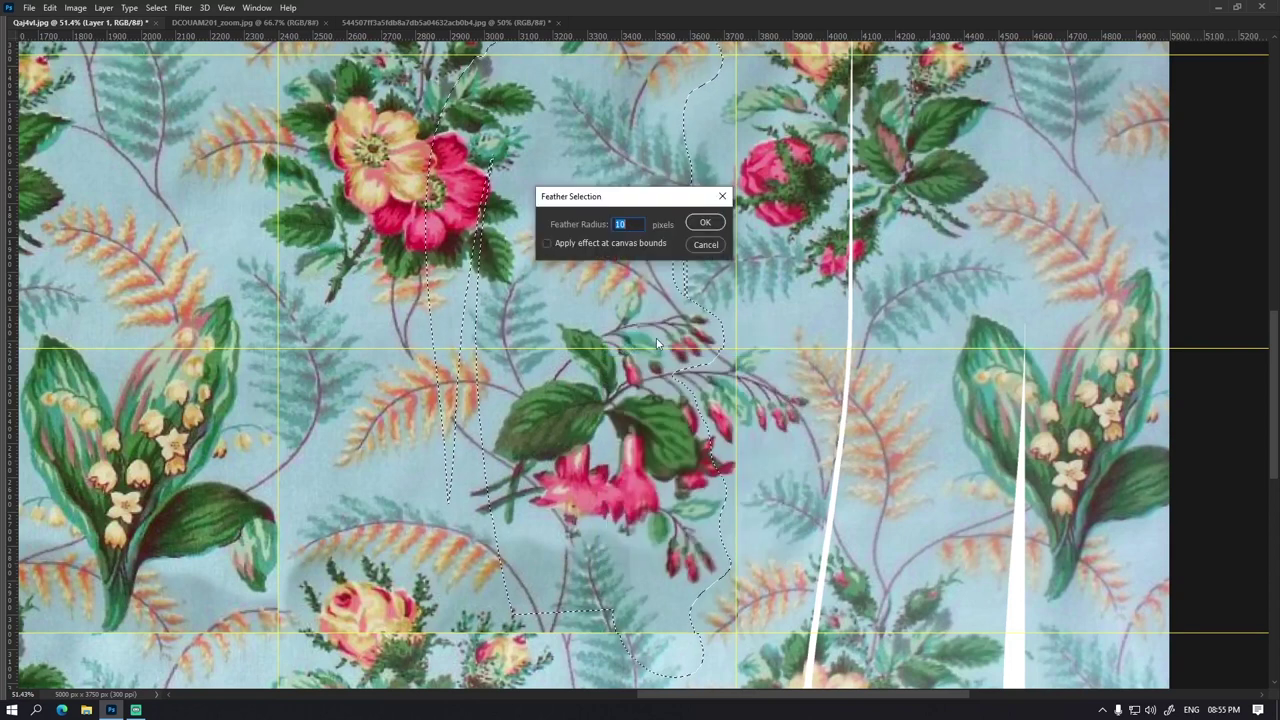
{"action": "key", "text": "Return"}
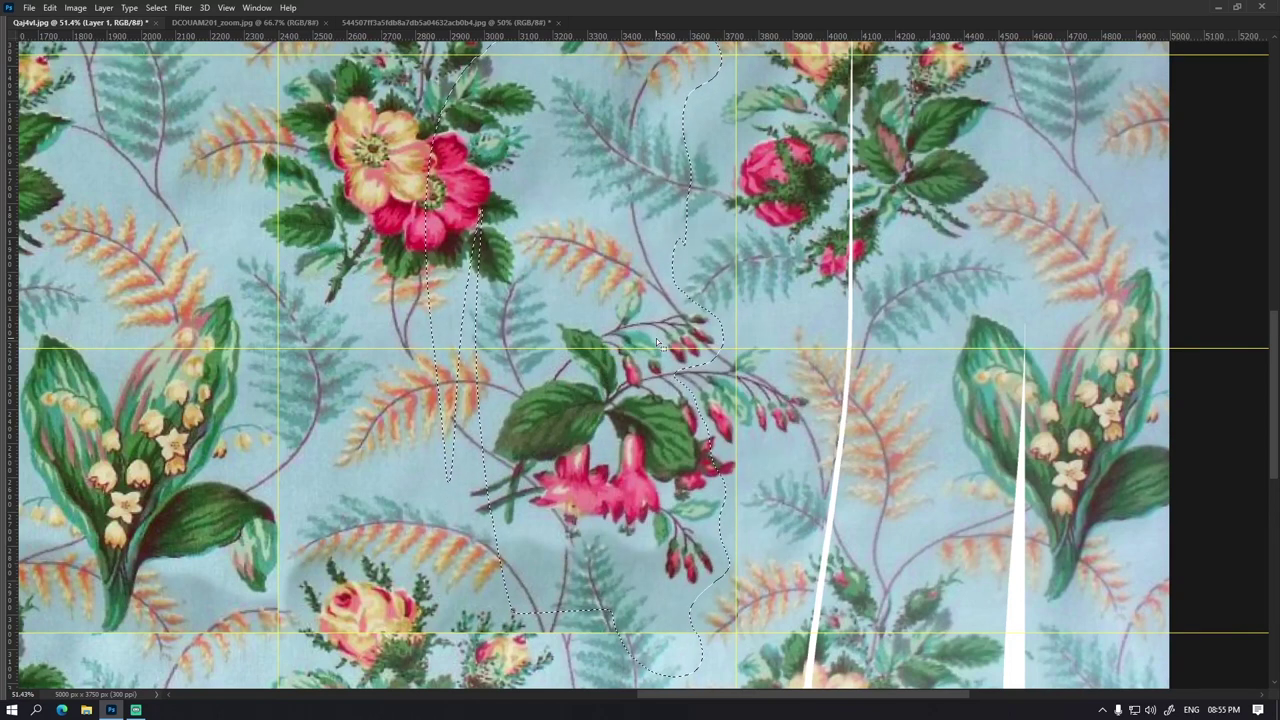
{"action": "key", "text": "ctrl+d"}
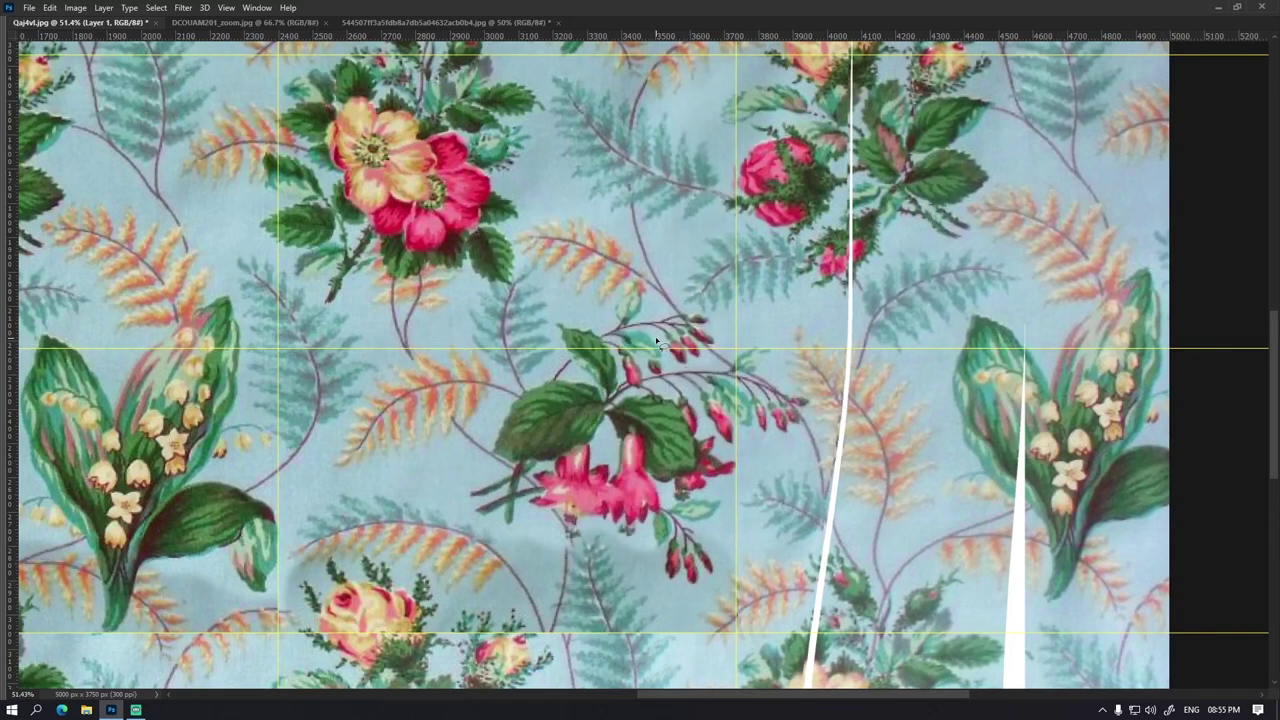
{"action": "key", "text": "ctrl+minus"}
{"action": "key", "text": "ctrl+minus"}
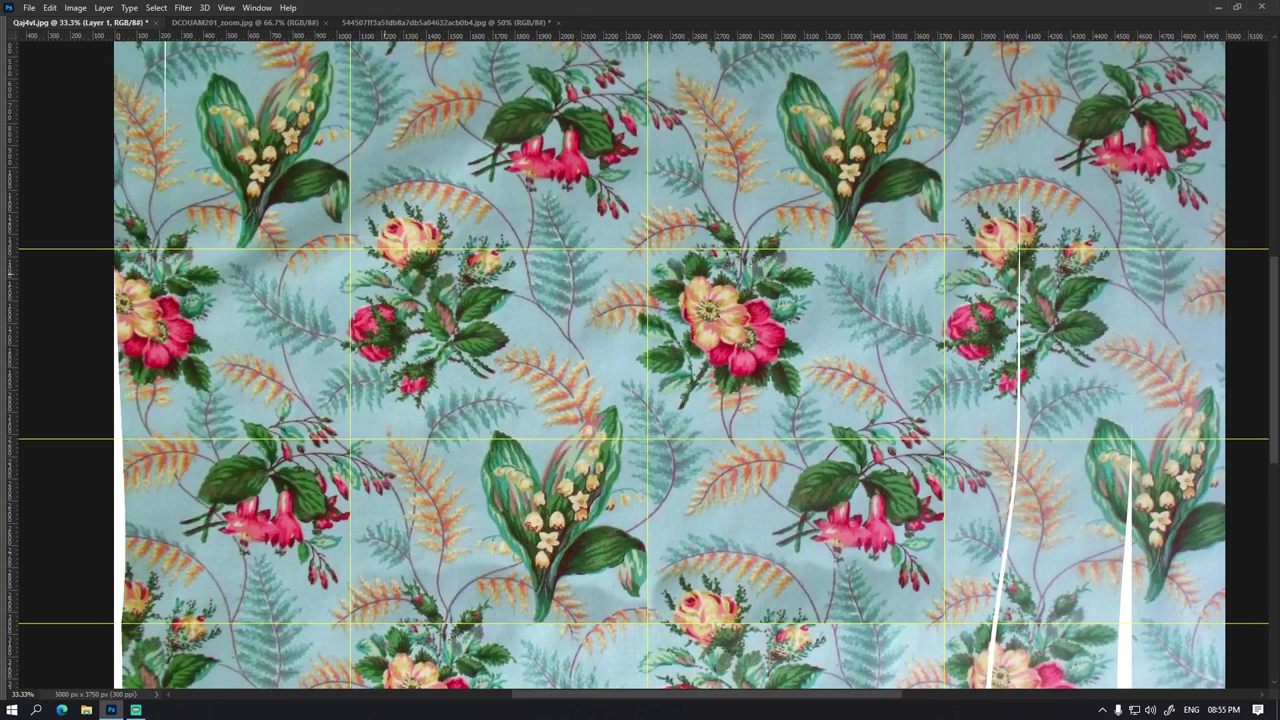
Step: Crop the canvas to the single repeat tile marked by the guides
{"action": "left_click_drag", "start_coordinate": [350, 248], "coordinate": [960, 632]}
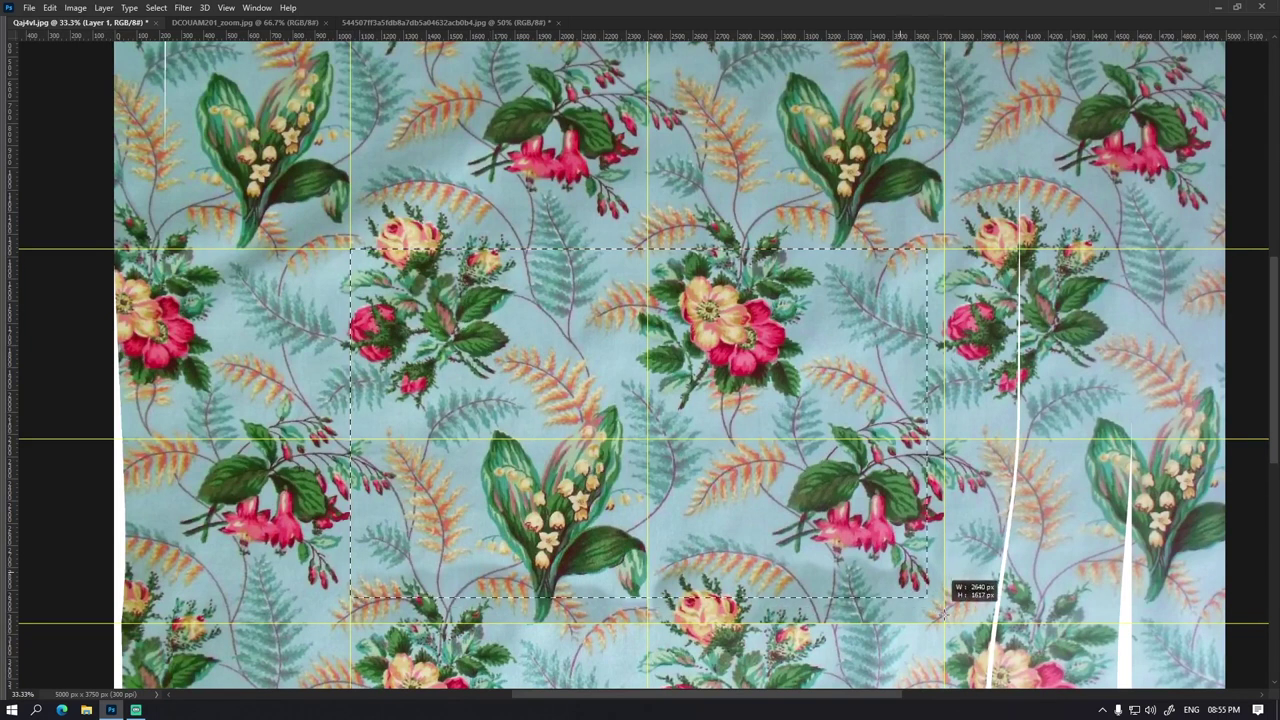
{"action": "left_click_drag", "start_coordinate": [960, 632], "coordinate": [945, 623]}
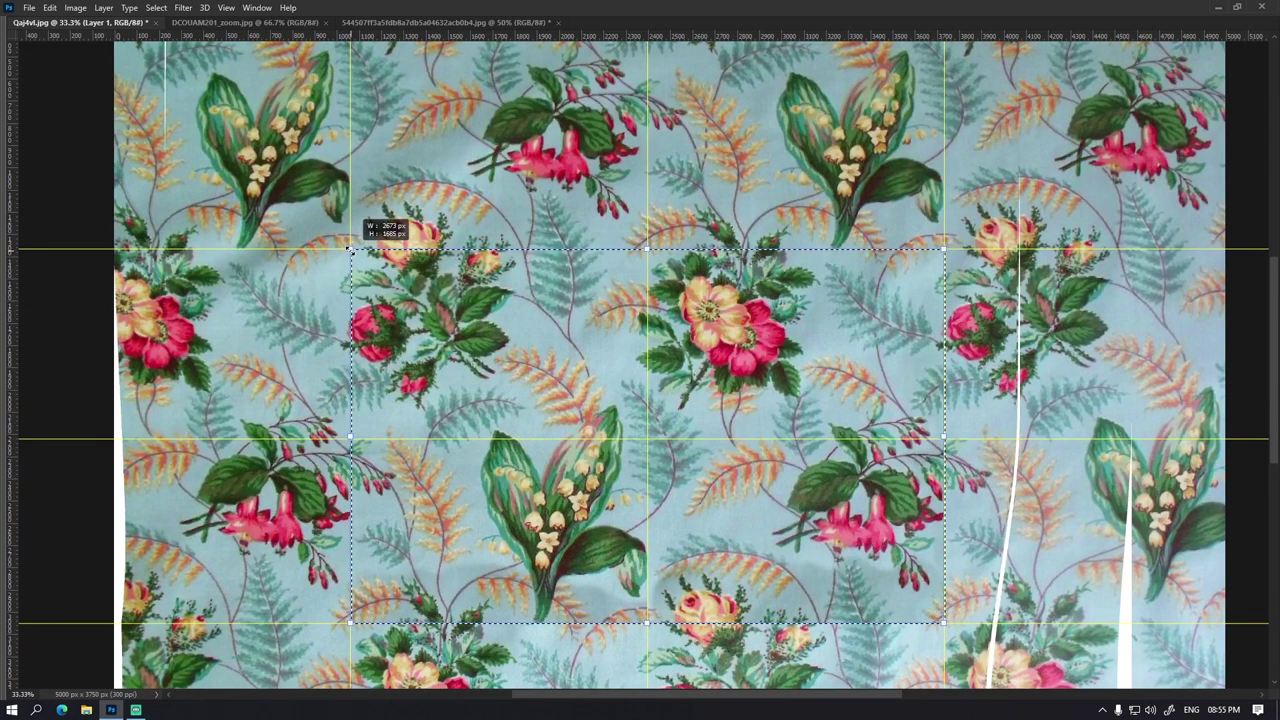
{"action": "key", "text": "alt+i"}
{"action": "key", "text": "p"}
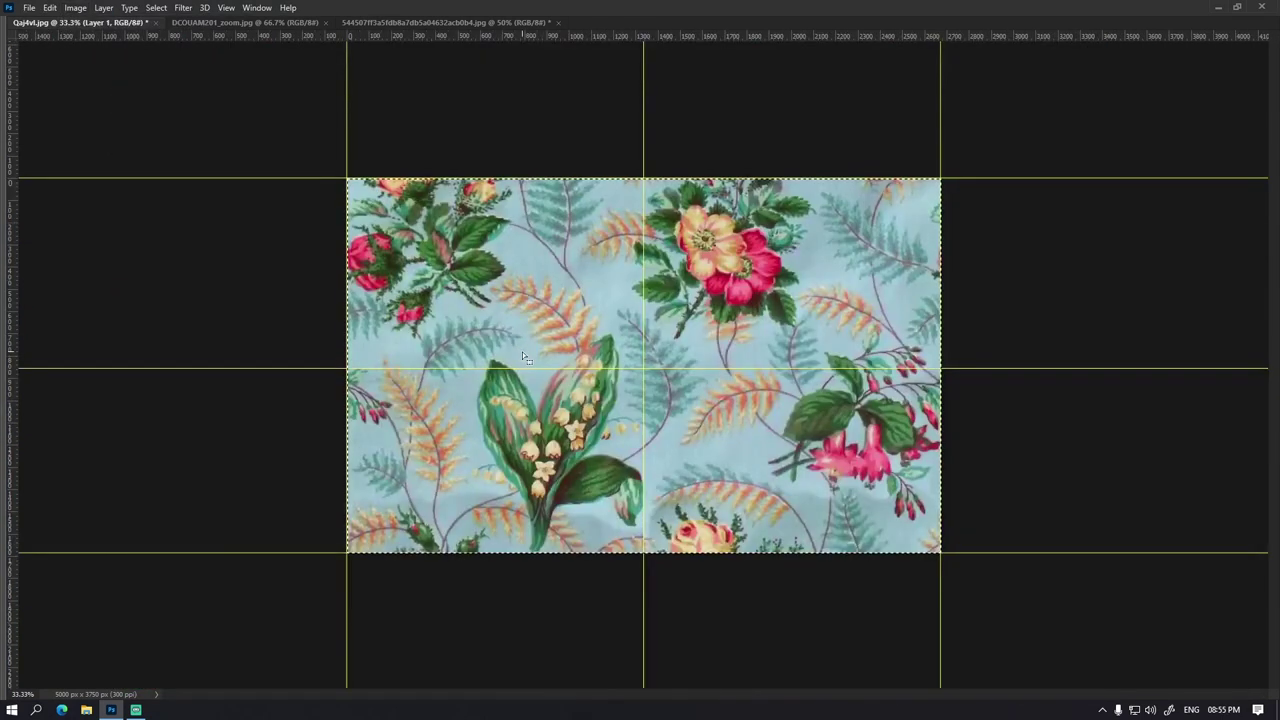
Step: Clear all guides, zoom out, restore the panels, and select the whole tile
{"action": "key", "text": "alt+v"}
{"action": "key", "text": "Down"}
{"action": "key", "text": "Down"}
{"action": "key", "text": "Down"}
{"action": "key", "text": "Right"}
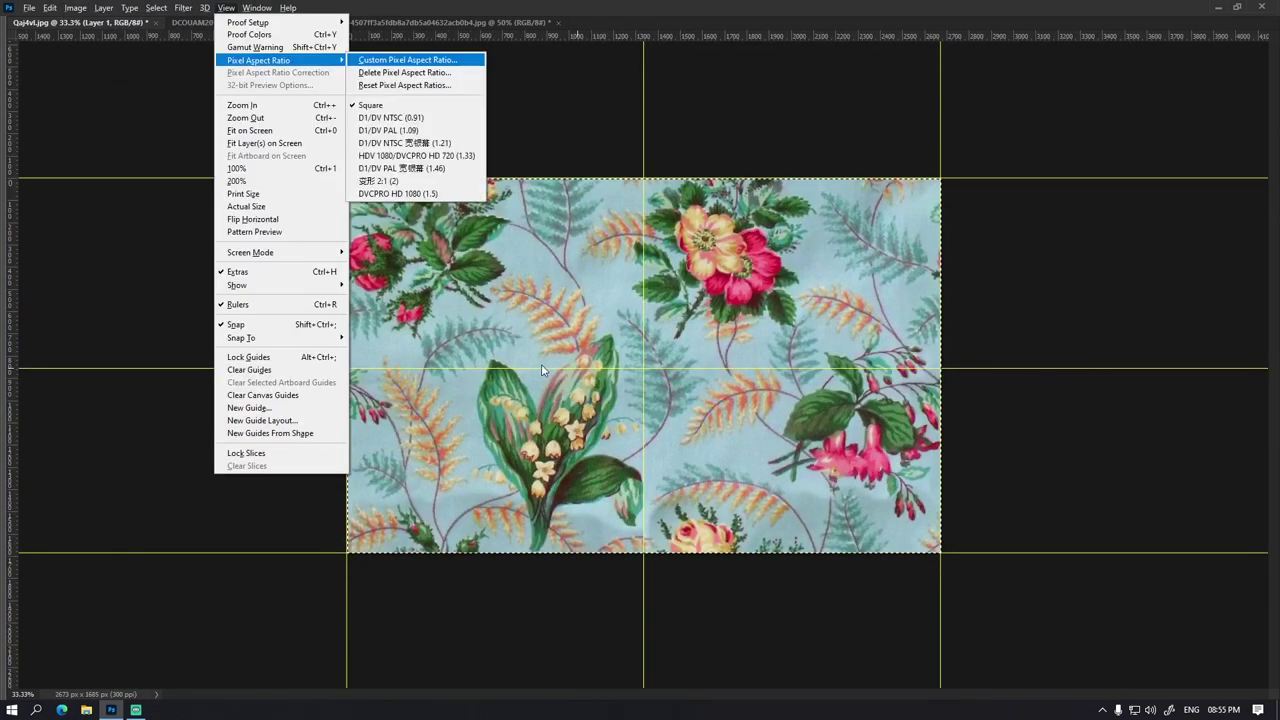
{"action": "key", "text": "Left"}
{"action": "key", "text": "Down"}
{"action": "key", "text": "Down"}
{"action": "key", "text": "Return"}
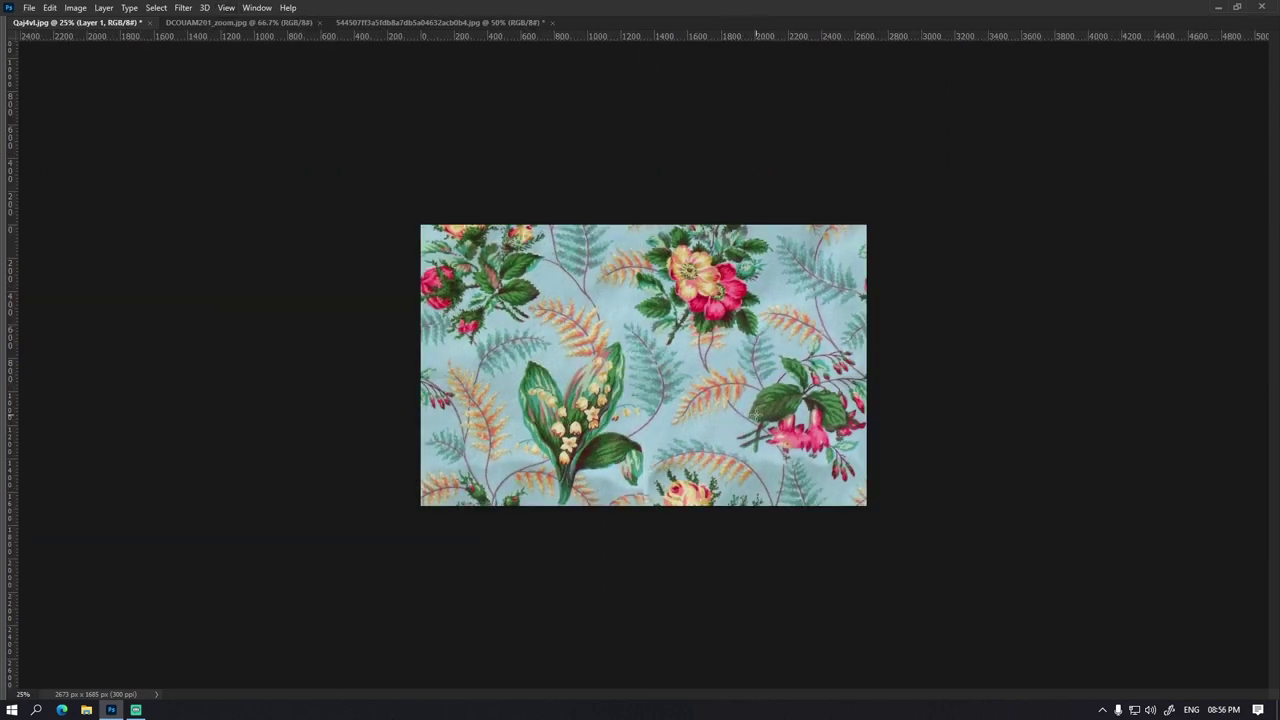
{"action": "key", "text": "Tab"}
{"action": "key", "text": "ctrl+a"}
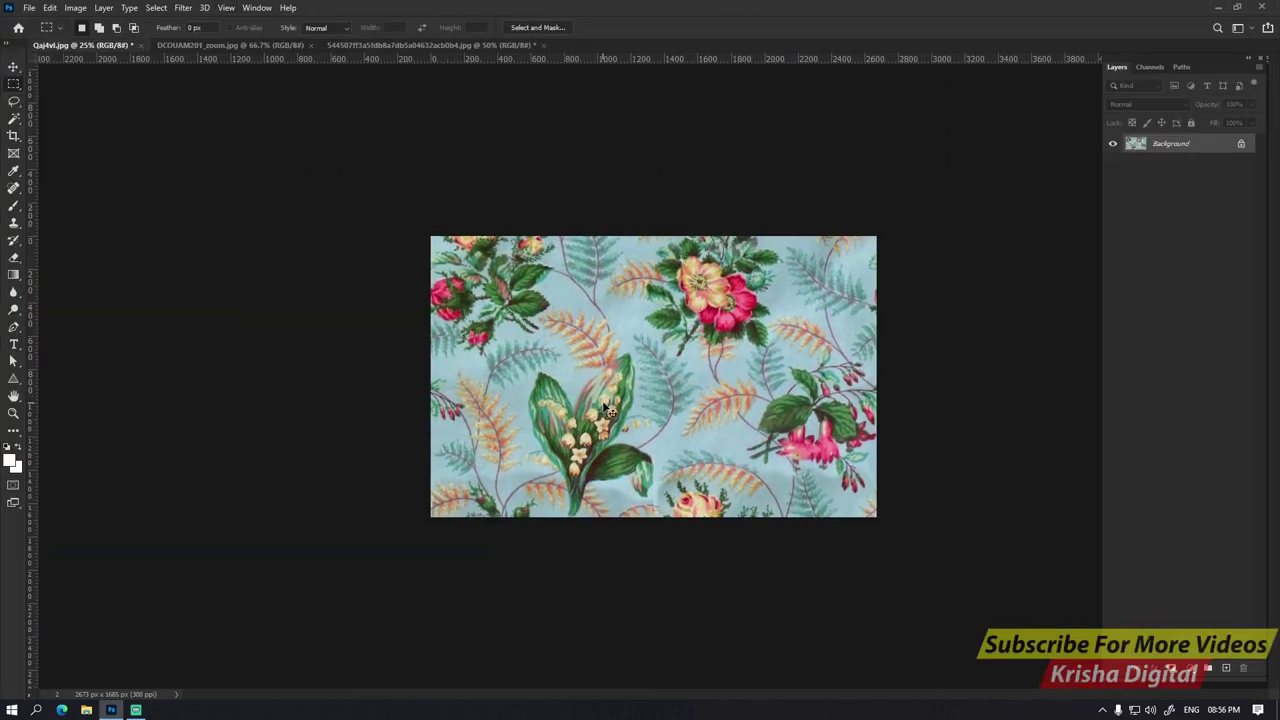
{"action": "left_click_drag", "start_coordinate": [600, 407], "coordinate": [744, 344]}
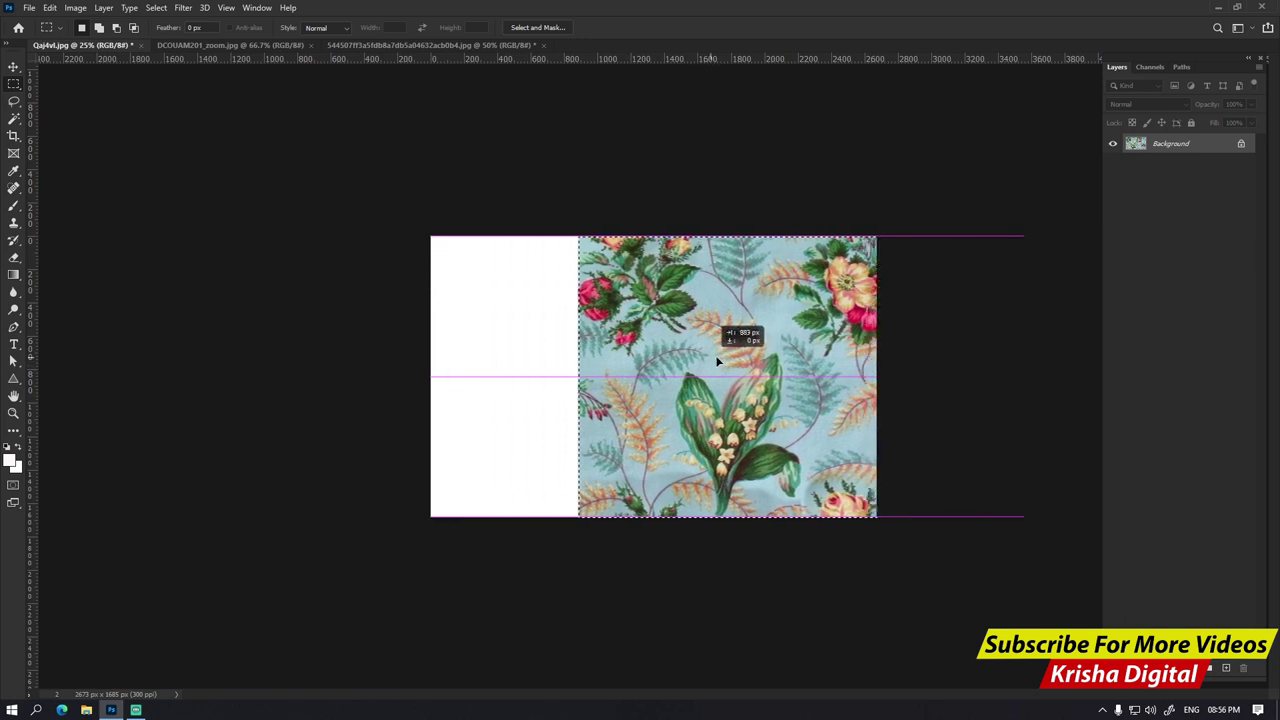
{"action": "left_click_drag", "start_coordinate": [839, 350], "coordinate": [382, 367]}
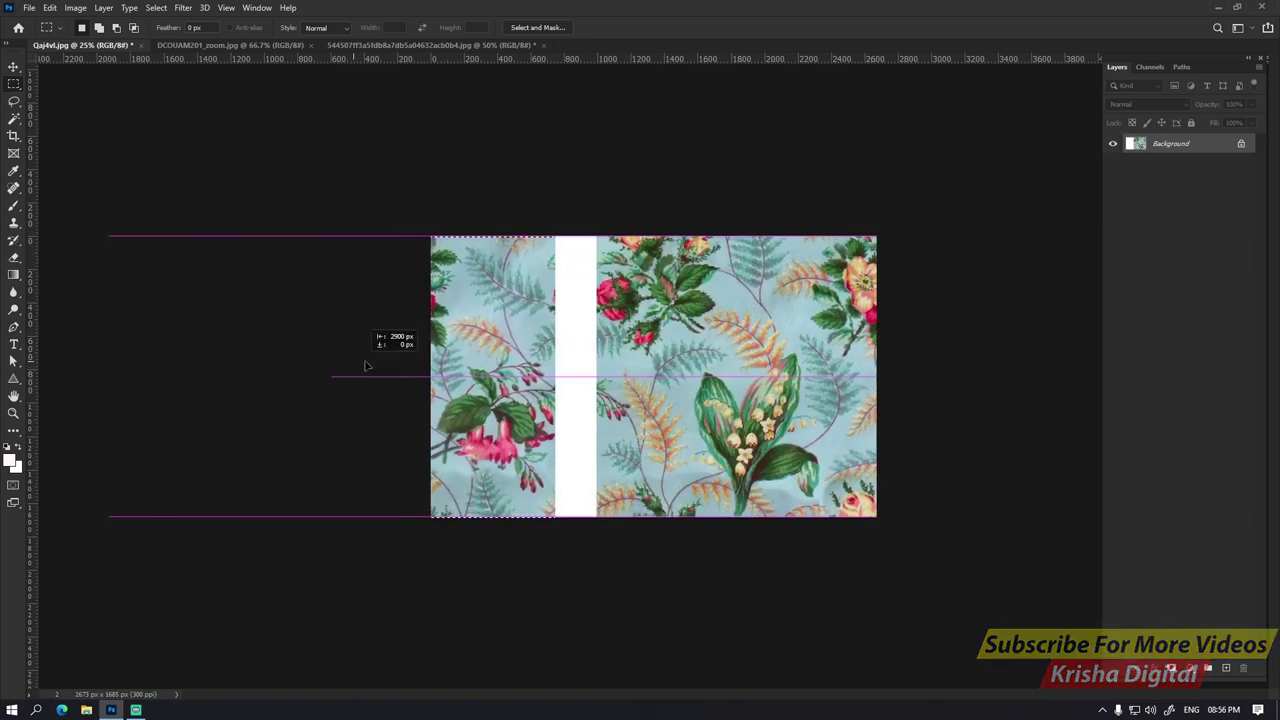
{"action": "left_click_drag", "start_coordinate": [382, 367], "coordinate": [386, 366]}
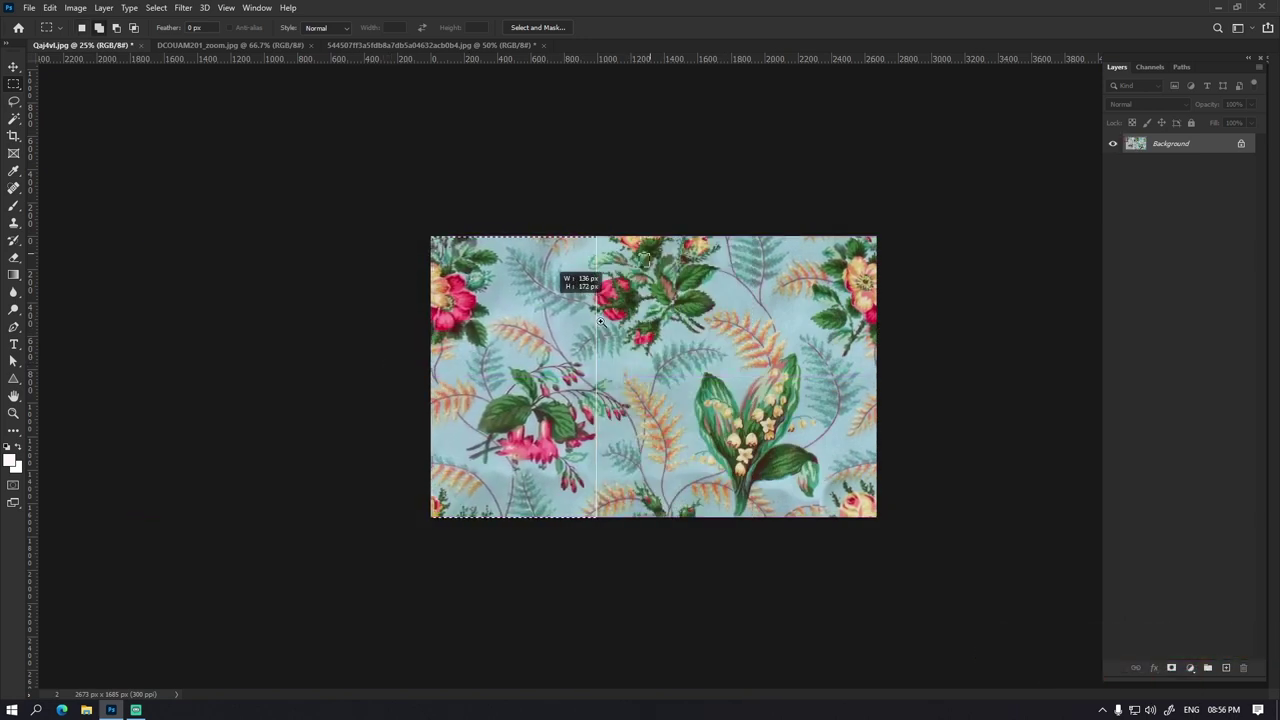
{"action": "scroll", "coordinate": [594, 371], "scroll_direction": "up", "scroll_amount": 10}
{"action": "key", "text": "ctrl+Right"}
{"action": "key", "text": "ctrl+Right"}
{"action": "key", "text": "ctrl+Right"}
{"action": "key", "text": "ctrl+Right"}
{"action": "key", "text": "ctrl+Right"}
{"action": "scroll", "coordinate": [584, 353], "scroll_direction": "down", "scroll_amount": 10}
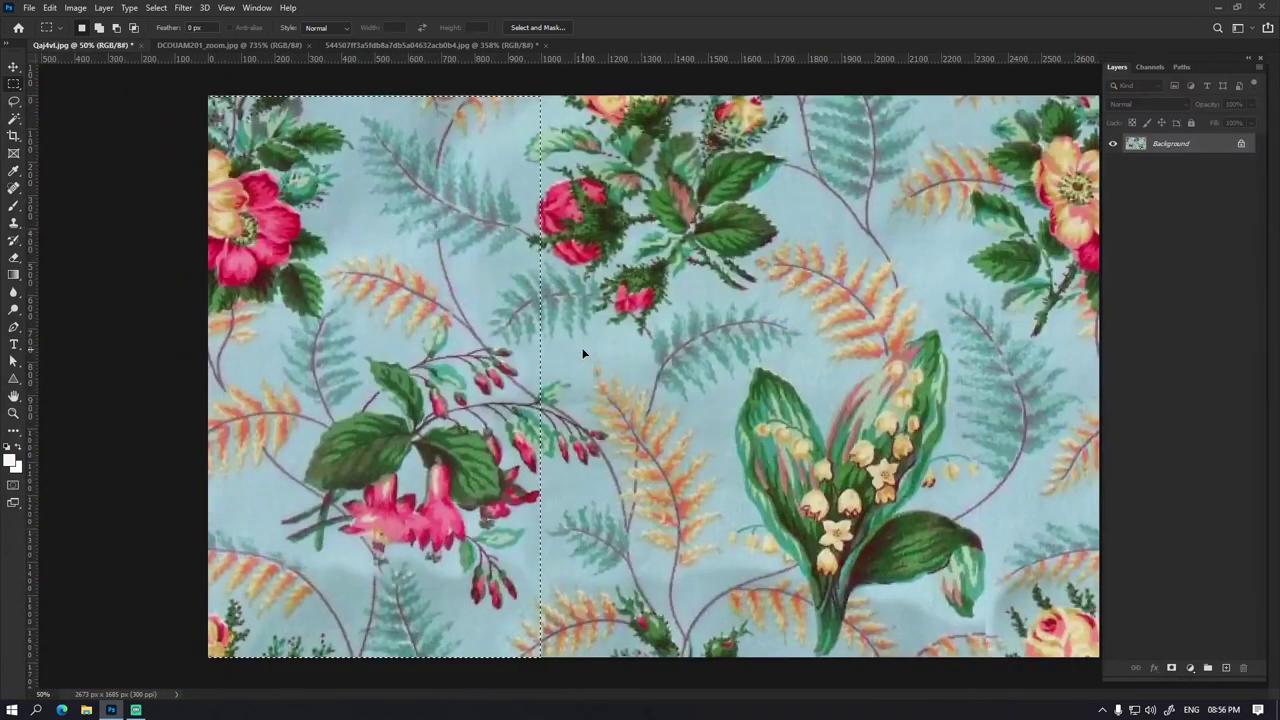
{"action": "scroll", "coordinate": [522, 255], "scroll_direction": "down", "scroll_amount": 3}
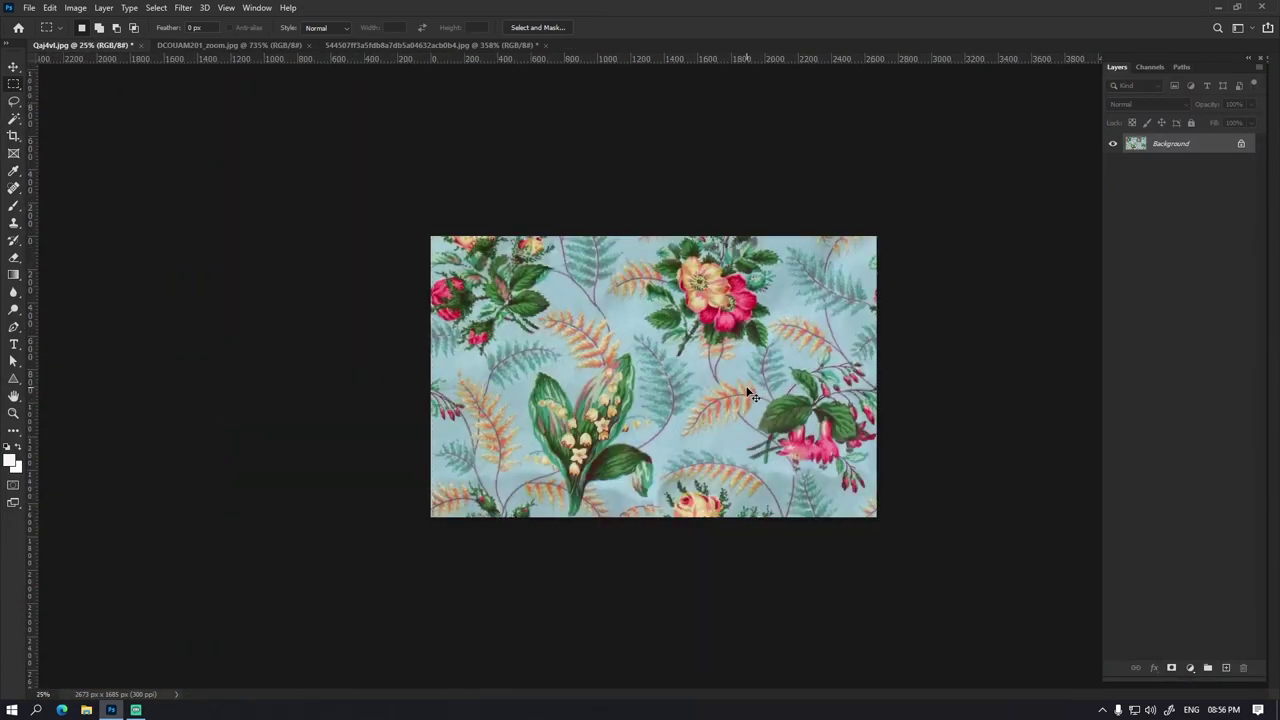
{"action": "mouse_move", "coordinate": [748, 385]}
{"action": "left_mouse_down"}
{"action": "mouse_move", "coordinate": [678, 463]}
{"action": "mouse_move", "coordinate": [662, 197]}
{"action": "left_mouse_up"}
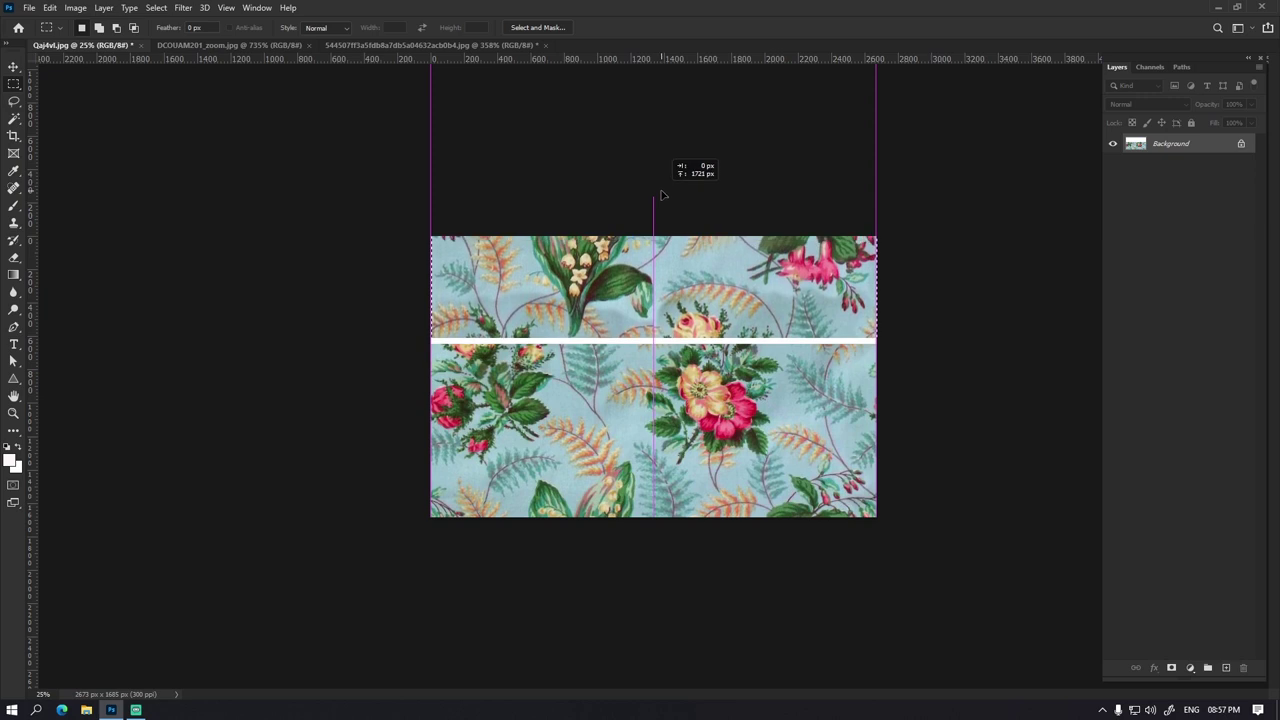
{"action": "left_click_drag", "start_coordinate": [662, 197], "coordinate": [663, 199]}
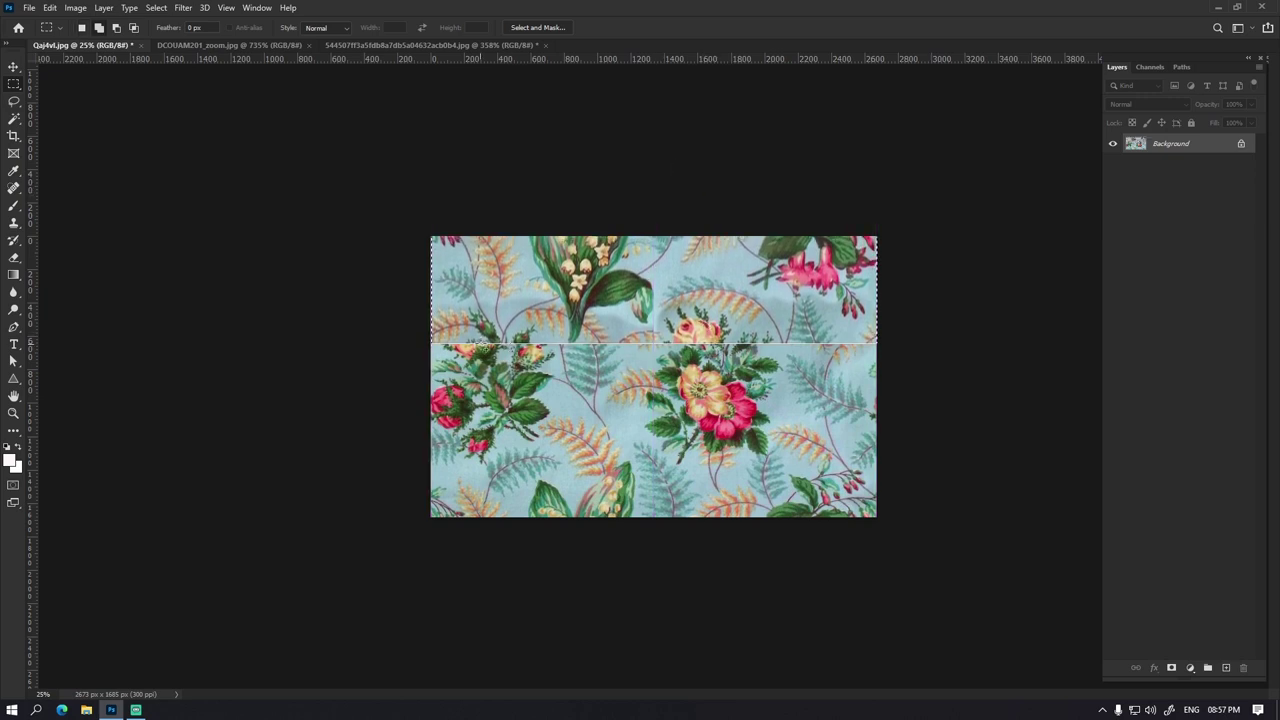
{"action": "left_click", "coordinate": [578, 341], "text": "ctrl"}
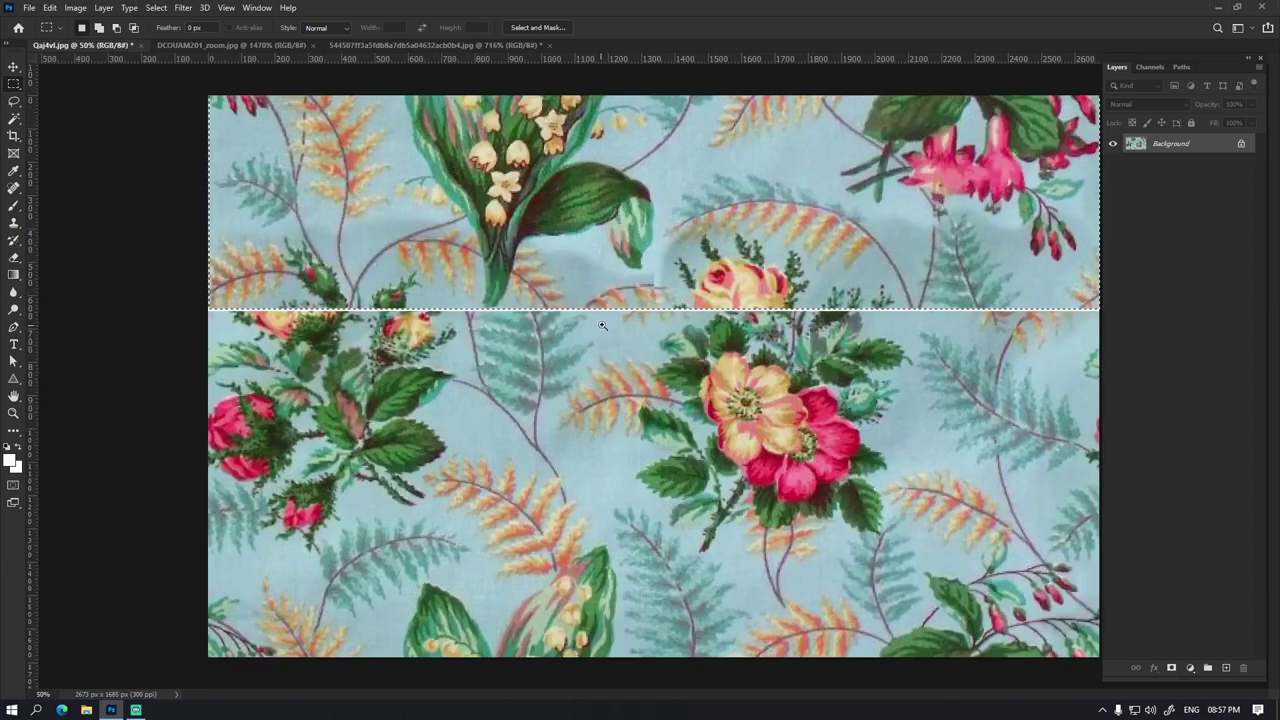
{"action": "left_click", "coordinate": [659, 328], "text": "alt"}
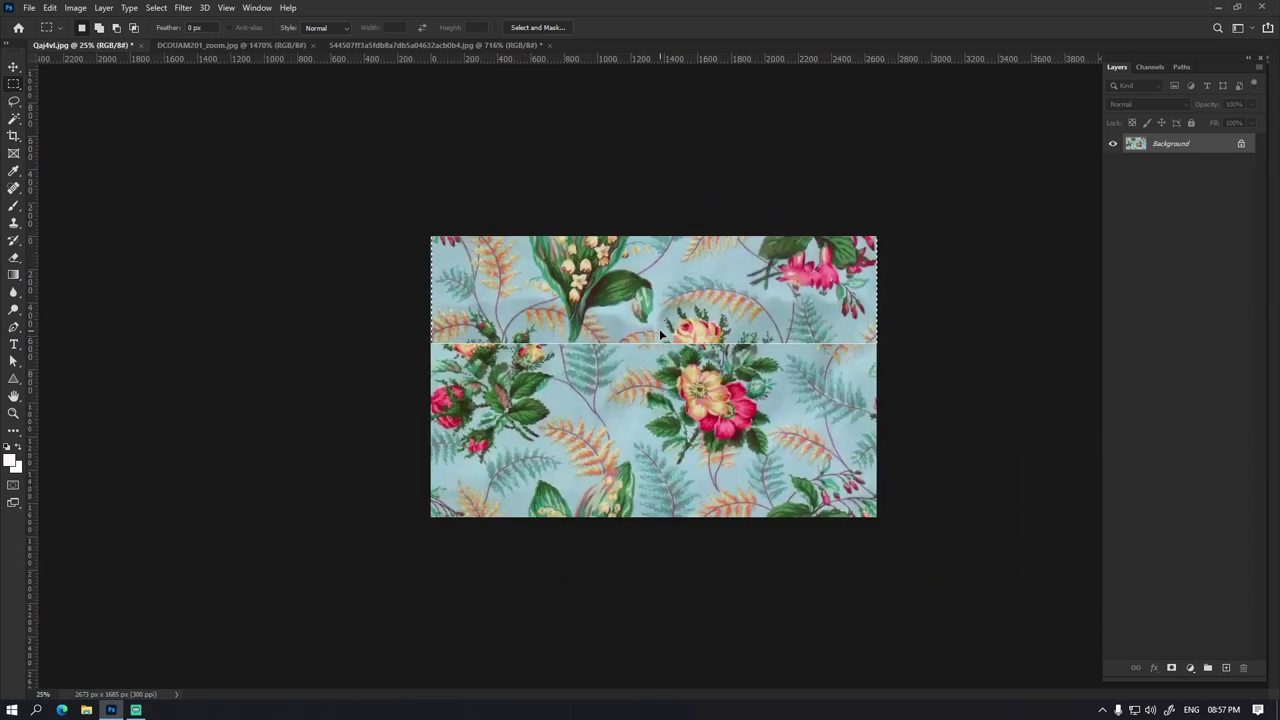
{"action": "key", "text": "BackSpace"}
{"action": "key", "text": "ctrl+shift+i"}
{"action": "key", "text": "ctrl+z"}
{"action": "key", "text": "ctrl+shift+z"}
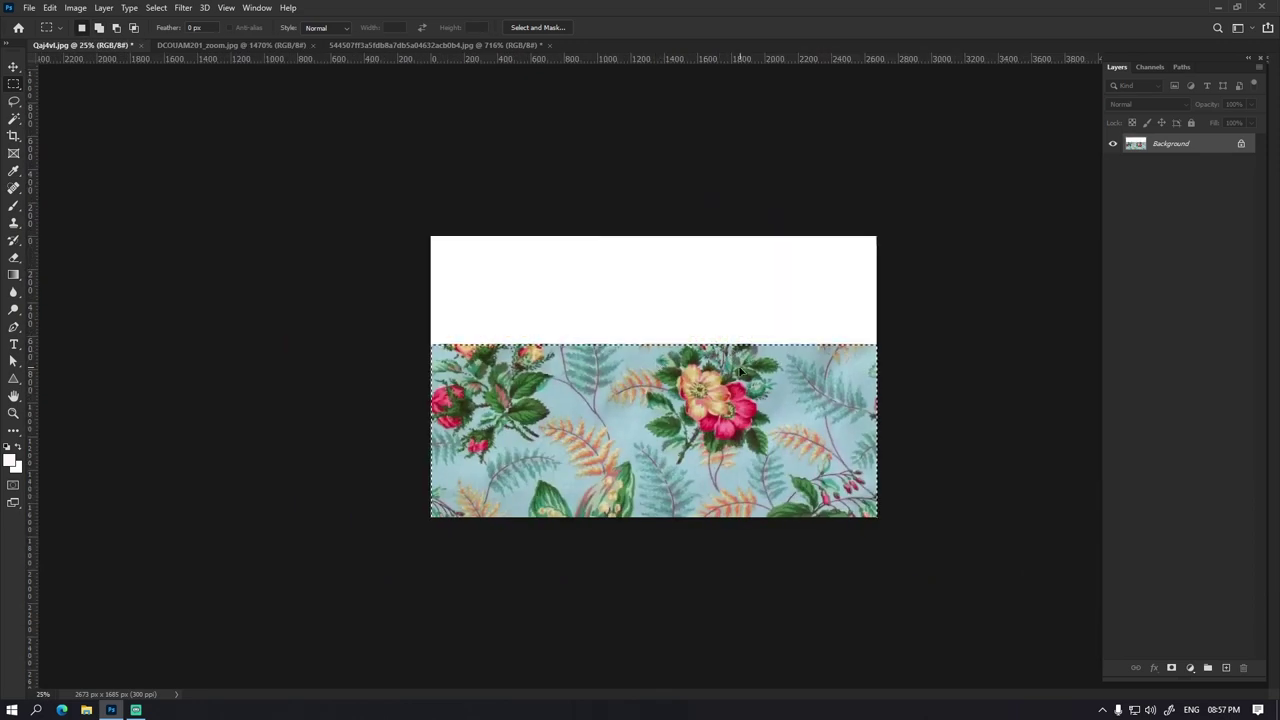
{"action": "key", "text": "ctrl+z"}
{"action": "key", "text": "ctrl+z"}
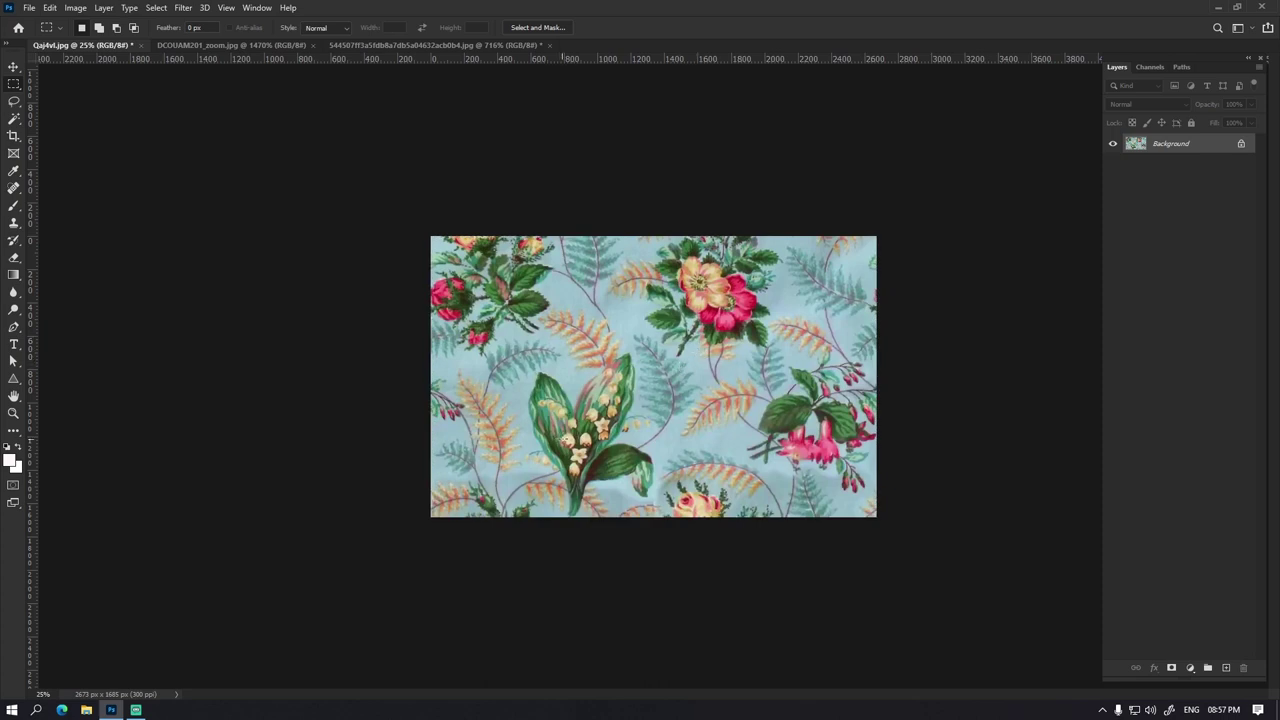
Step: Try resolution 150 in Image Size, then cancel to keep the tile's original size
{"action": "key", "text": "ctrl+alt+i"}
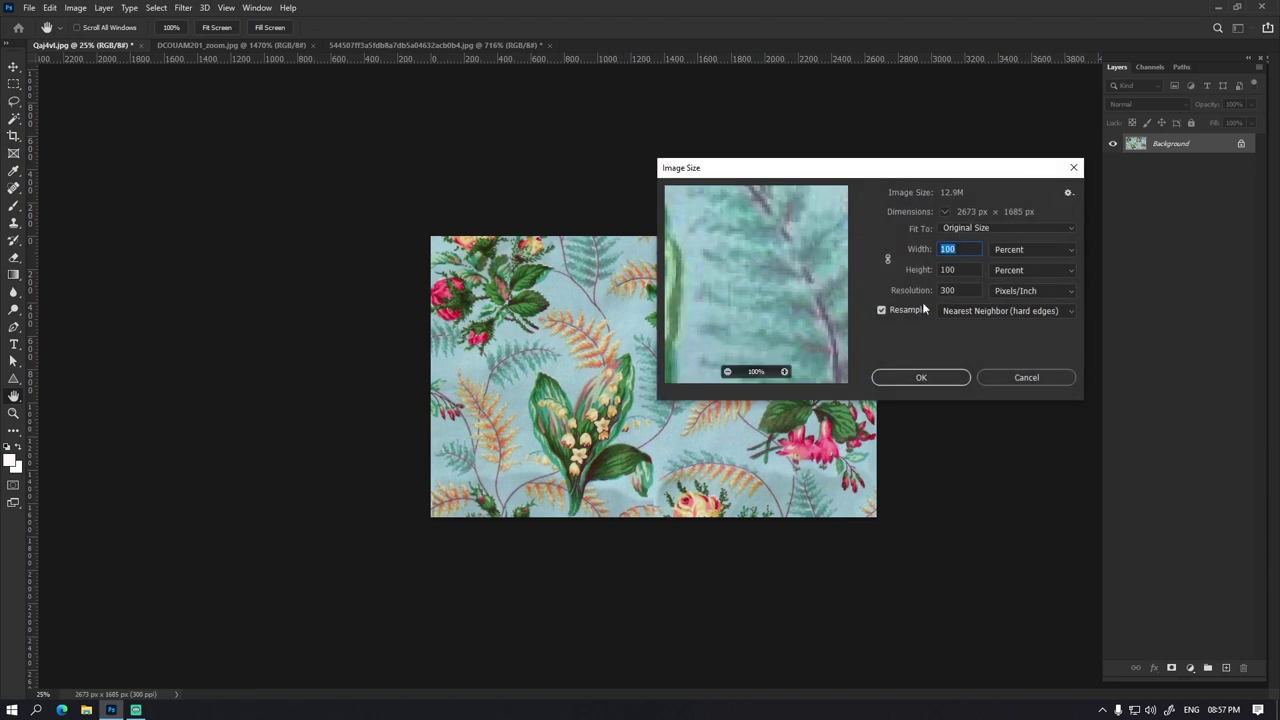
{"action": "left_click", "coordinate": [966, 291]}
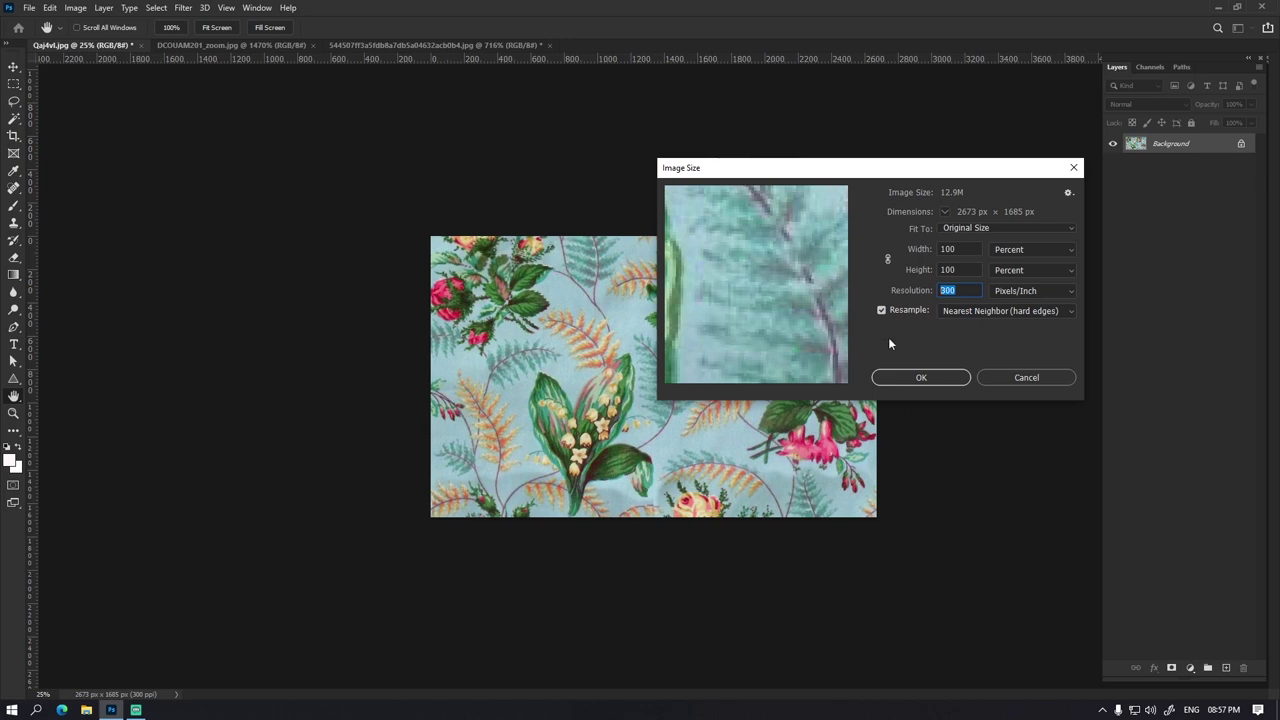
{"action": "type", "text": "150"}
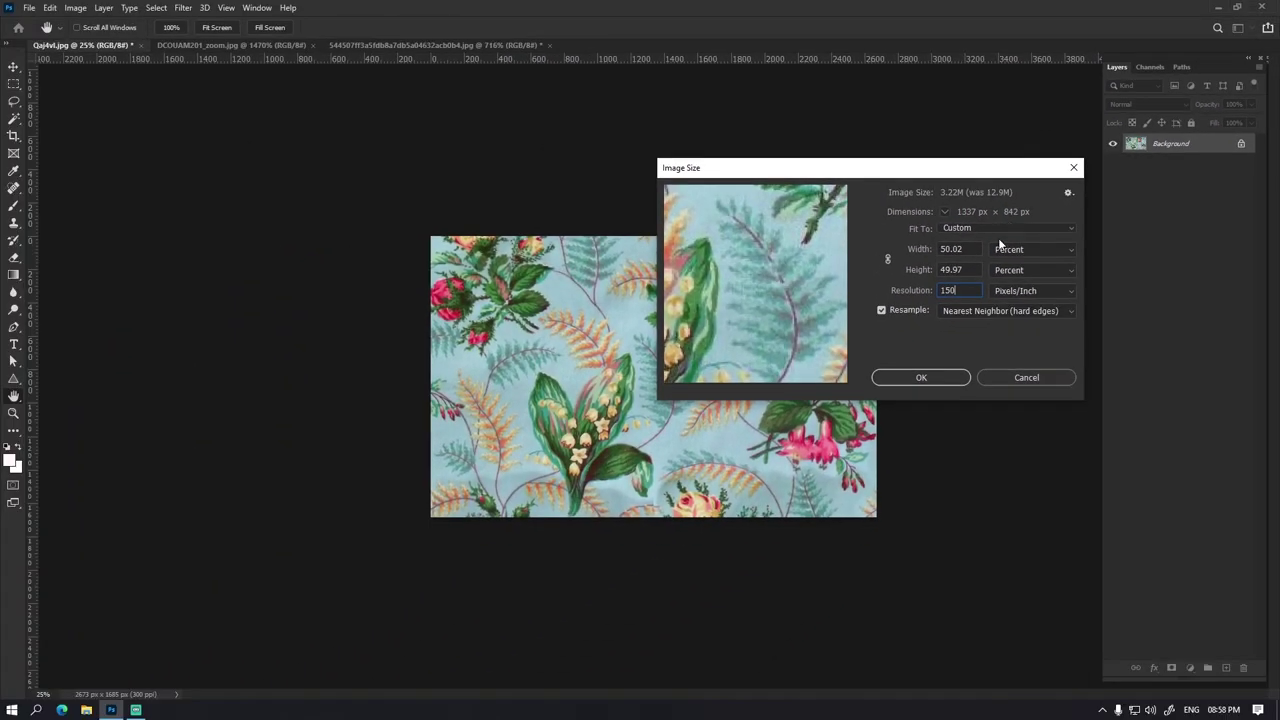
{"action": "left_click", "coordinate": [990, 378]}
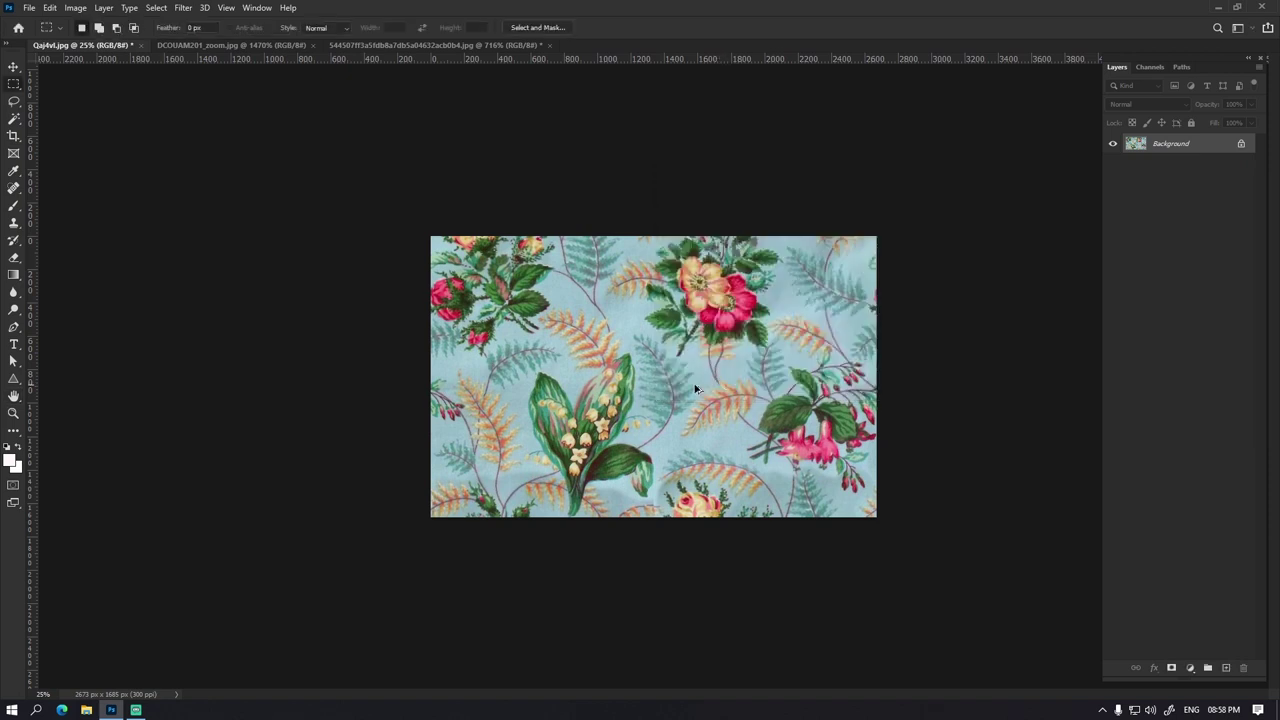
{"action": "left_click", "coordinate": [185, 8]}
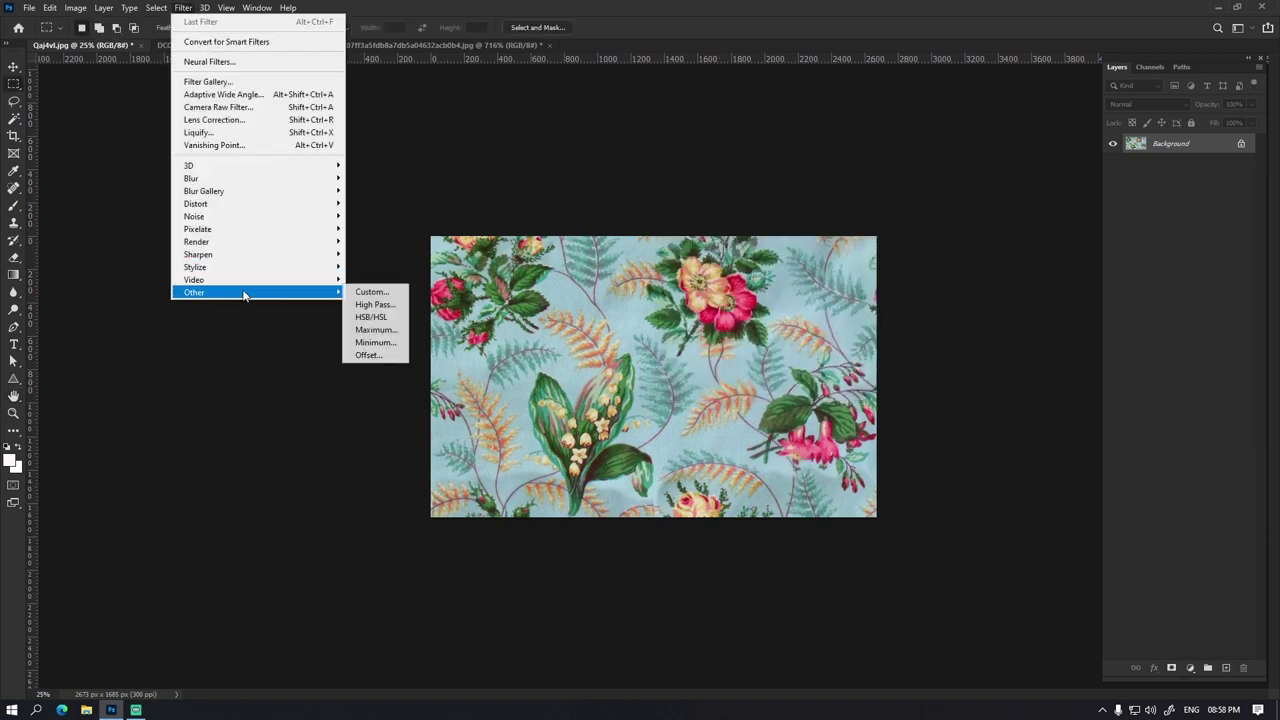
Step: Apply Offset with Horizontal 0 and Vertical +842, wrapping around, then zoom in
{"action": "left_click", "coordinate": [390, 357]}
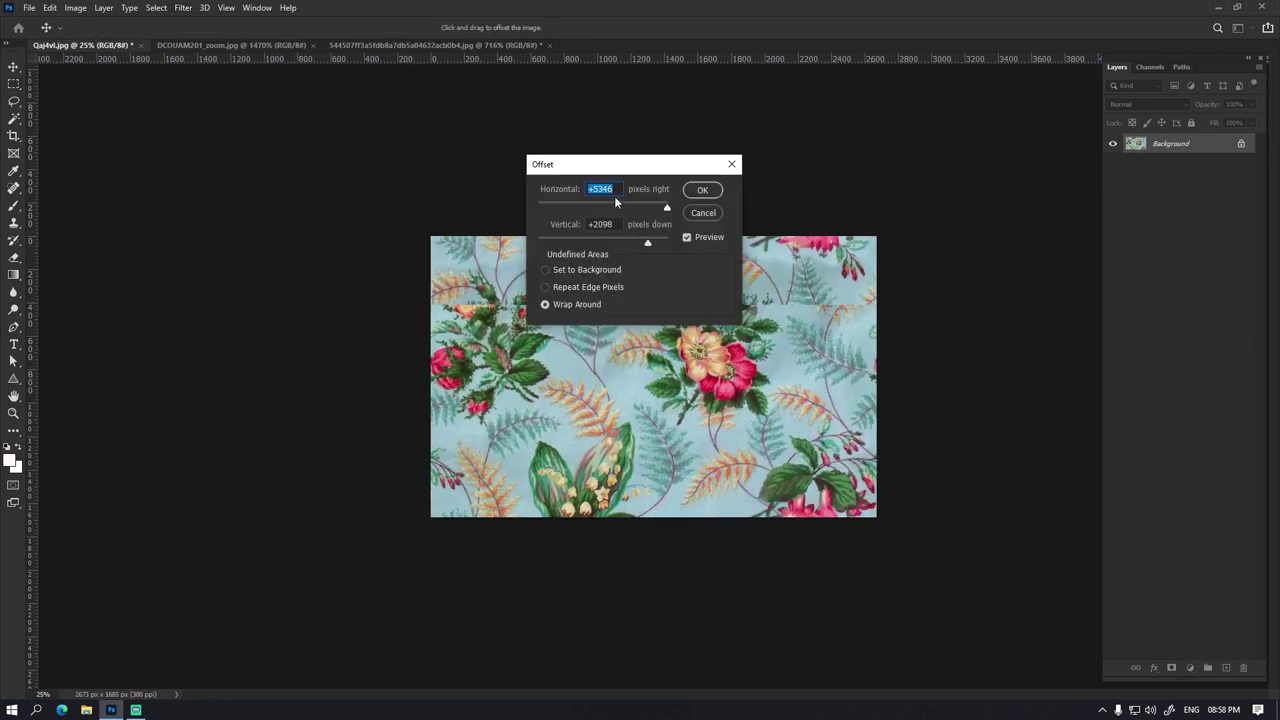
{"action": "key", "text": "Tab"}
{"action": "key", "text": "shift+Tab"}
{"action": "key", "text": "Tab"}
{"action": "type", "text": "0"}
{"action": "type", "text": "84"}
{"action": "type", "text": "2"}
{"action": "key", "text": "shift+Tab"}
{"action": "type", "text": "0"}
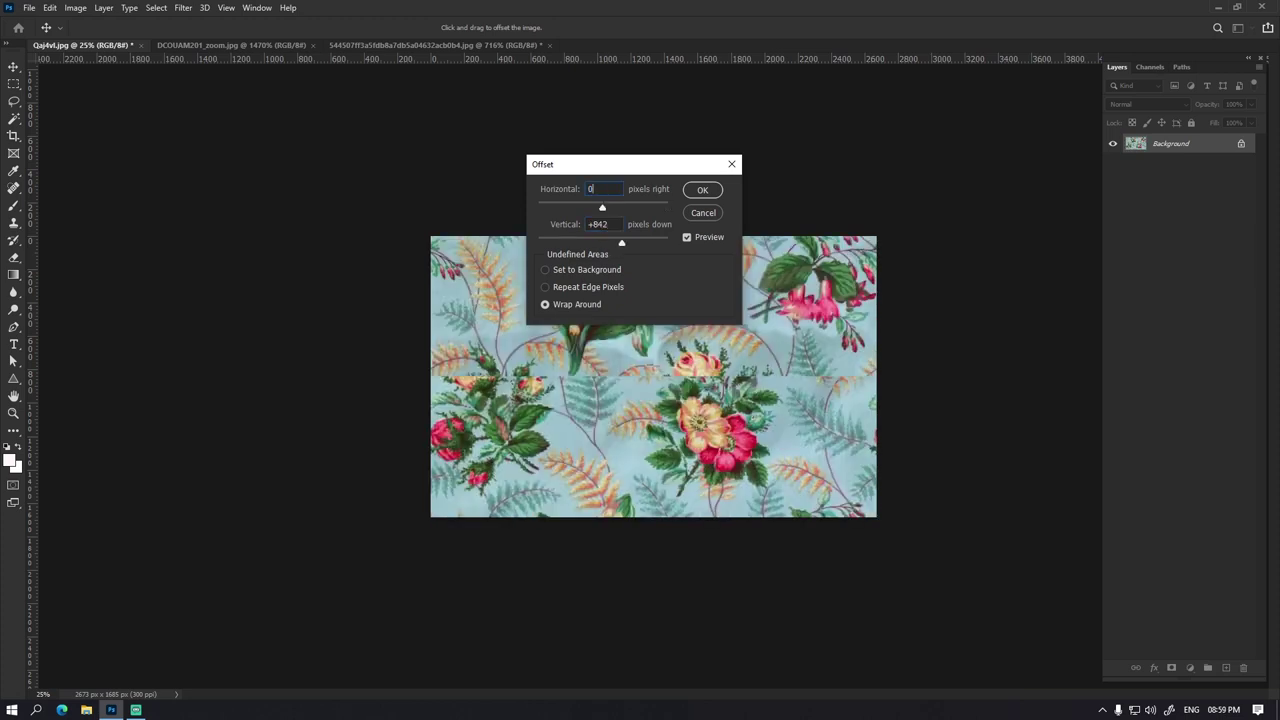
{"action": "key", "text": "Return"}
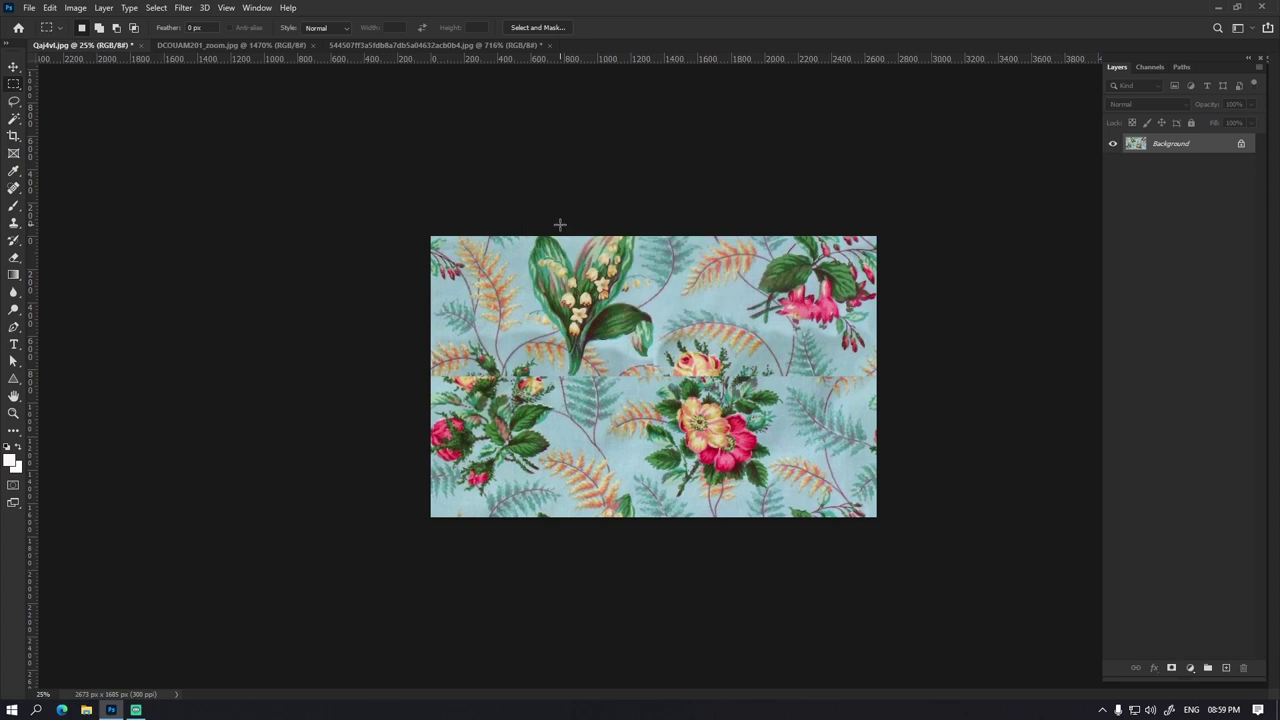
{"action": "key", "text": "ctrl+plus"}
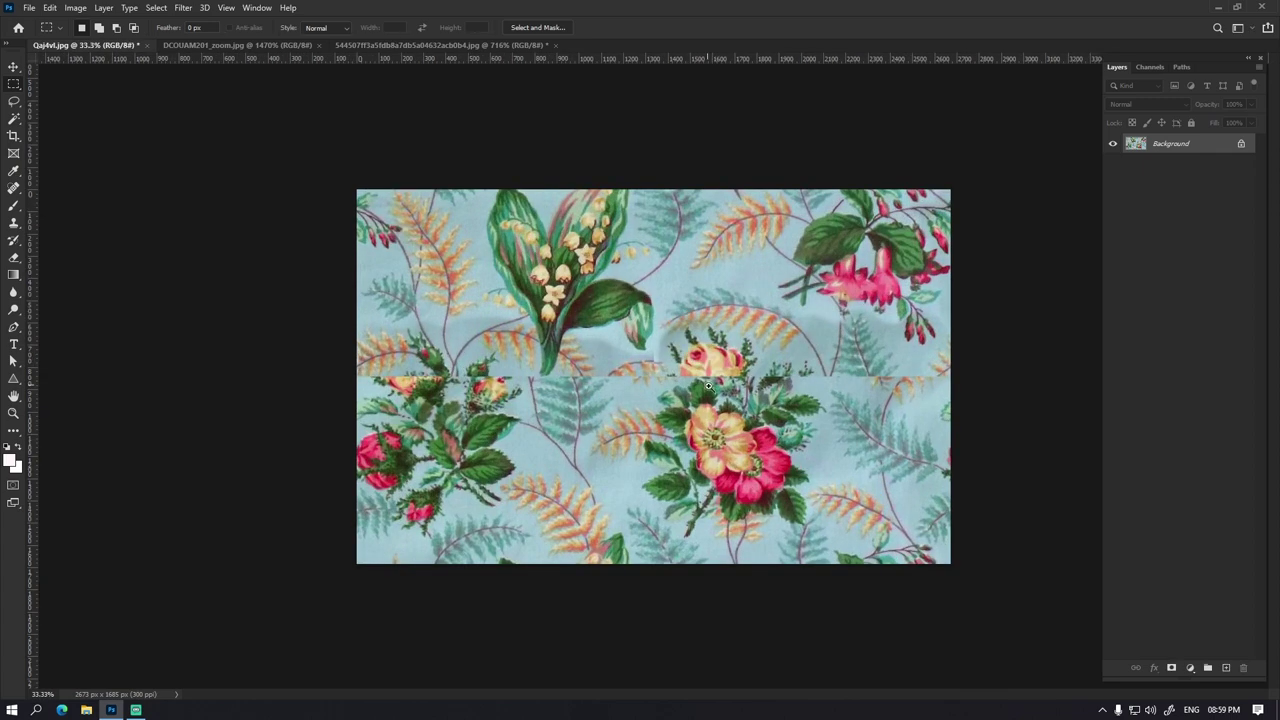
Step: Select the whole tile, then shrink the selection up to the horizontal seam so only the lily half is selected
{"action": "key", "text": "ctrl+a"}
{"action": "key", "text": "alt+s"}
{"action": "key", "text": "t"}
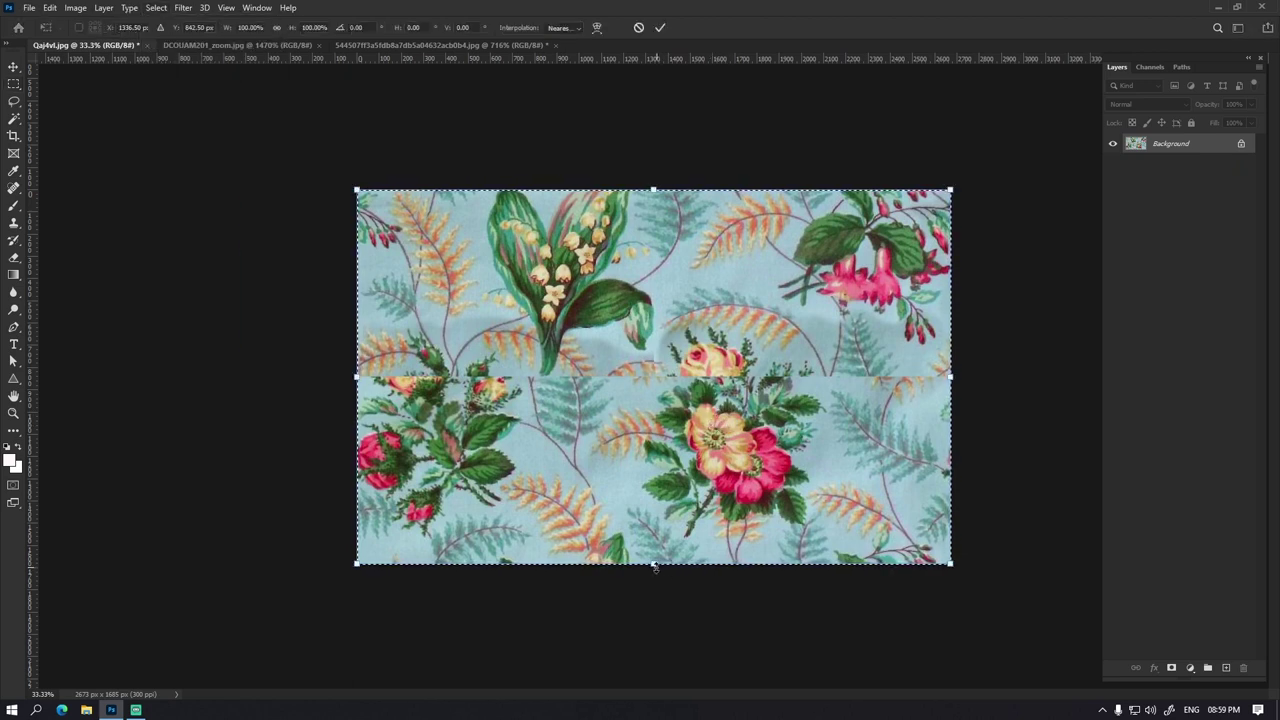
{"action": "left_click_drag", "start_coordinate": [653, 563], "coordinate": [654, 393]}
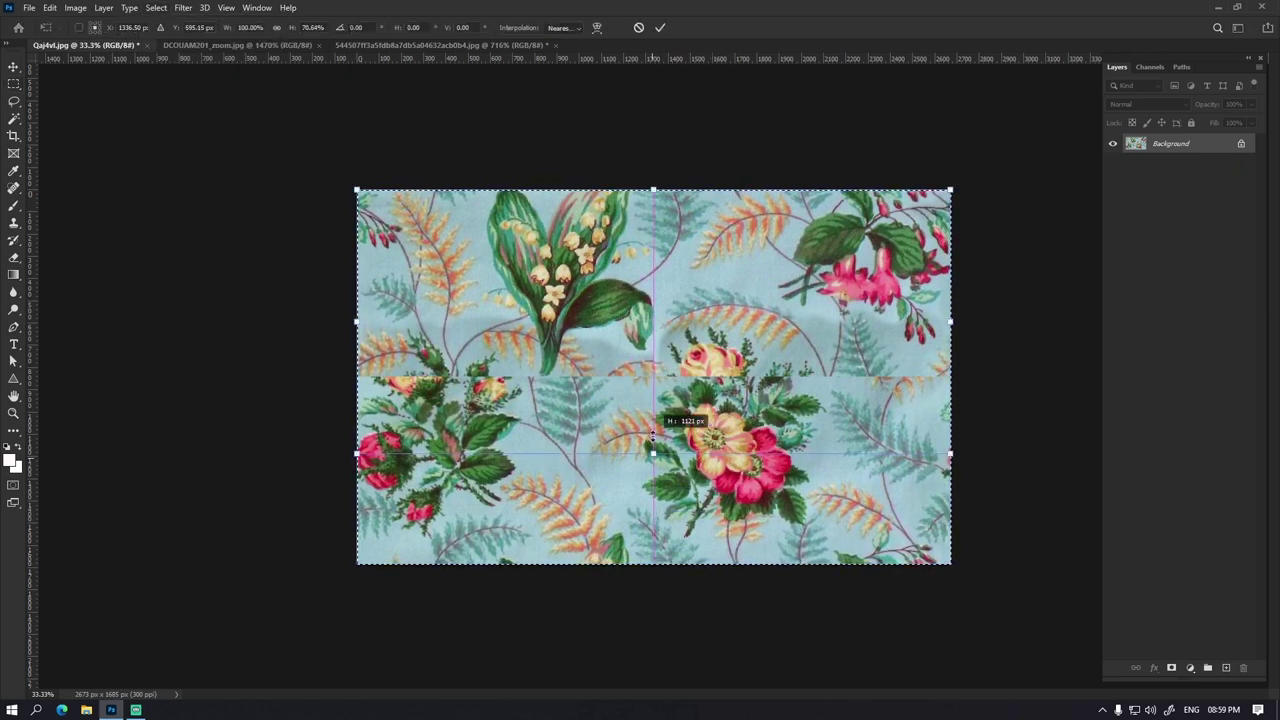
{"action": "key", "text": "Return"}
{"action": "scroll", "coordinate": [657, 171], "scroll_direction": "up", "scroll_amount": 2}
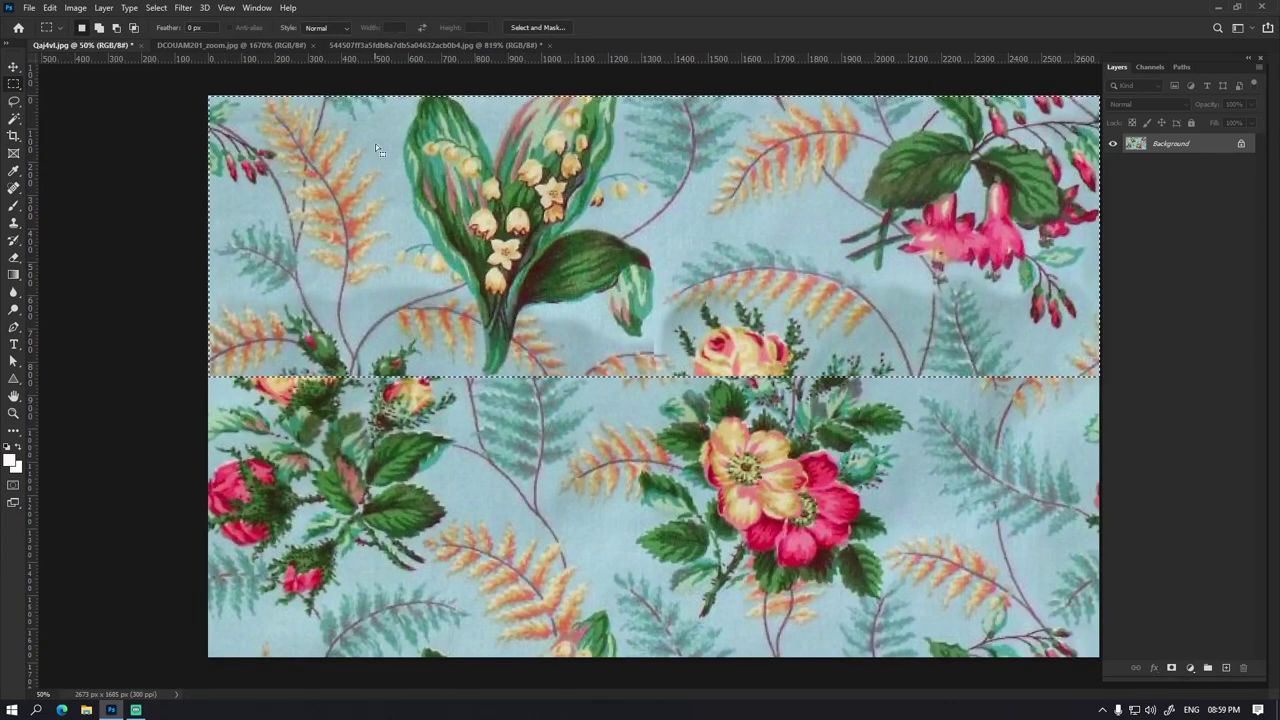
Step: Offset the selected top half with Vertical 0 and Horizontal 1337 pixels, wrapping around
{"action": "left_click", "coordinate": [183, 8]}
{"action": "mouse_move", "coordinate": [194, 292]}
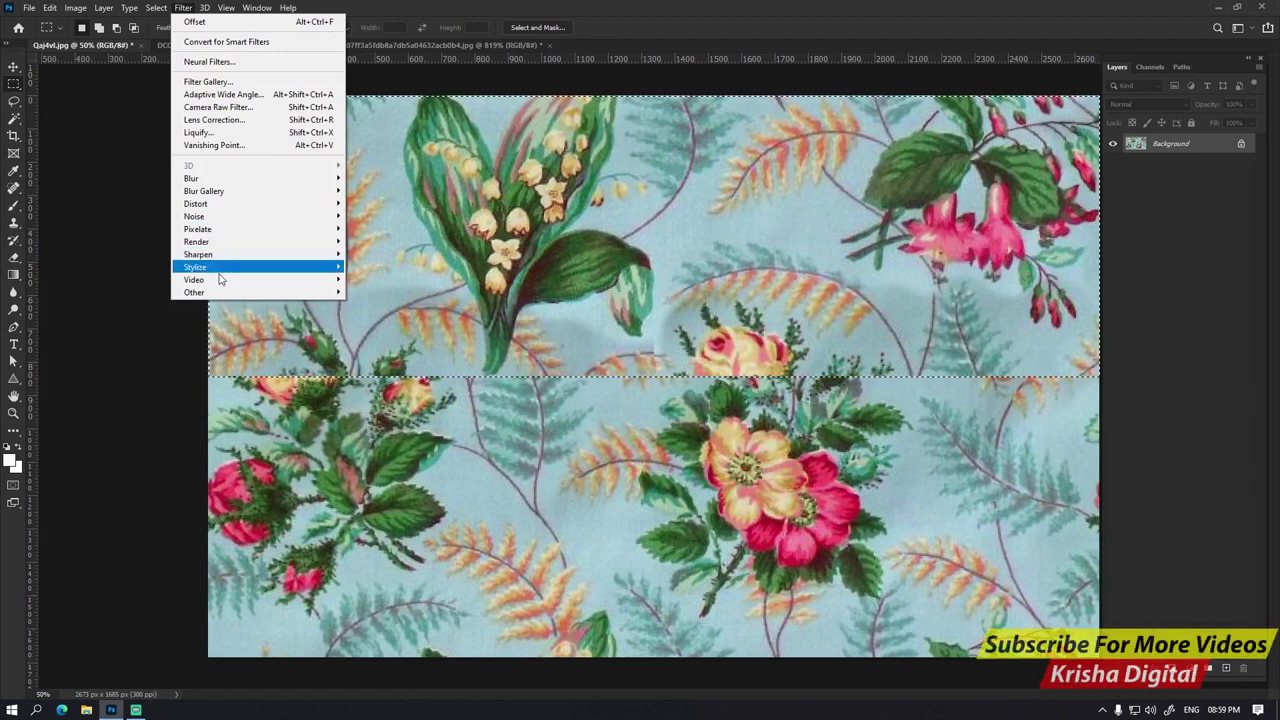
{"action": "left_click", "coordinate": [372, 355]}
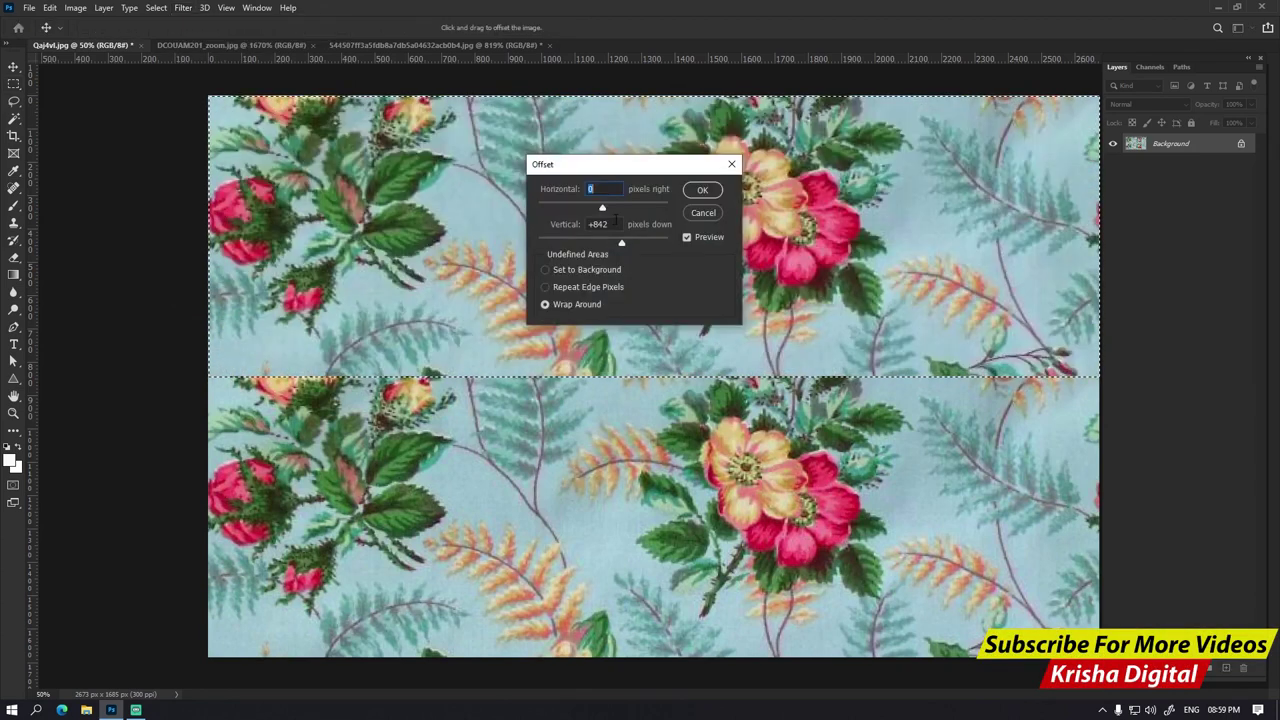
{"action": "type", "text": "0"}
{"action": "left_click", "coordinate": [536, 192]}
{"action": "type", "text": "13"}
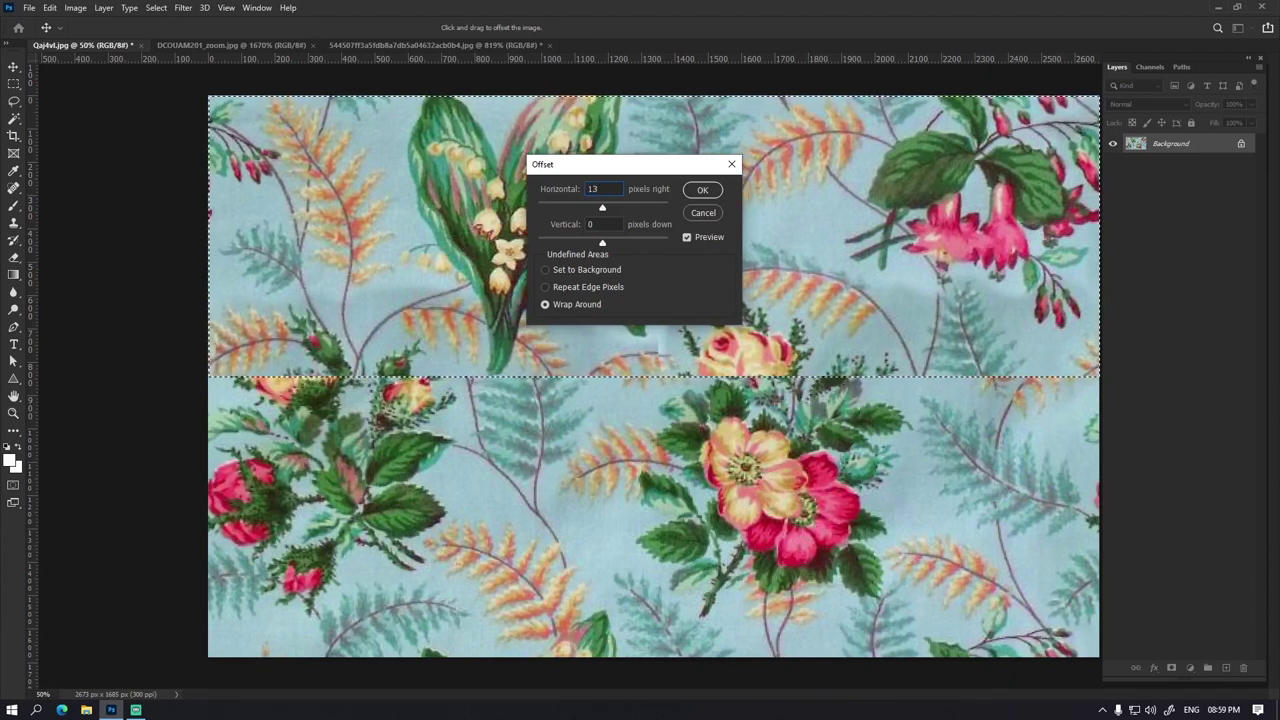
{"action": "type", "text": "37"}
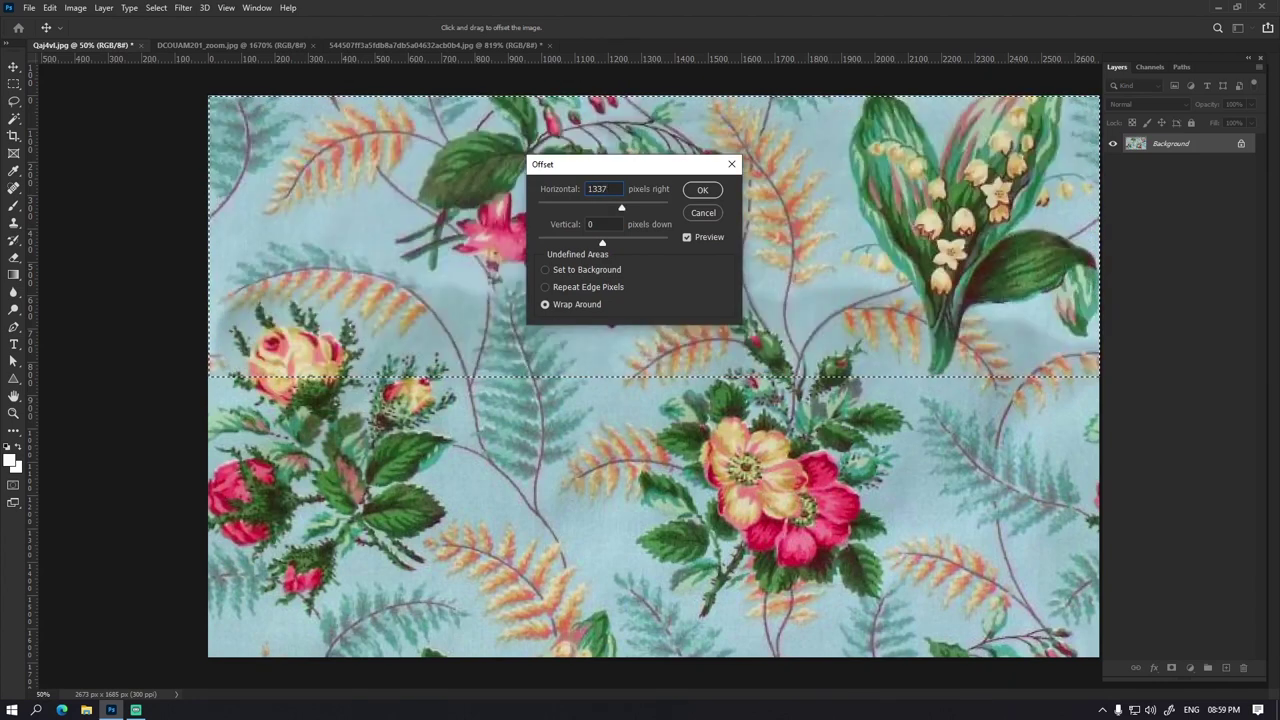
{"action": "key", "text": "Return"}
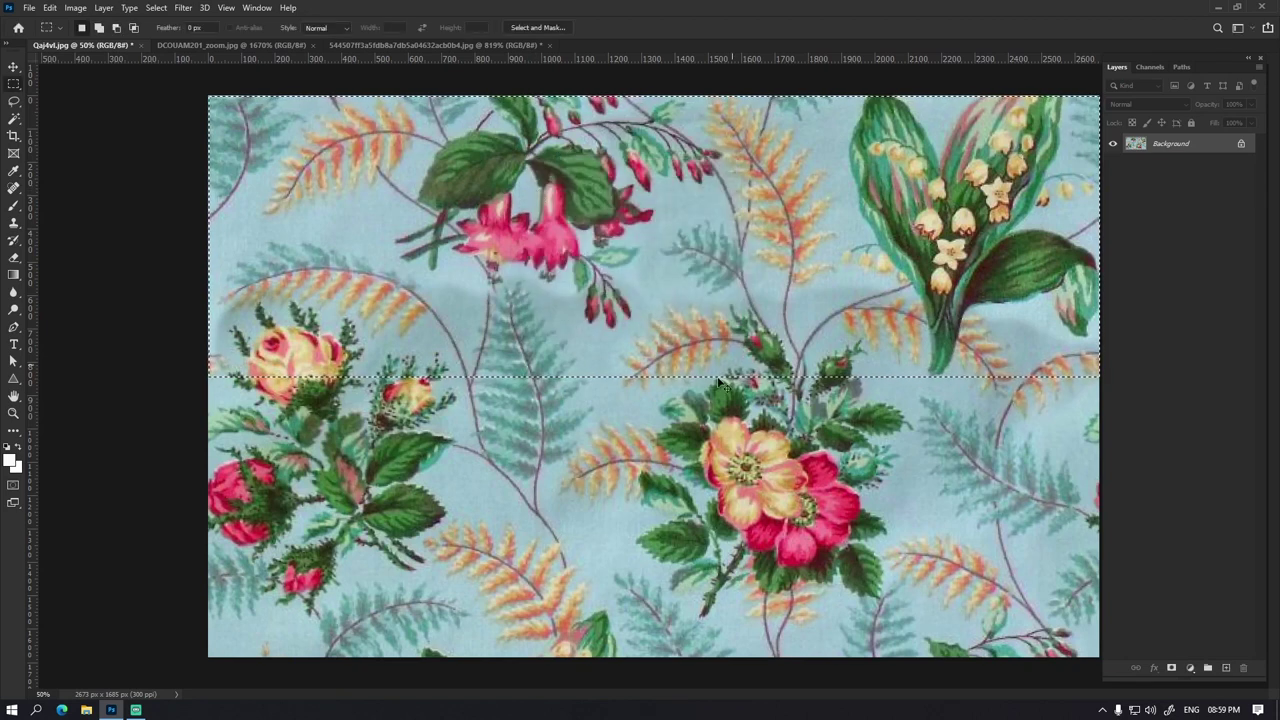
Step: Compare the offset with undo and redo, keep it, deselect and zoom out
{"action": "key", "text": "ctrl+z"}
{"action": "key", "text": "ctrl+a"}
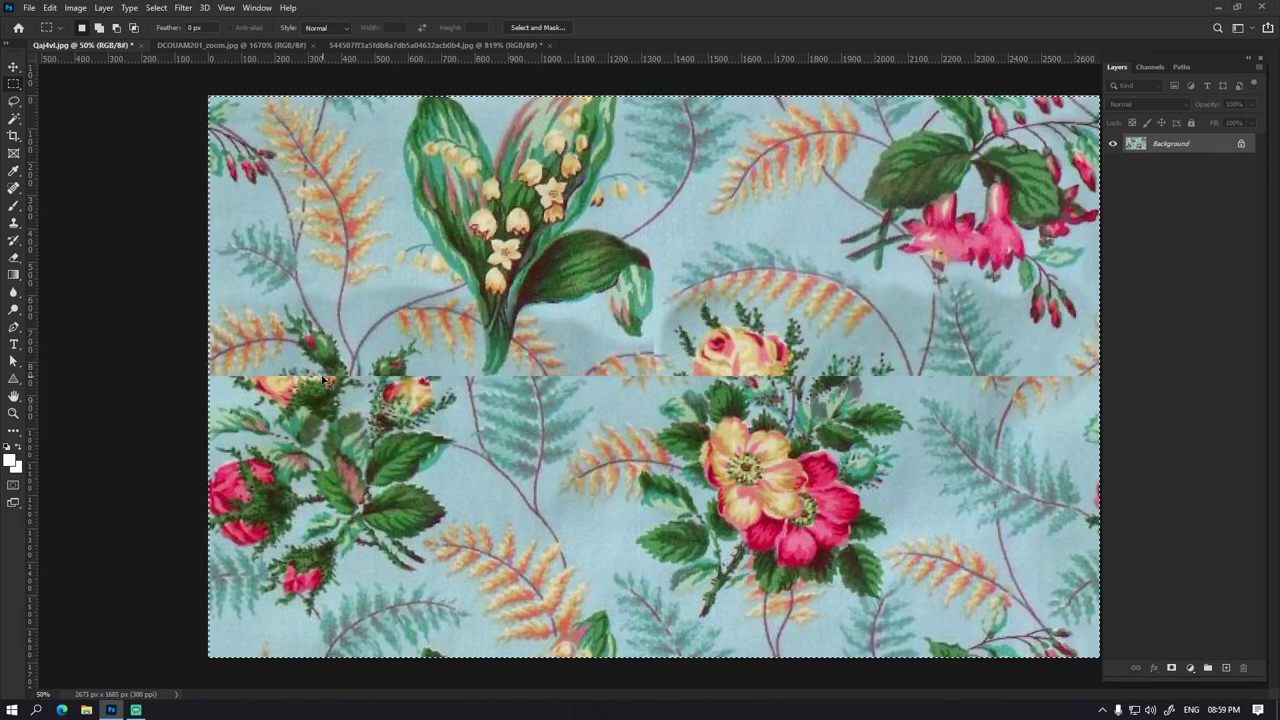
{"action": "key", "text": "ctrl+shift+z"}
{"action": "key", "text": "ctrl+shift+z"}
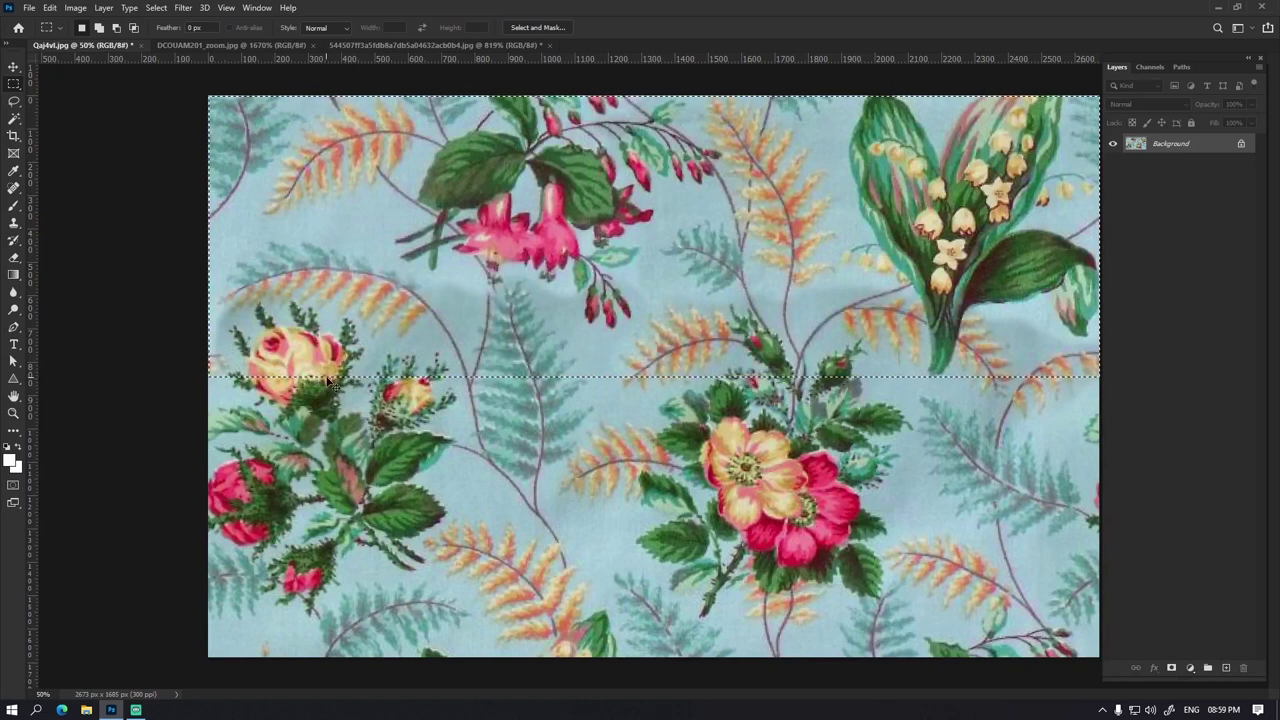
{"action": "key", "text": "ctrl+d"}
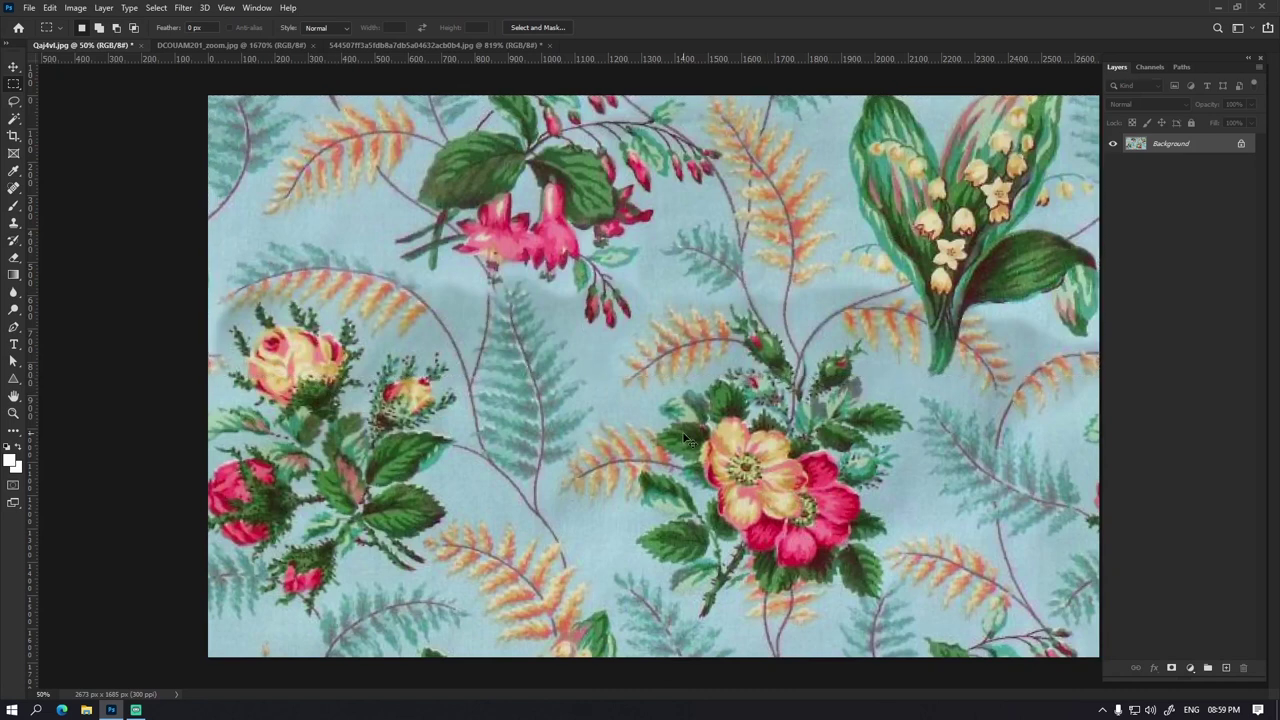
{"action": "key", "text": "ctrl+minus"}
{"action": "key", "text": "ctrl+minus"}
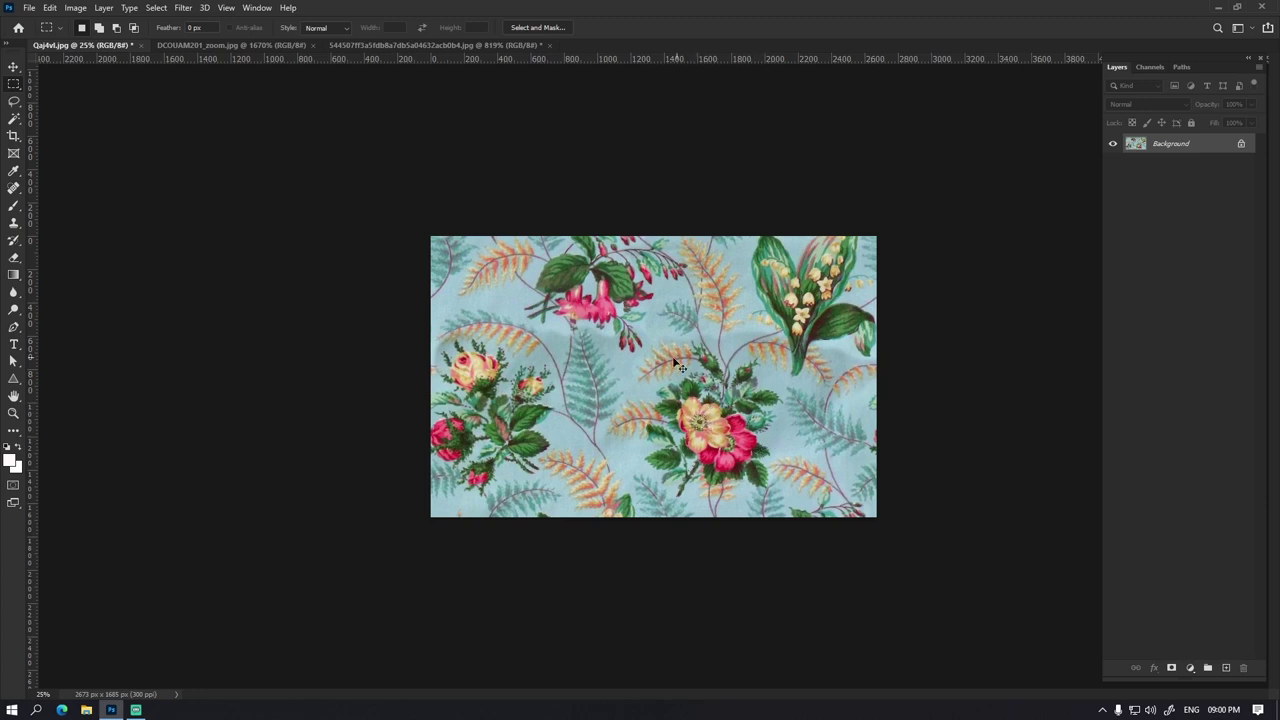
Step: Set canvas height to 200 percent, anchored at bottom centre so space is added on top
{"action": "key", "text": "ctrl+a"}
{"action": "key", "text": "ctrl+d"}
{"action": "left_click", "coordinate": [75, 7]}
{"action": "left_click", "coordinate": [126, 119]}
{"action": "left_click", "coordinate": [683, 253]}
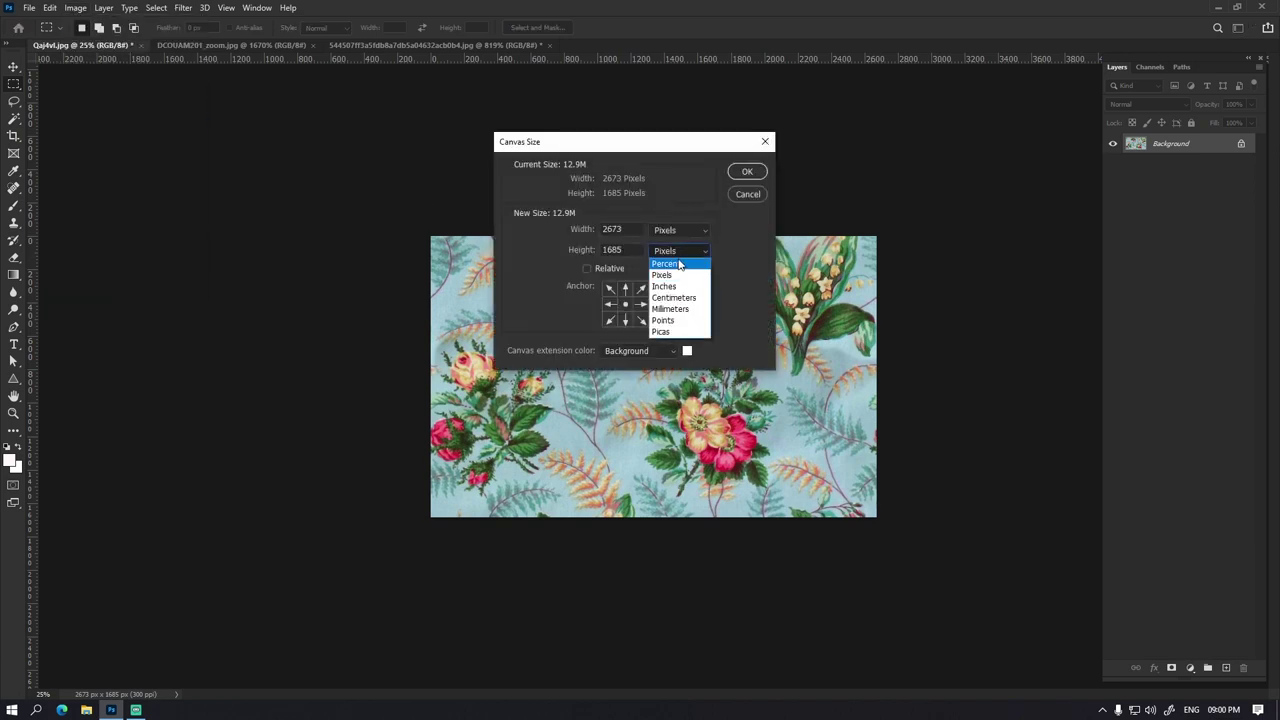
{"action": "left_click", "coordinate": [675, 264]}
{"action": "type", "text": "200"}
{"action": "left_click", "coordinate": [625, 319]}
{"action": "left_click", "coordinate": [746, 173]}
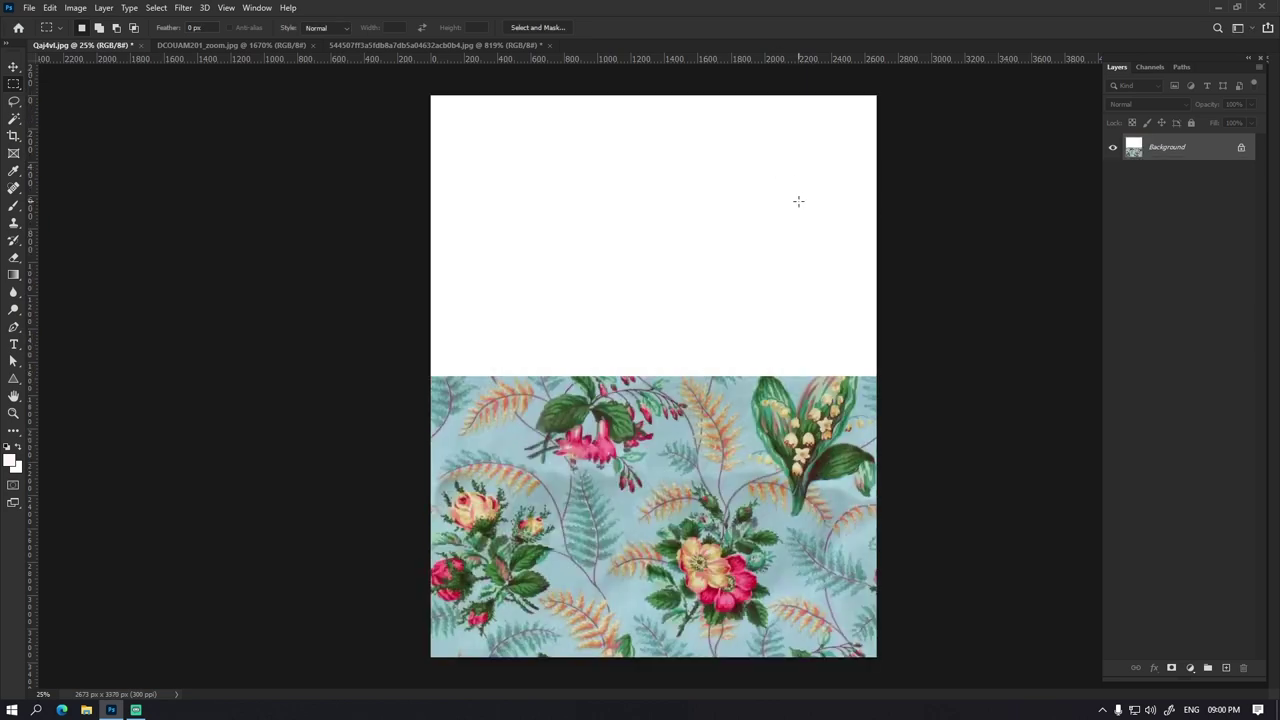
Step: Paste a copy of the floral tile into the white top half as Layer 1
{"action": "left_click_drag", "start_coordinate": [804, 153], "coordinate": [880, 94]}
{"action": "key", "text": "ctrl+shift+v"}
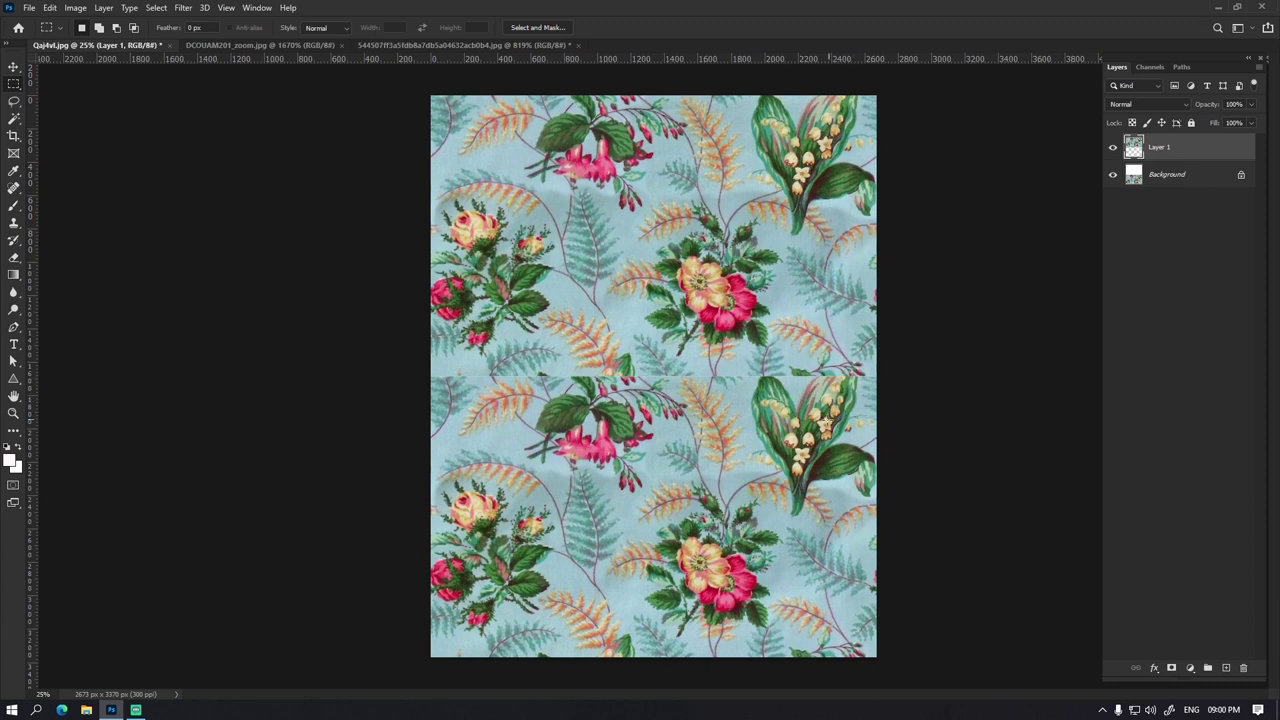
{"action": "left_click", "coordinate": [184, 8]}
{"action": "mouse_move", "coordinate": [194, 292]}
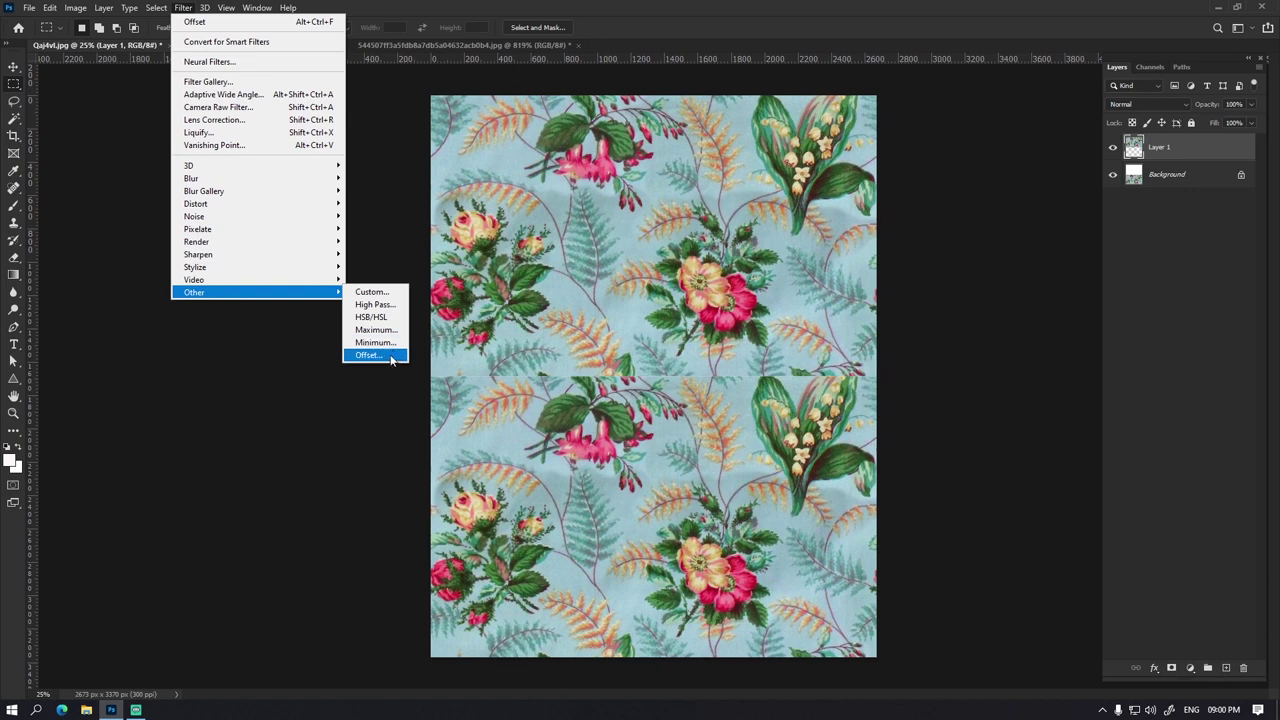
Step: Offset Layer 1 by 1337 pixels horizontally with wrap-around and merge it into Background
{"action": "left_click", "coordinate": [388, 355]}
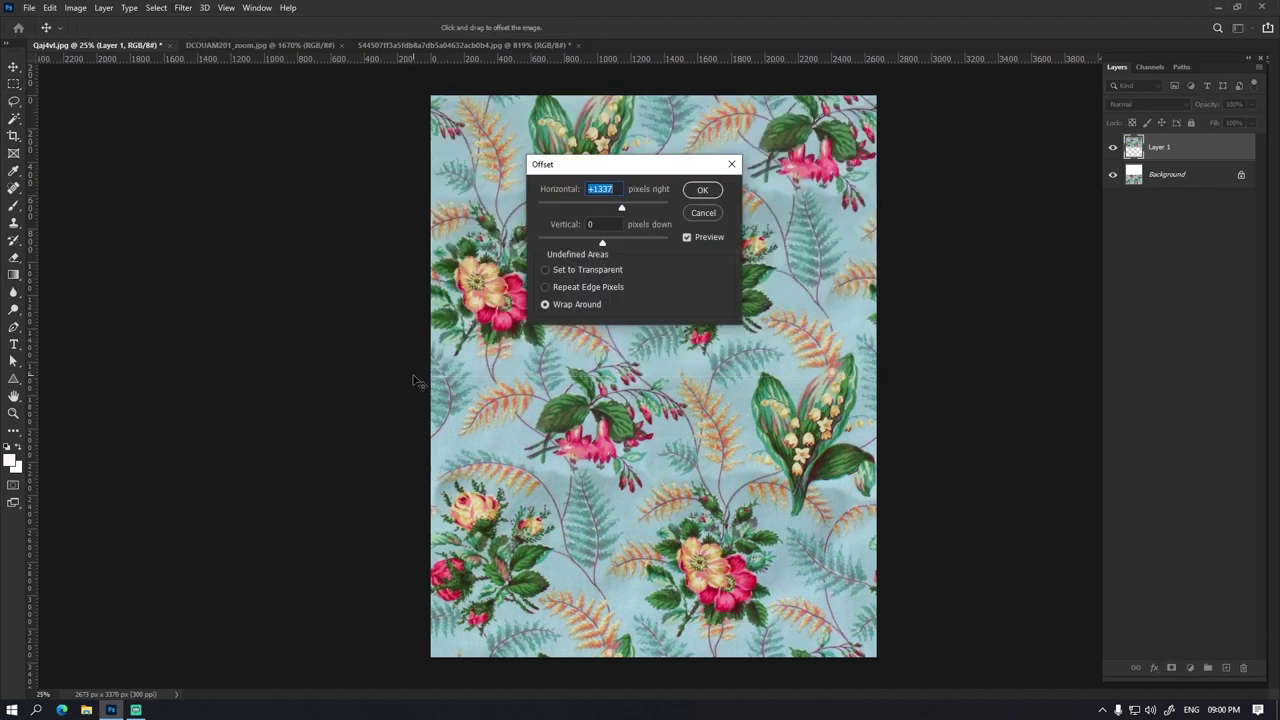
{"action": "key", "text": "Return"}
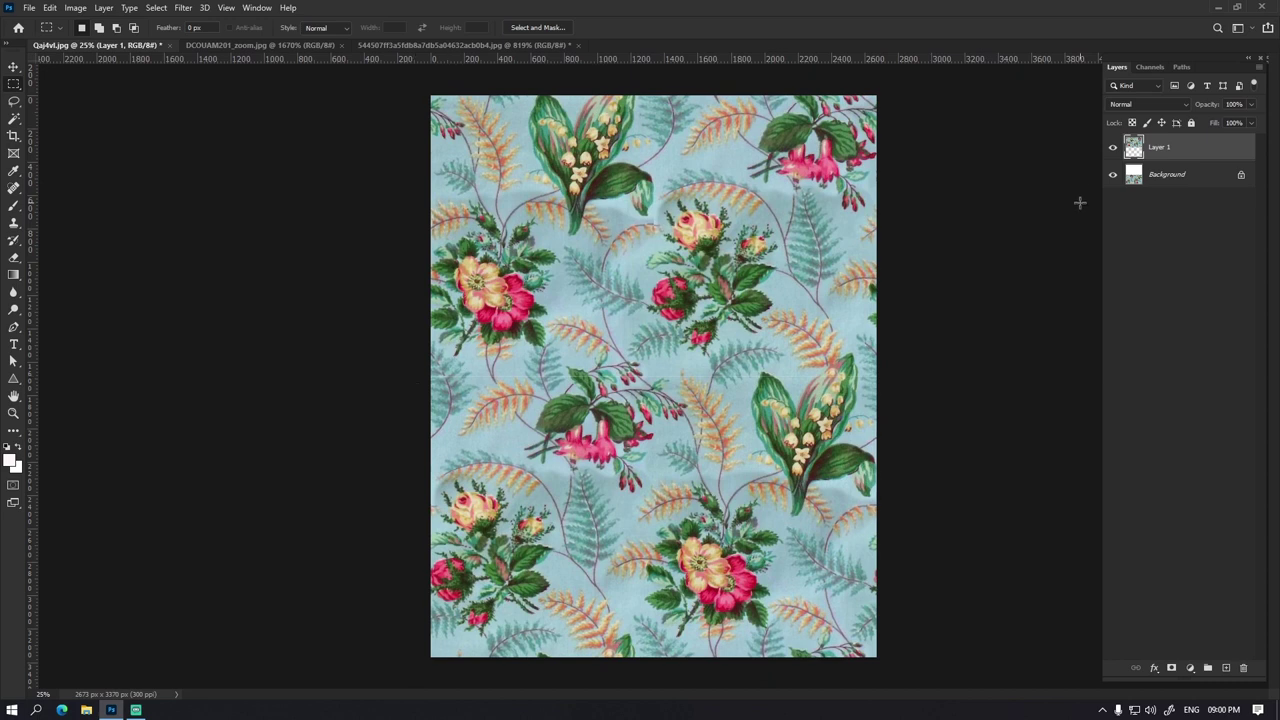
{"action": "key", "text": "ctrl+e"}
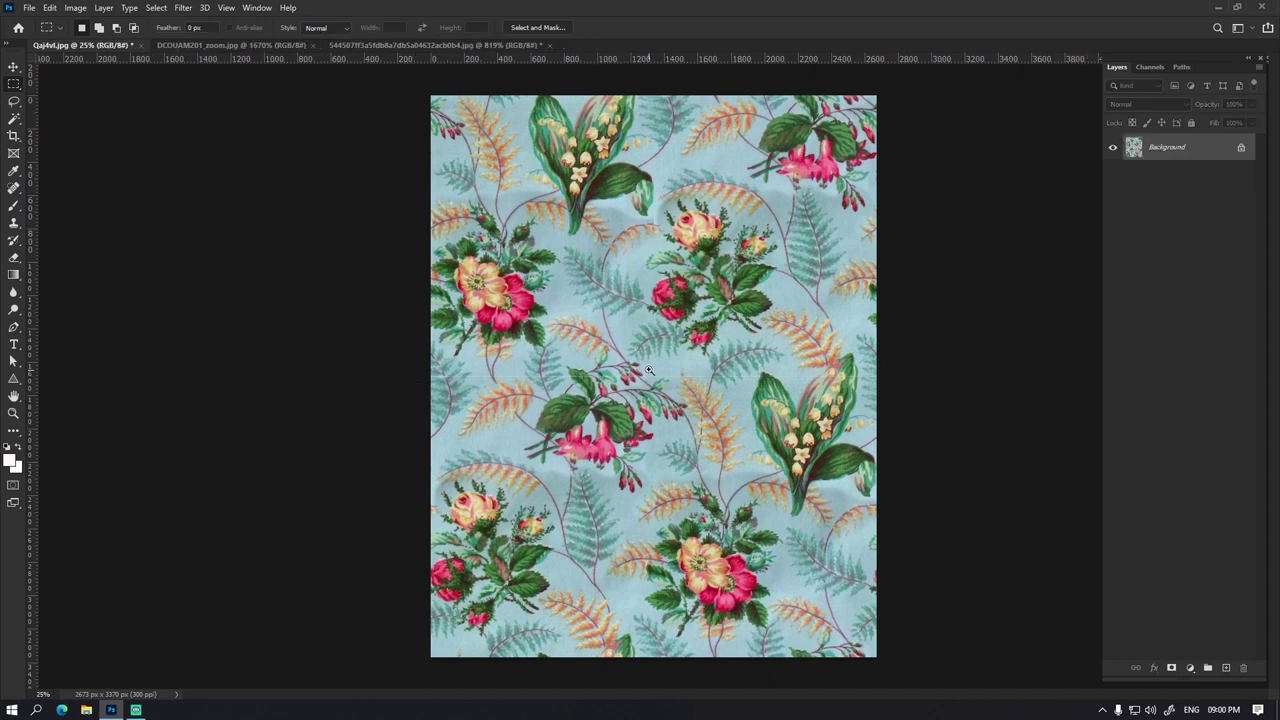
{"action": "scroll", "coordinate": [651, 356], "scroll_direction": "up", "scroll_amount": 1}
{"action": "scroll", "coordinate": [651, 356], "scroll_direction": "up", "scroll_amount": 1}
{"action": "scroll", "coordinate": [601, 280], "scroll_direction": "down", "scroll_amount": 1}
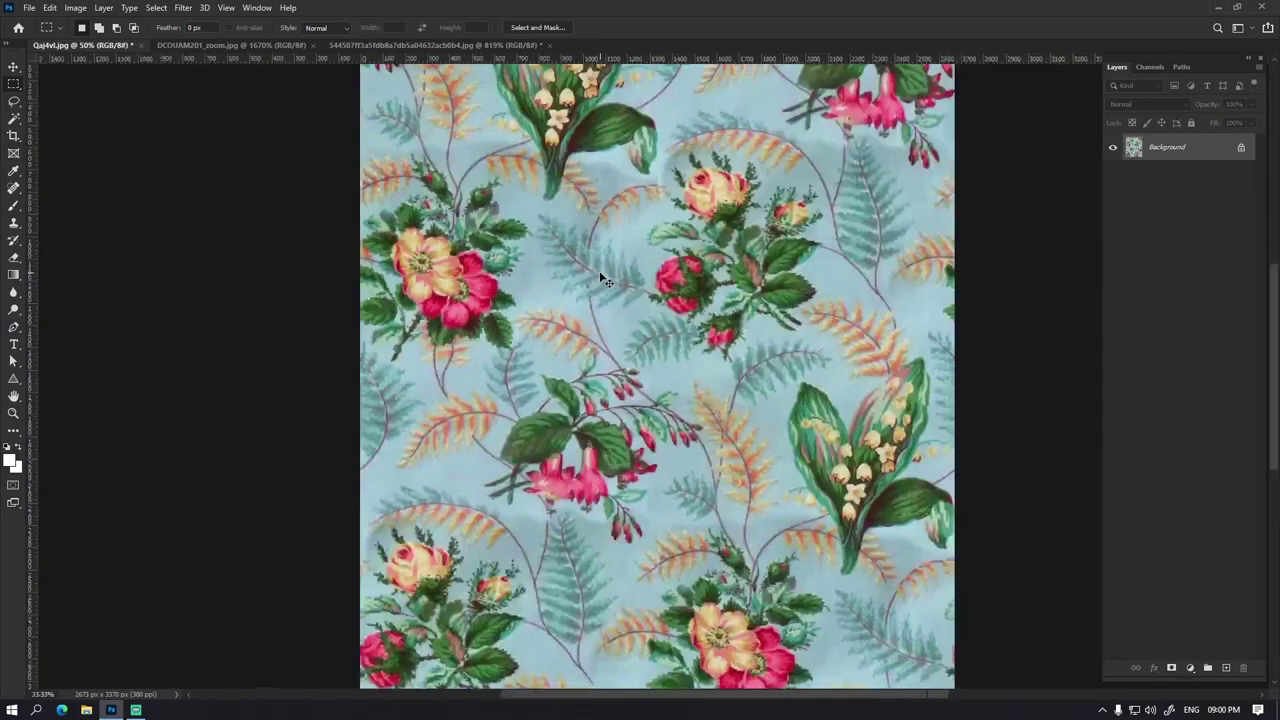
{"action": "scroll", "coordinate": [601, 280], "scroll_direction": "down", "scroll_amount": 1}
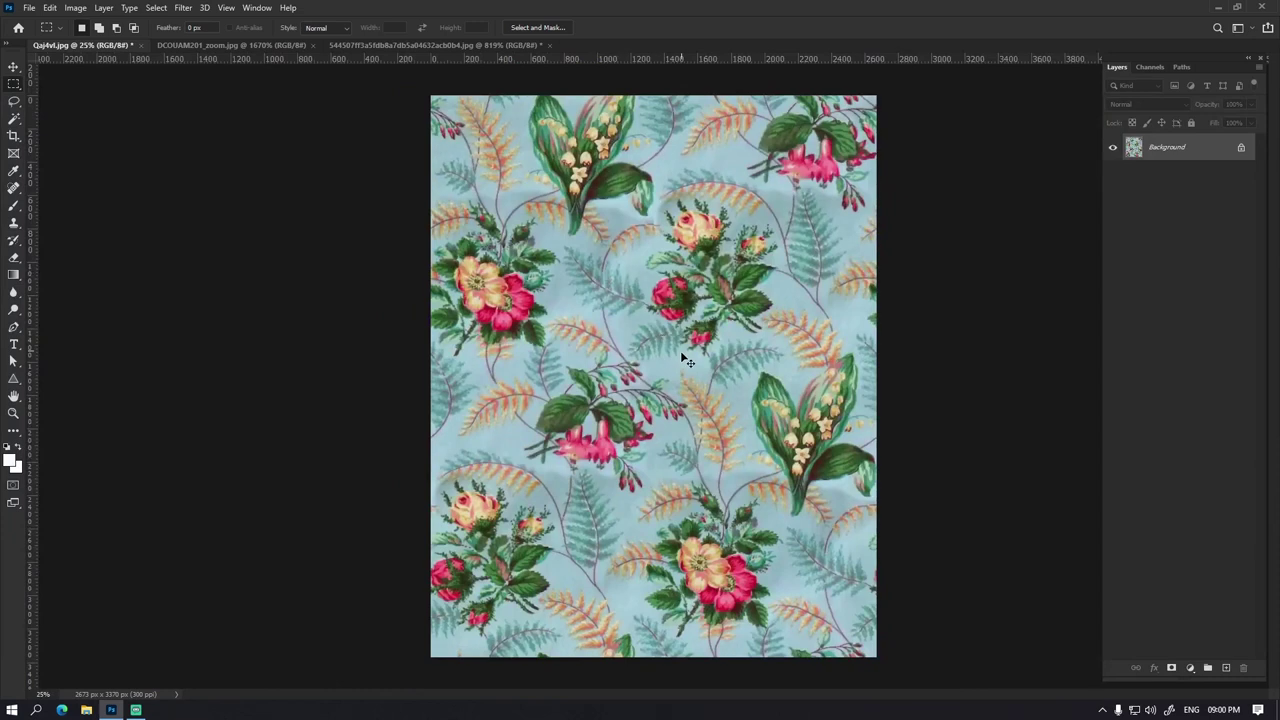
{"action": "scroll", "coordinate": [697, 405], "scroll_direction": "down", "scroll_amount": 1}
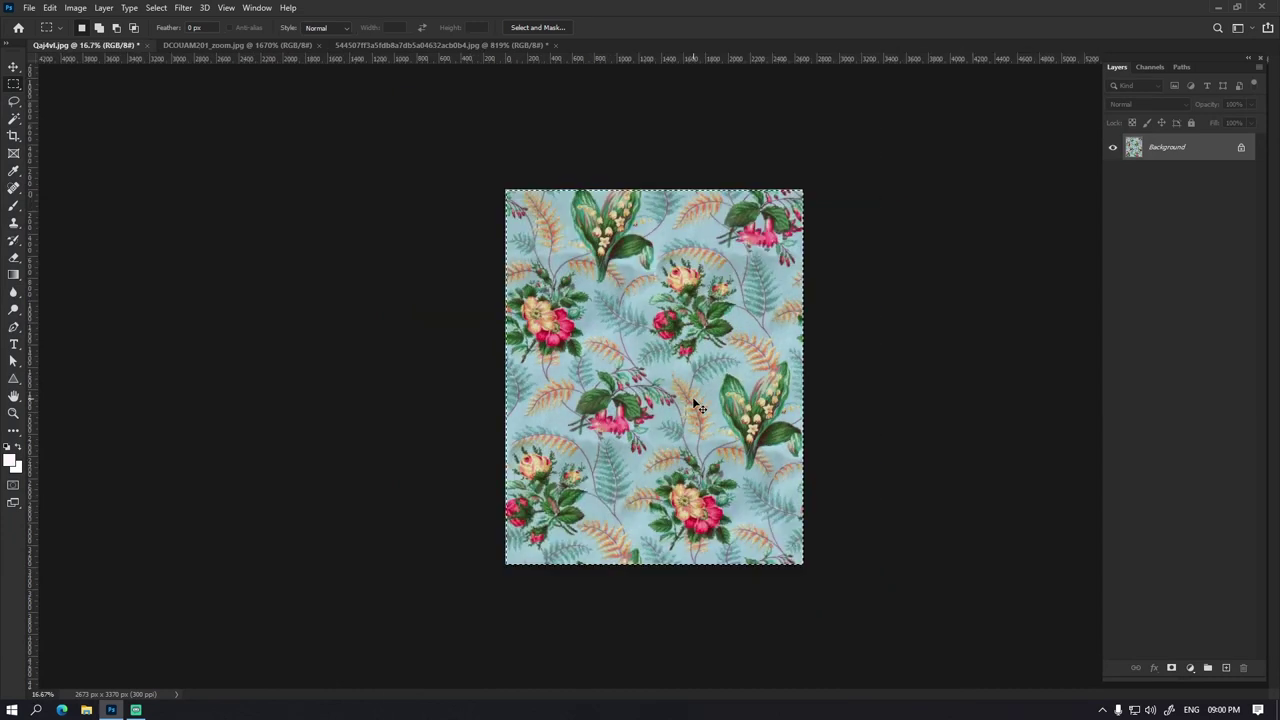
{"action": "key", "text": "ctrl+alt+i"}
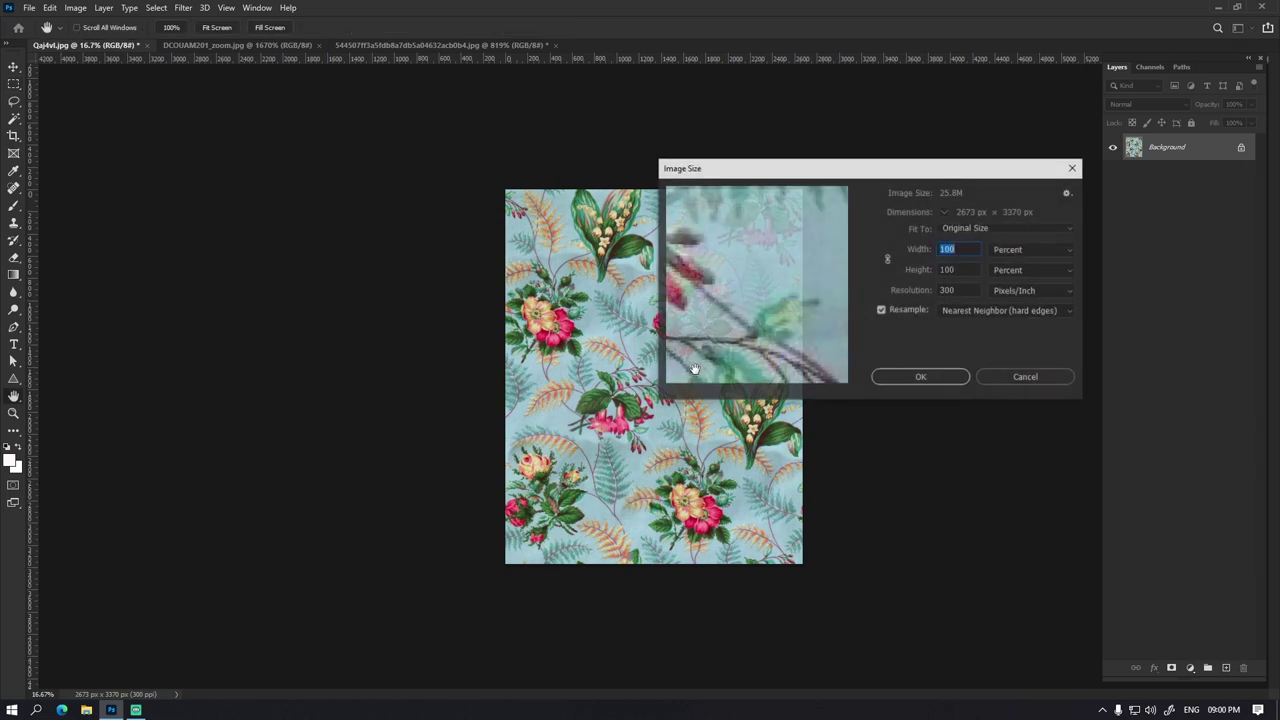
Step: Triple the canvas width to 300 percent, fill the sides with the pattern and merge
{"action": "left_click", "coordinate": [1018, 372]}
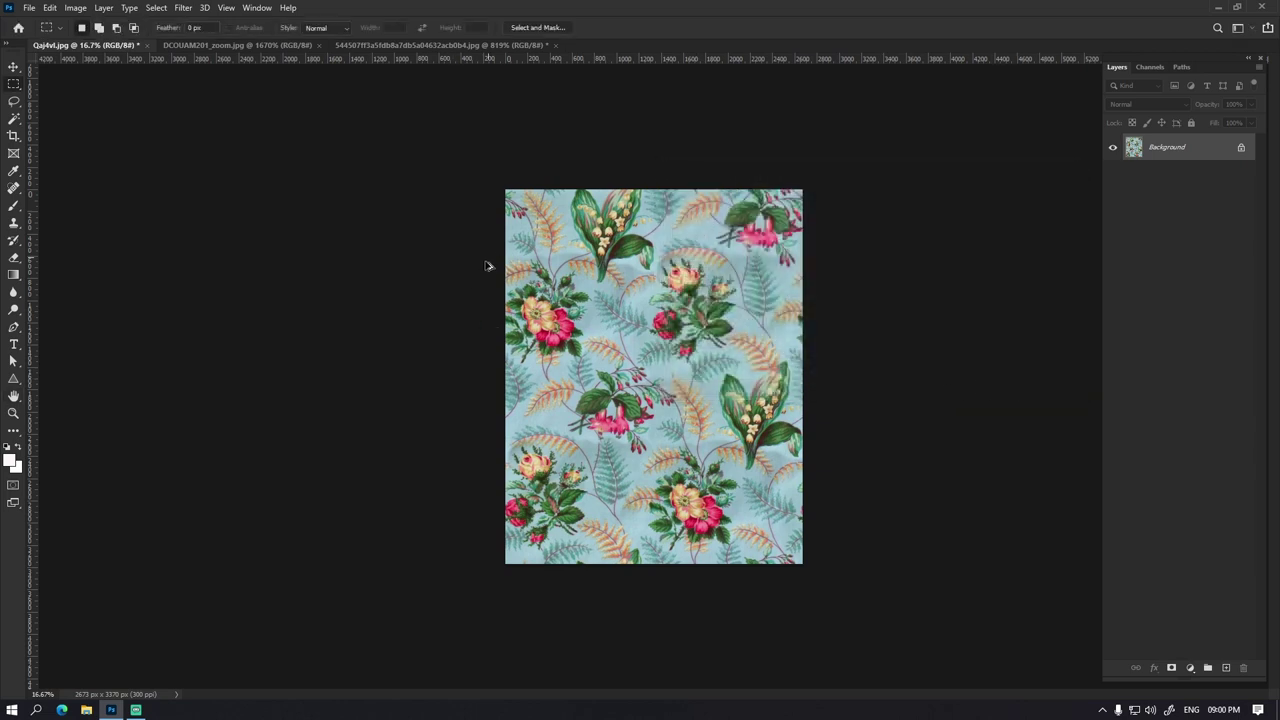
{"action": "key", "text": "ctrl+alt+c"}
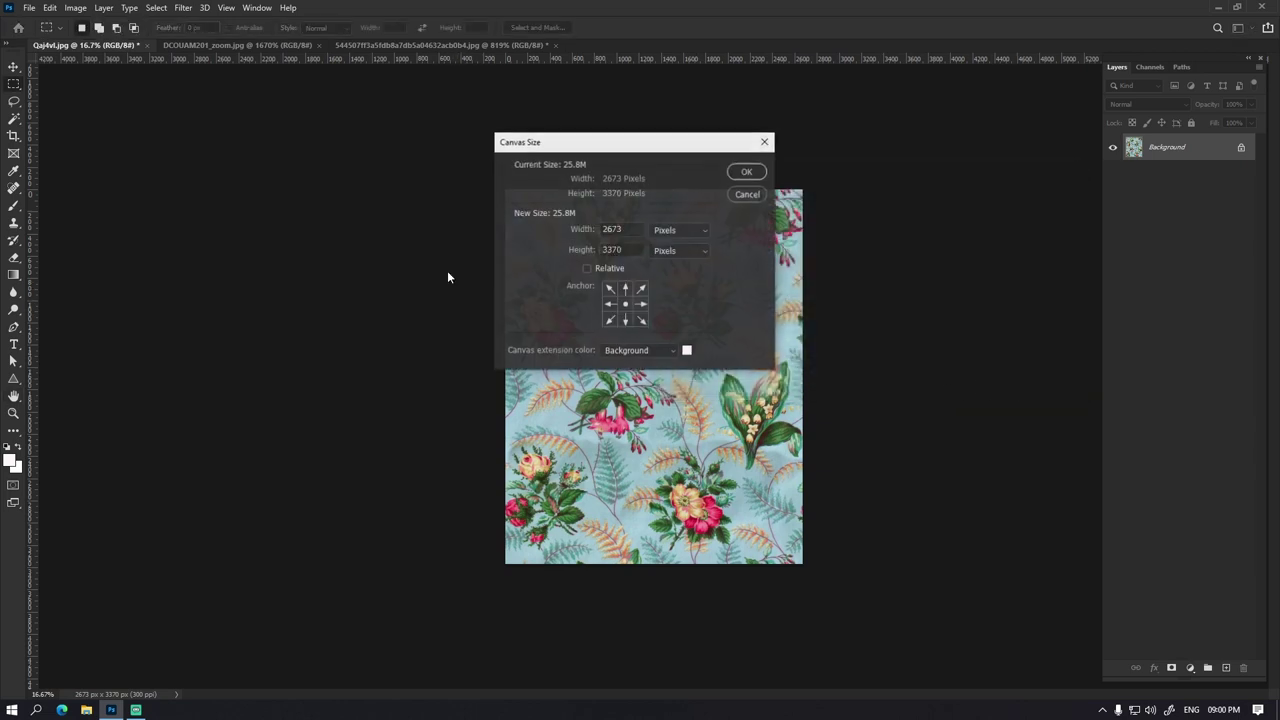
{"action": "left_click", "coordinate": [660, 227]}
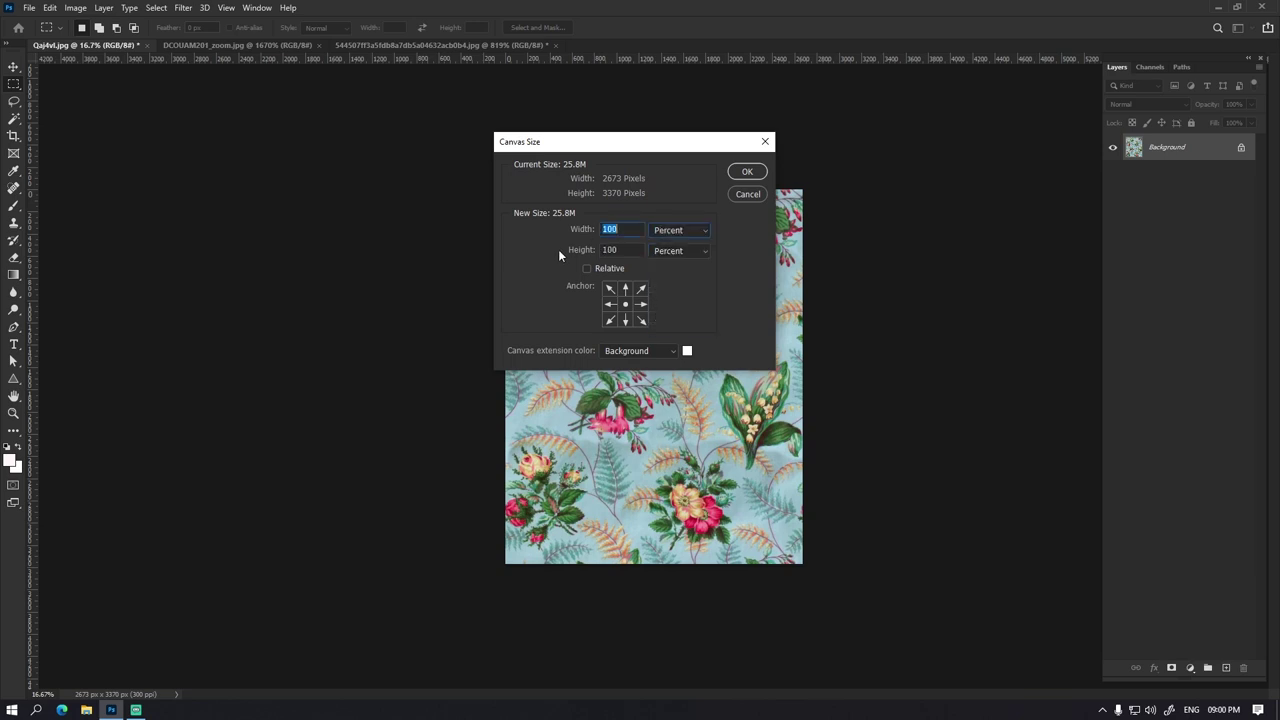
{"action": "type", "text": "300"}
{"action": "key", "text": "Return"}
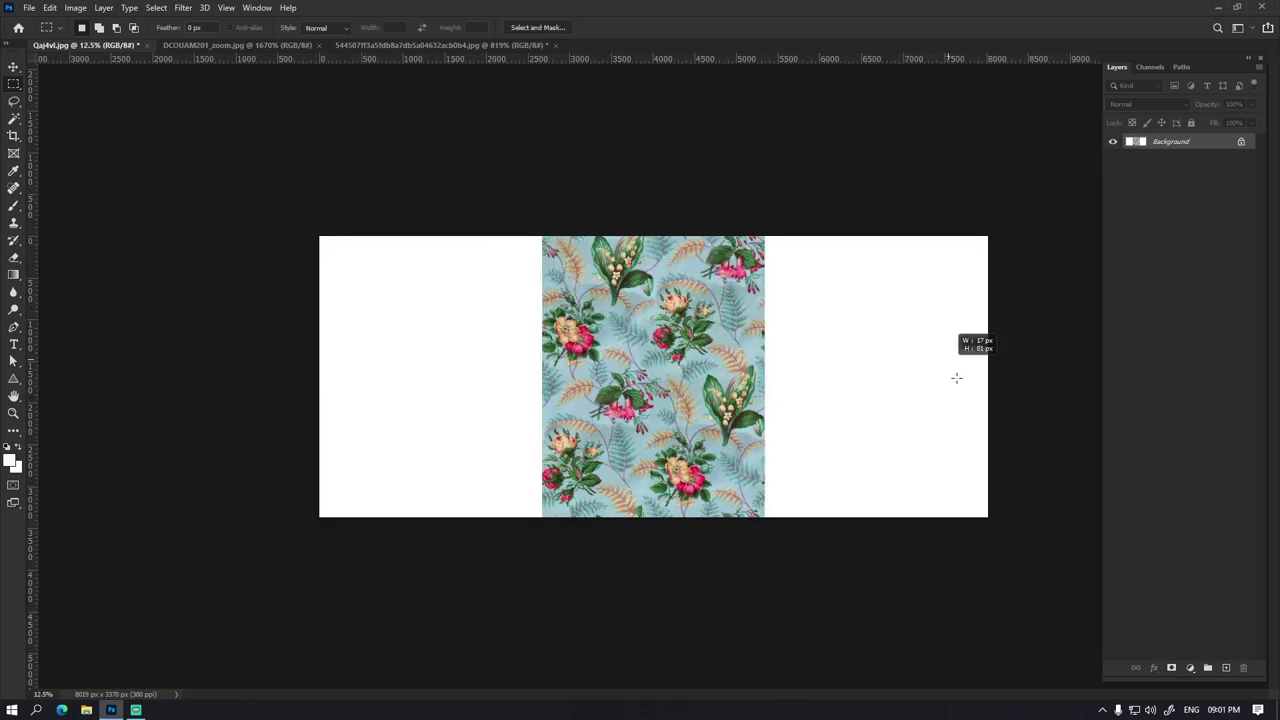
{"action": "key", "text": "ctrl+v"}
{"action": "key", "text": "ctrl+shift+e"}
Step: Triple the canvas height to 300 percent, fill it with the pattern, merge, and fit the 8019 × 10110 px canvas on screen
{"action": "key", "text": "ctrl+alt+i"}
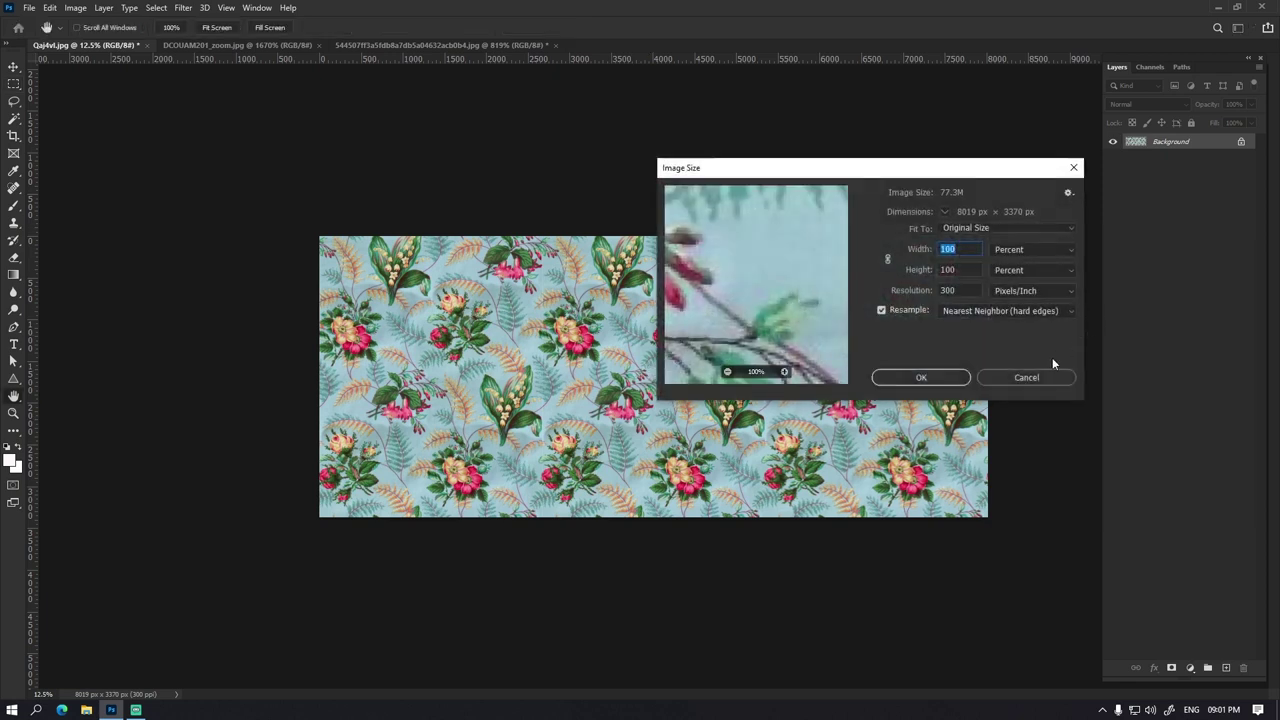
{"action": "left_click", "coordinate": [1000, 377]}
{"action": "key", "text": "ctrl+alt+c"}
{"action": "type", "text": "300"}
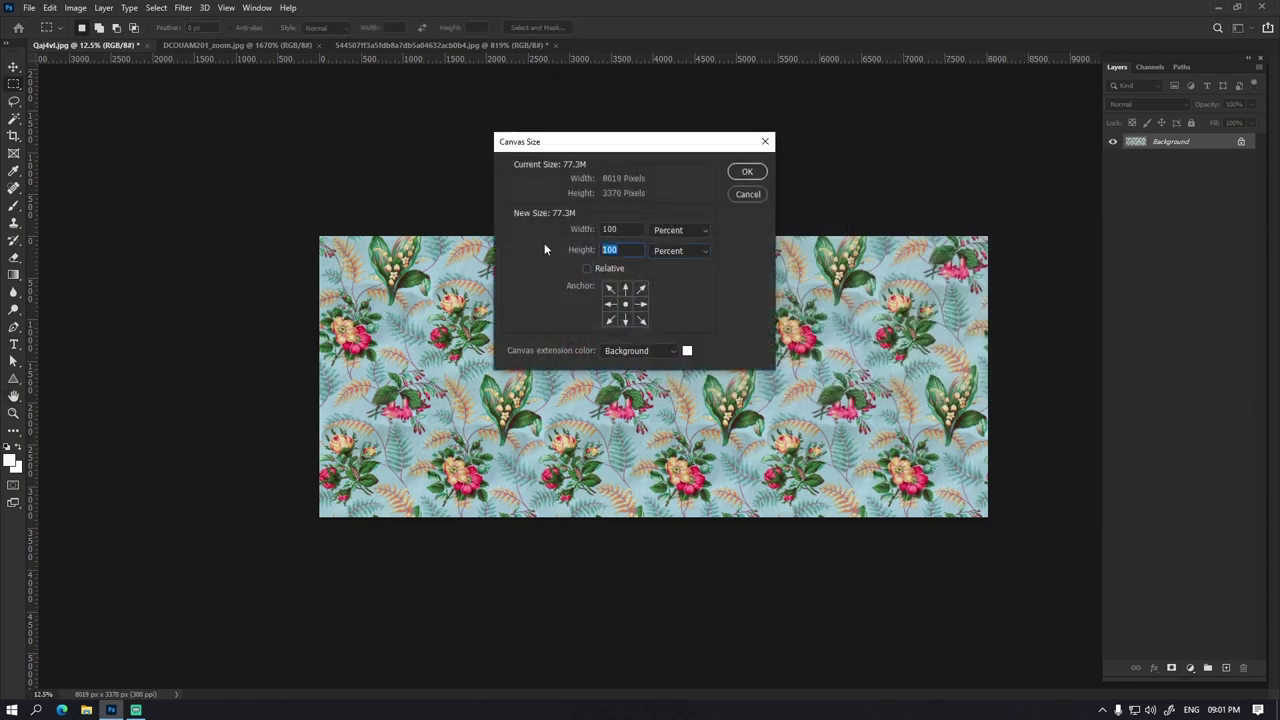
{"action": "key", "text": "Return"}
{"action": "key", "text": "ctrl+0"}
{"action": "key", "text": "ctrl+v"}
{"action": "key", "text": "ctrl+shift+e"}
{"action": "key", "text": "ctrl+plus"}
{"action": "key", "text": "ctrl+minus"}
{"action": "key", "text": "ctrl+plus"}
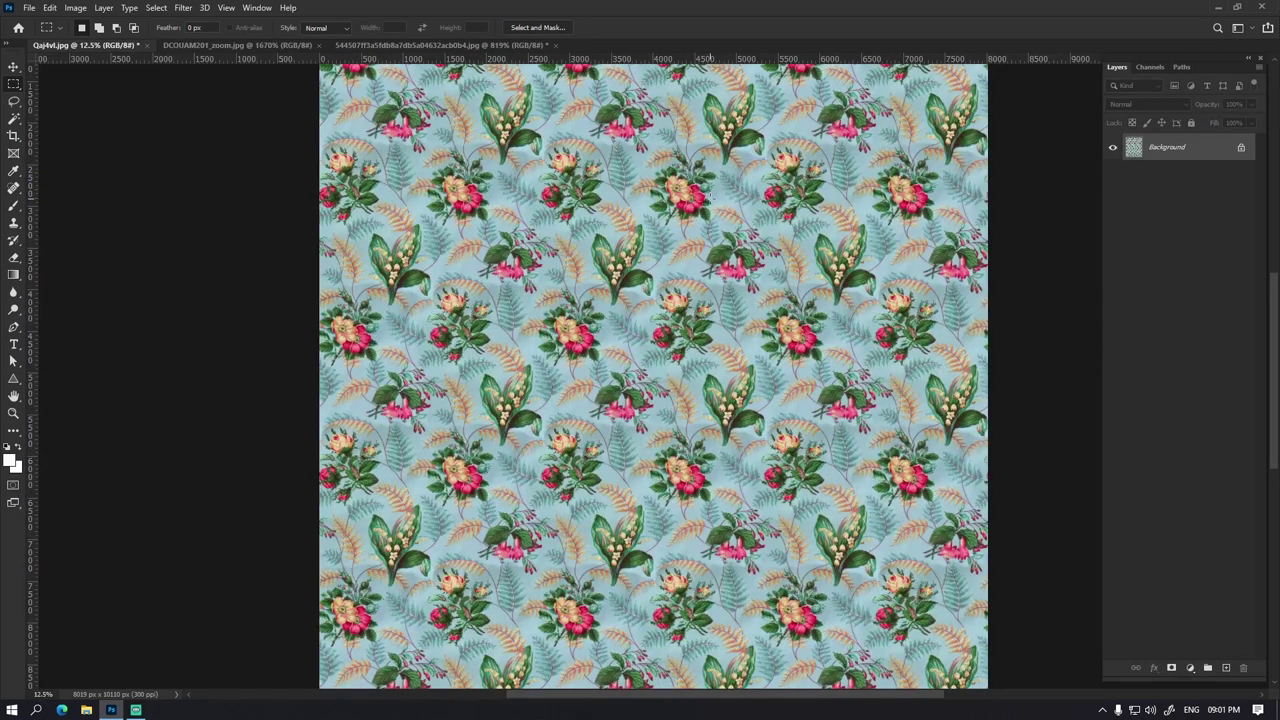
{"action": "key", "text": "ctrl+minus"}
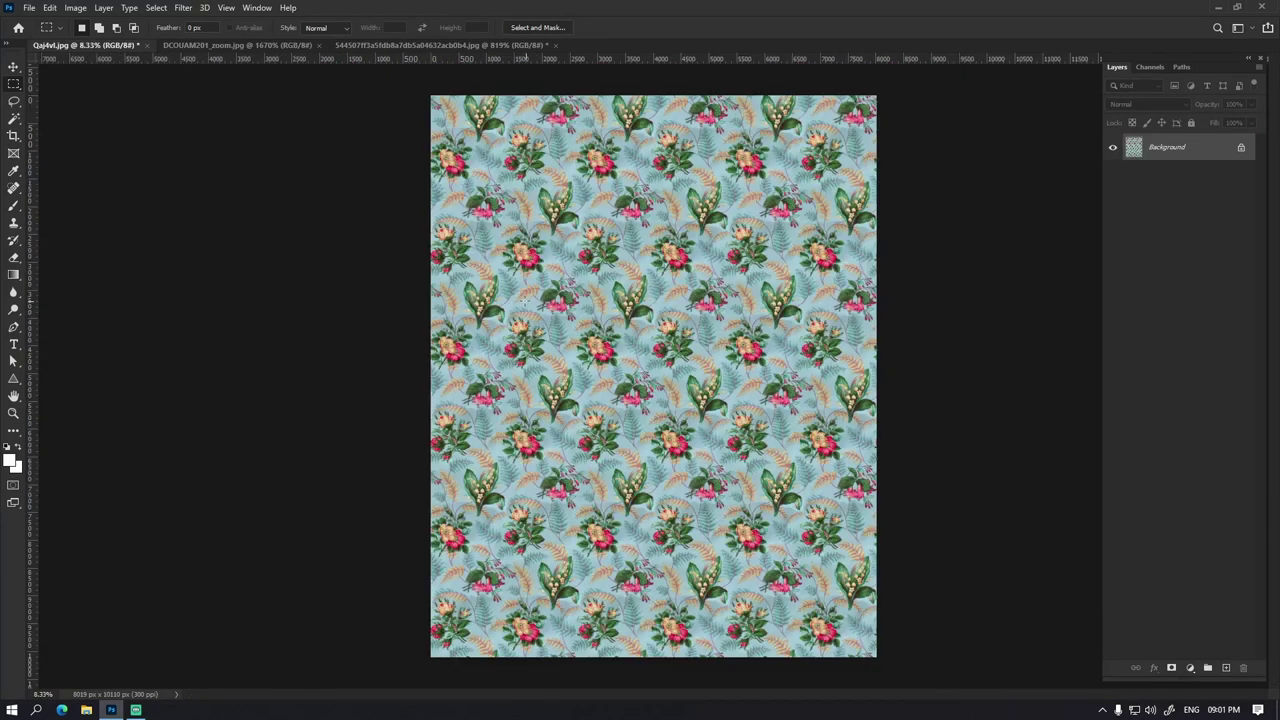